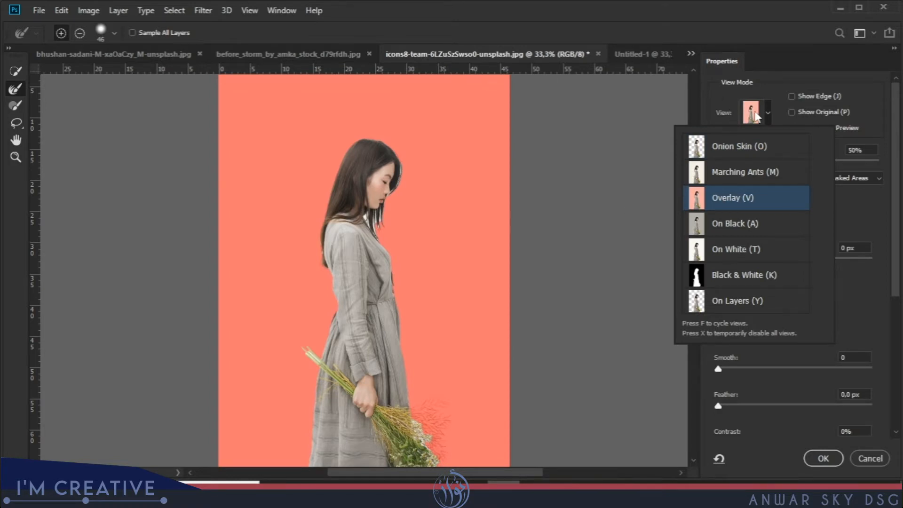
Preview the selection as an Overlay and refine the hair edge in front of the woman's face with the Refine Edge Brush.
{"action": "left_click", "coordinate": [758, 120]}
{"action": "key", "text": "ctrl+plus"}
{"action": "key", "text": "ctrl+plus"}
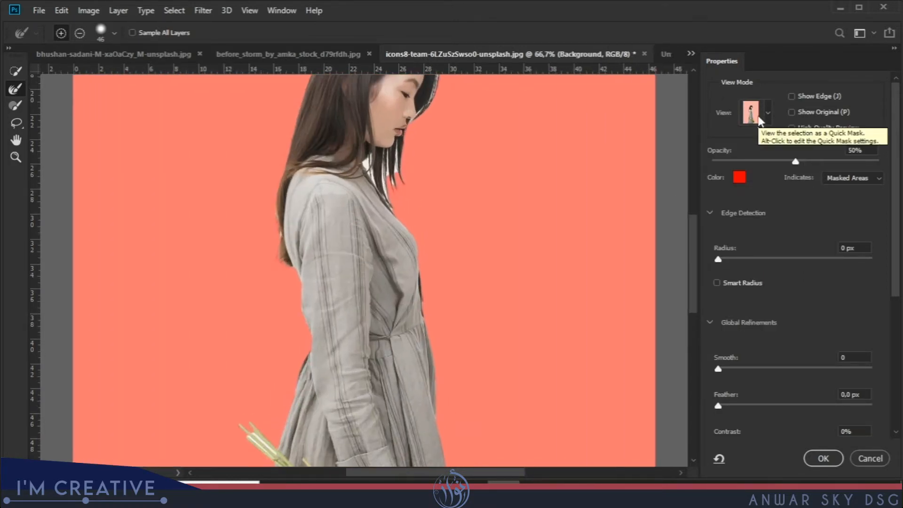
{"action": "left_click_drag", "start_coordinate": [446, 143], "coordinate": [413, 226]}
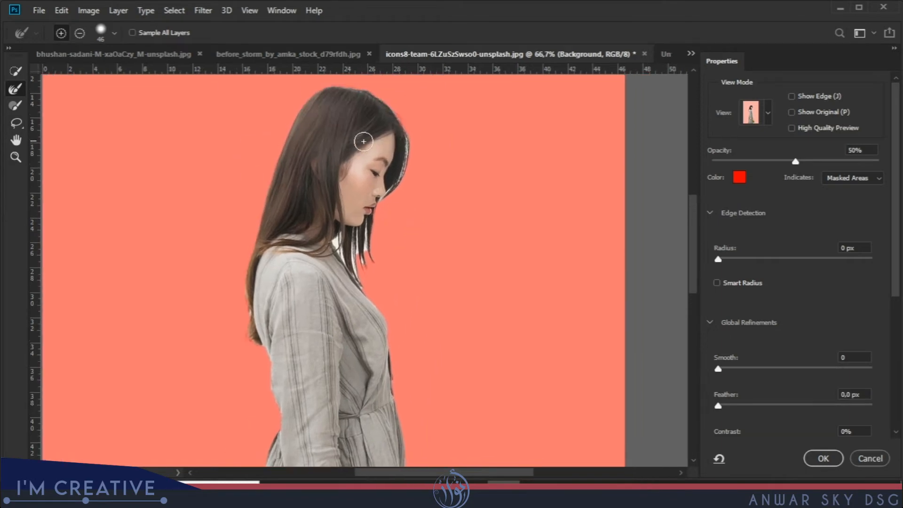
{"action": "key", "text": "ctrl+plus"}
{"action": "key", "text": "ctrl+plus"}
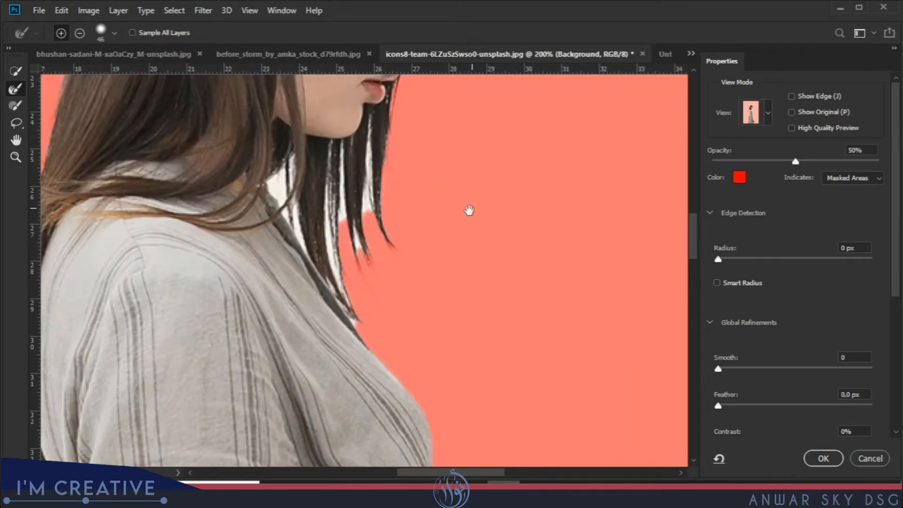
{"action": "left_click_drag", "start_coordinate": [472, 207], "coordinate": [433, 266]}
{"action": "left_click_drag", "start_coordinate": [402, 216], "coordinate": [377, 305]}
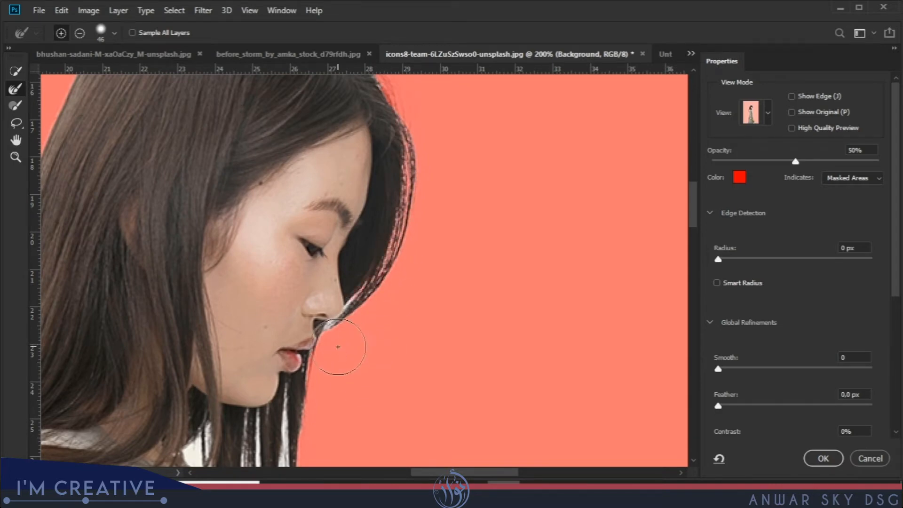
{"action": "mouse_move", "coordinate": [347, 352]}
{"action": "left_mouse_down"}
{"action": "mouse_move", "coordinate": [378, 324]}
{"action": "mouse_move", "coordinate": [376, 344]}
{"action": "left_mouse_up"}
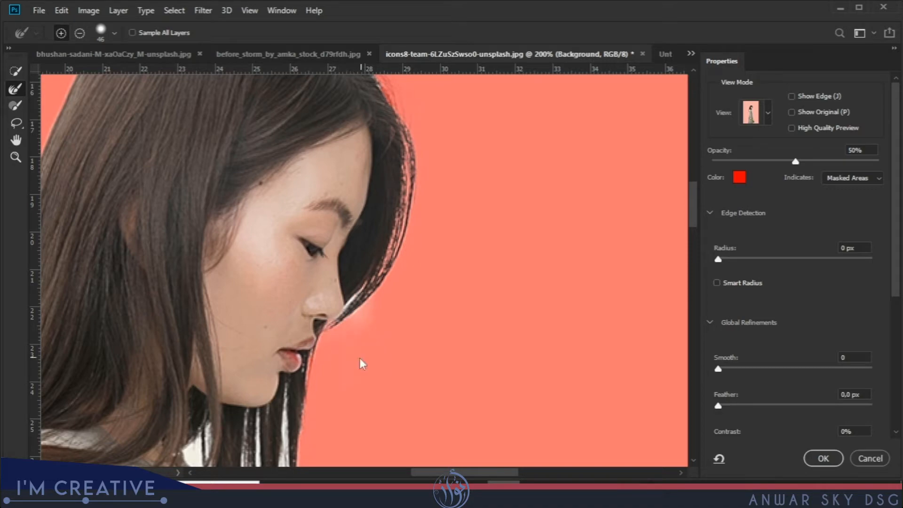
Brush over the loose strands hanging below the chin to remove the leftover background between them.
{"action": "left_click_drag", "start_coordinate": [343, 368], "coordinate": [413, 209]}
{"action": "mouse_move", "coordinate": [292, 302]}
{"action": "left_mouse_down"}
{"action": "mouse_move", "coordinate": [315, 329]}
{"action": "mouse_move", "coordinate": [308, 341]}
{"action": "mouse_move", "coordinate": [358, 406]}
{"action": "mouse_move", "coordinate": [372, 404]}
{"action": "mouse_move", "coordinate": [380, 322]}
{"action": "mouse_move", "coordinate": [365, 373]}
{"action": "left_mouse_up"}
{"action": "mouse_move", "coordinate": [446, 186]}
{"action": "left_mouse_down"}
{"action": "mouse_move", "coordinate": [460, 171]}
{"action": "mouse_move", "coordinate": [460, 145]}
{"action": "mouse_move", "coordinate": [447, 160]}
{"action": "left_mouse_up"}
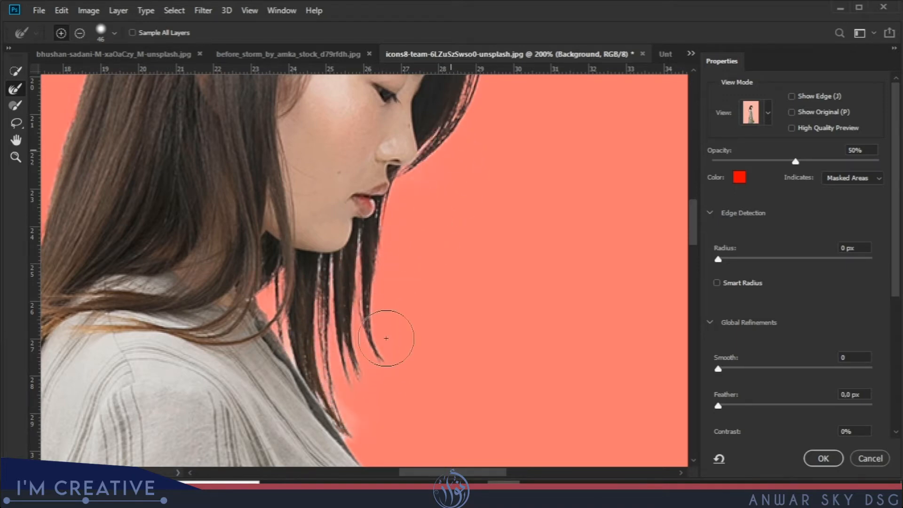
Refine the edge of the long hair running down the woman's back behind the shoulder.
{"action": "left_click_drag", "start_coordinate": [313, 288], "coordinate": [540, 114]}
{"action": "mouse_move", "coordinate": [242, 303]}
{"action": "left_mouse_down"}
{"action": "mouse_move", "coordinate": [242, 377]}
{"action": "mouse_move", "coordinate": [269, 439]}
{"action": "mouse_move", "coordinate": [259, 384]}
{"action": "mouse_move", "coordinate": [260, 405]}
{"action": "left_mouse_up"}
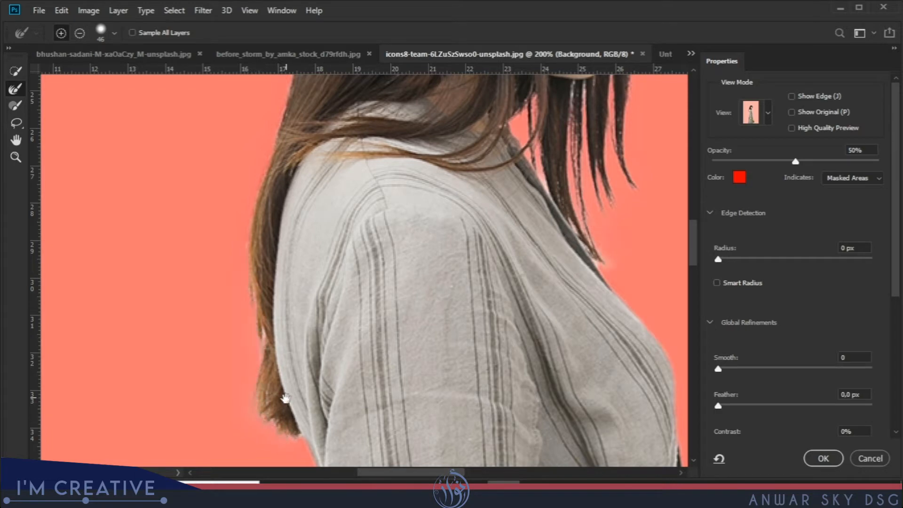
{"action": "left_click_drag", "start_coordinate": [269, 407], "coordinate": [228, 299]}
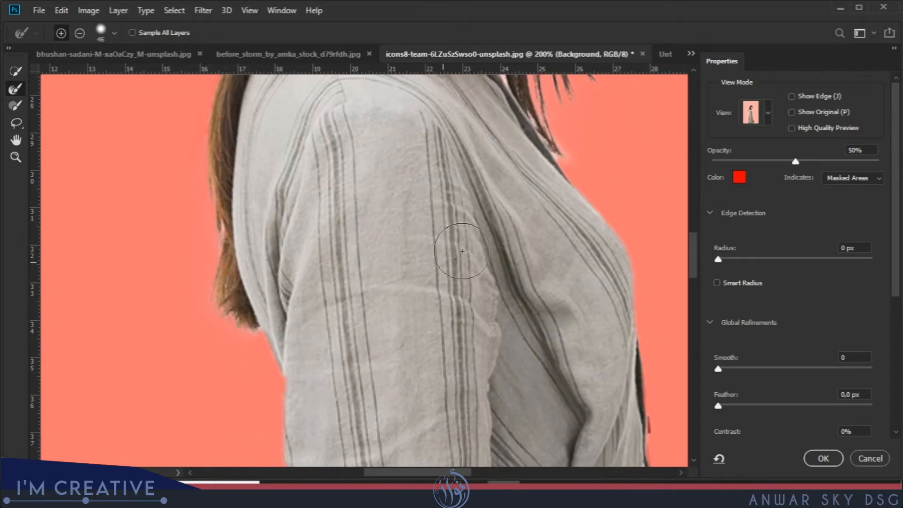
{"action": "left_click_drag", "start_coordinate": [527, 198], "coordinate": [379, 359]}
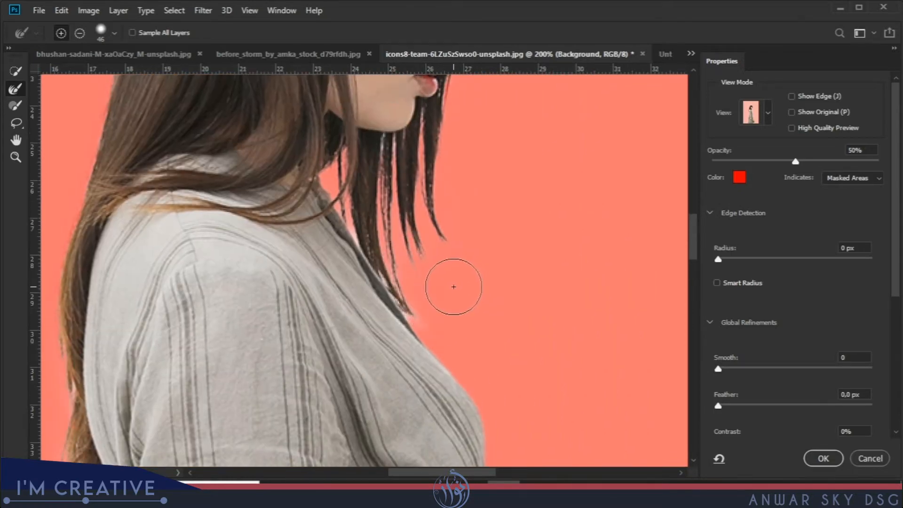
{"action": "key", "text": "ctrl+minus"}
{"action": "key", "text": "ctrl+minus"}
{"action": "key", "text": "ctrl+minus"}
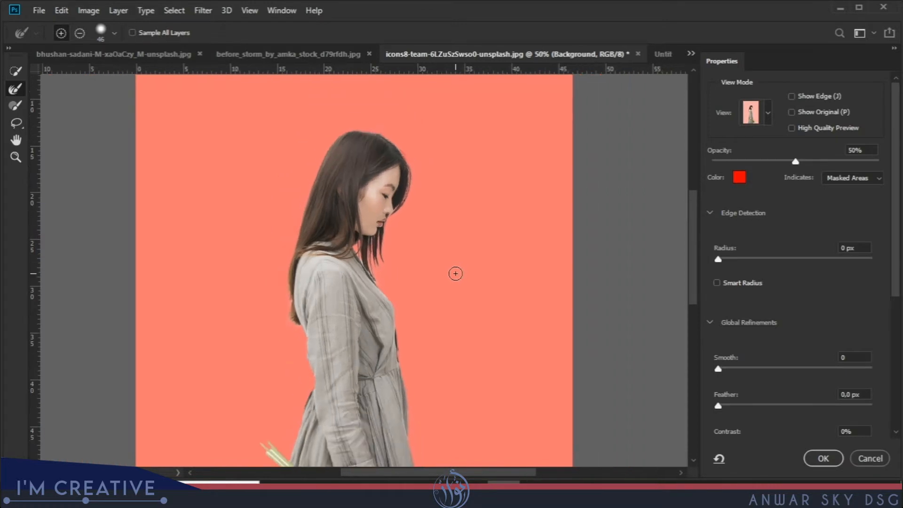
Enable Decontaminate Colors at 100% and output the refined selection to New Layer with Layer Mask.
{"action": "left_click_drag", "start_coordinate": [895, 269], "coordinate": [893, 383]}
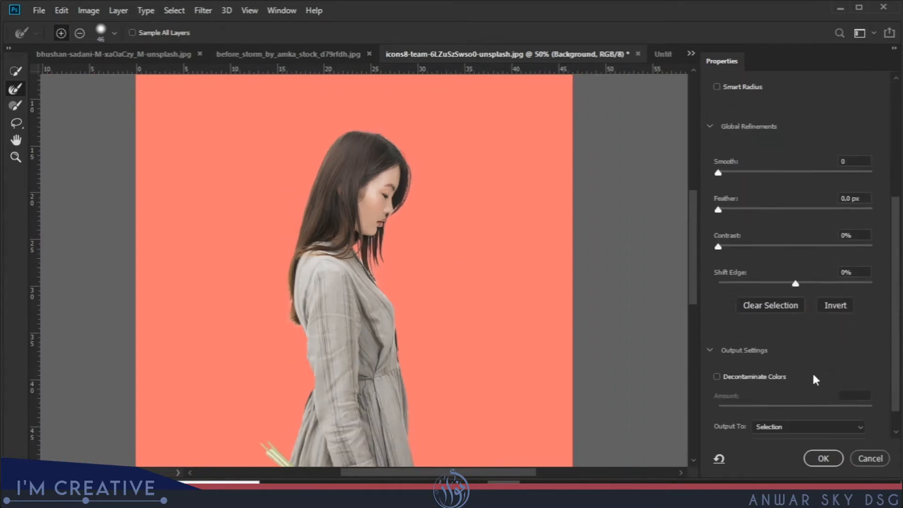
{"action": "left_click", "coordinate": [716, 377]}
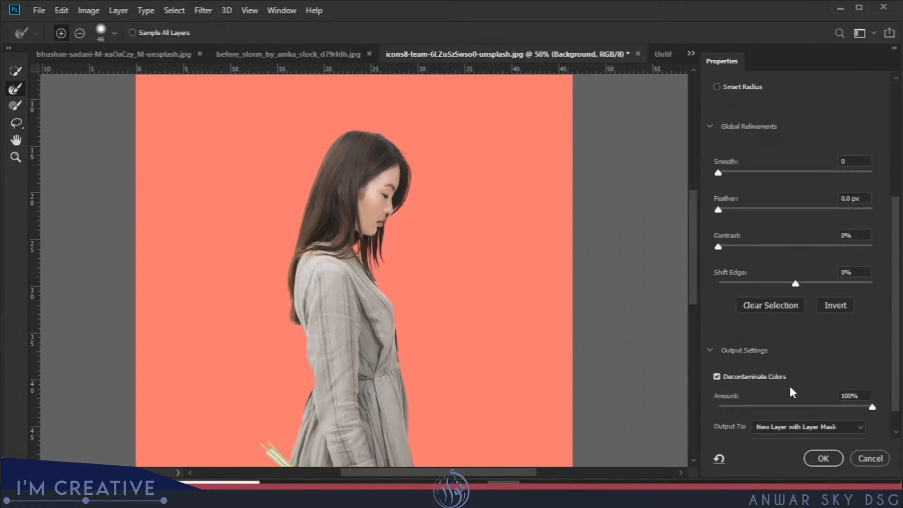
{"action": "scroll", "coordinate": [404, 272], "scroll_direction": "up", "scroll_amount": 3}
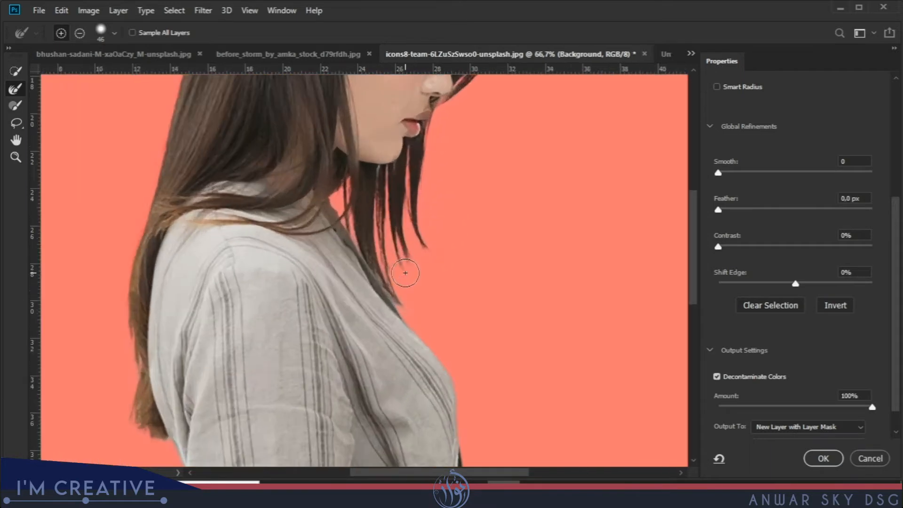
{"action": "scroll", "coordinate": [405, 273], "scroll_direction": "down", "scroll_amount": 2}
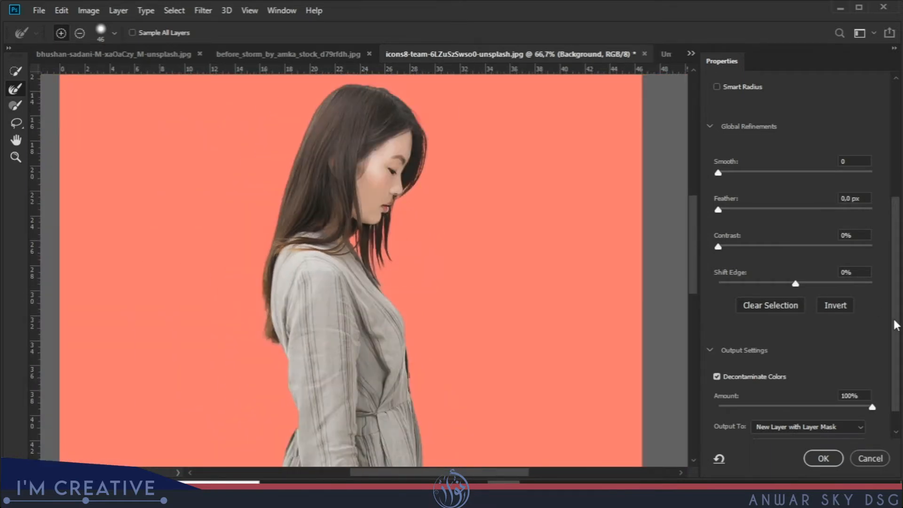
{"action": "left_click_drag", "start_coordinate": [892, 395], "coordinate": [895, 420]}
{"action": "left_click", "coordinate": [857, 401]}
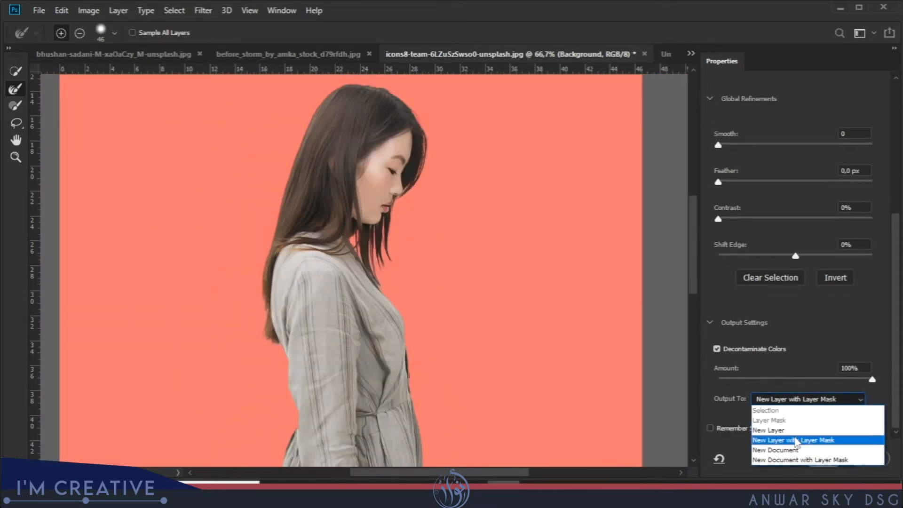
{"action": "left_click", "coordinate": [800, 439]}
{"action": "left_click", "coordinate": [815, 456]}
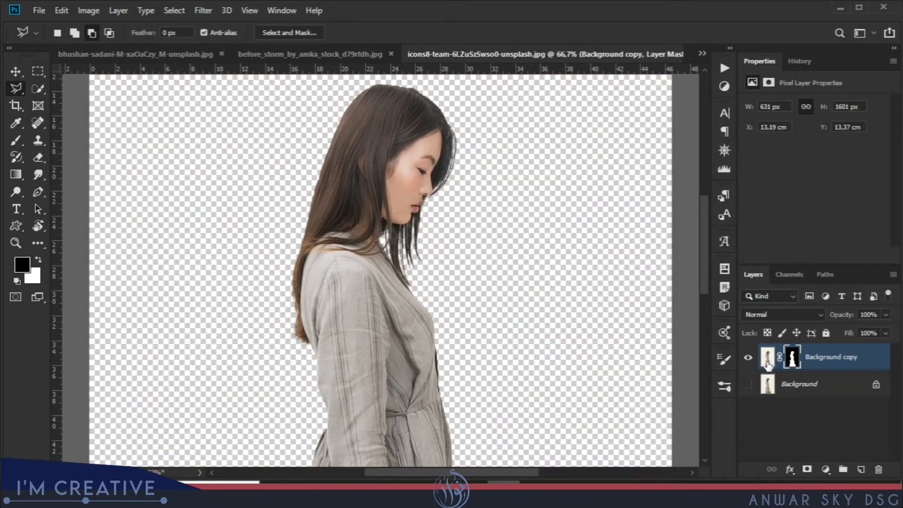
Duplicate the masked woman layer and convert the duplicate to a smart object.
{"action": "key", "text": "ctrl+j"}
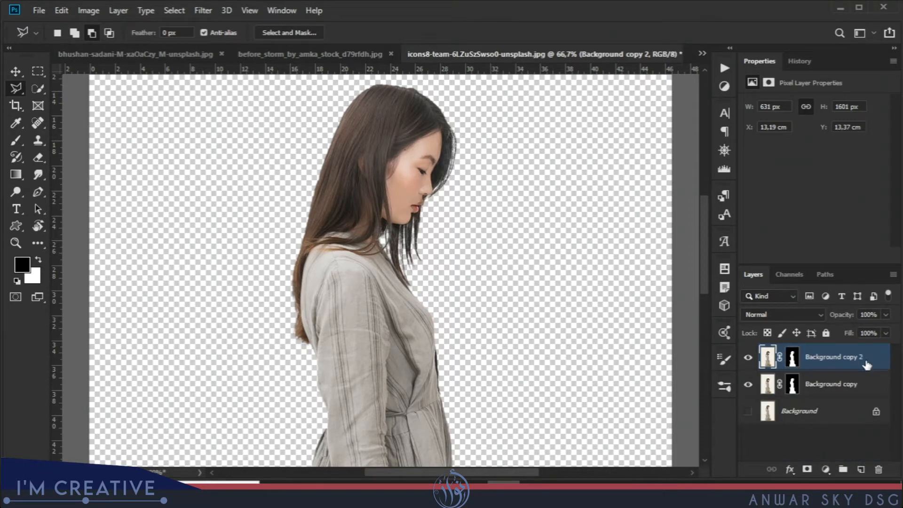
{"action": "right_click", "coordinate": [865, 363]}
{"action": "left_click", "coordinate": [732, 184]}
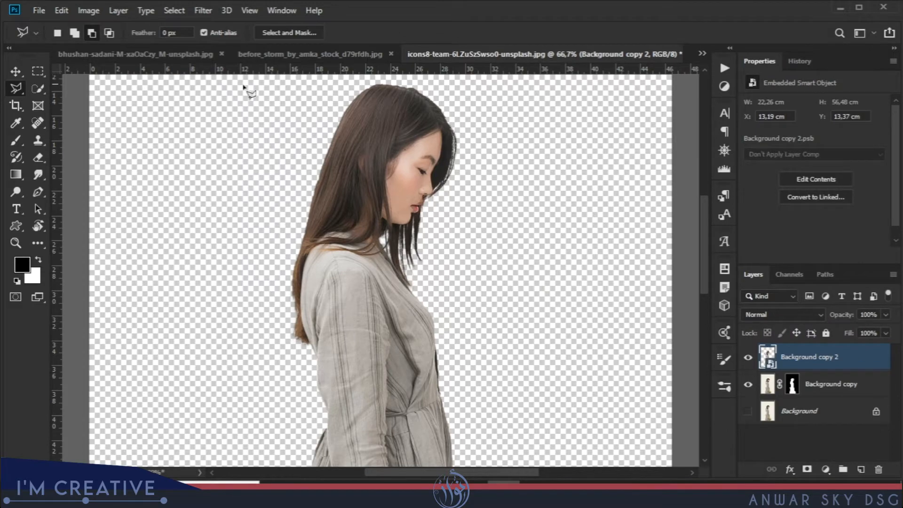
Copy the woman smart object into the Untitled-1 document and close the source photo without saving.
{"action": "left_click_drag", "start_coordinate": [510, 51], "coordinate": [284, 137]}
{"action": "left_click_drag", "start_coordinate": [514, 130], "coordinate": [269, 112]}
{"action": "left_click", "coordinate": [15, 71]}
{"action": "left_click_drag", "start_coordinate": [322, 190], "coordinate": [566, 56]}
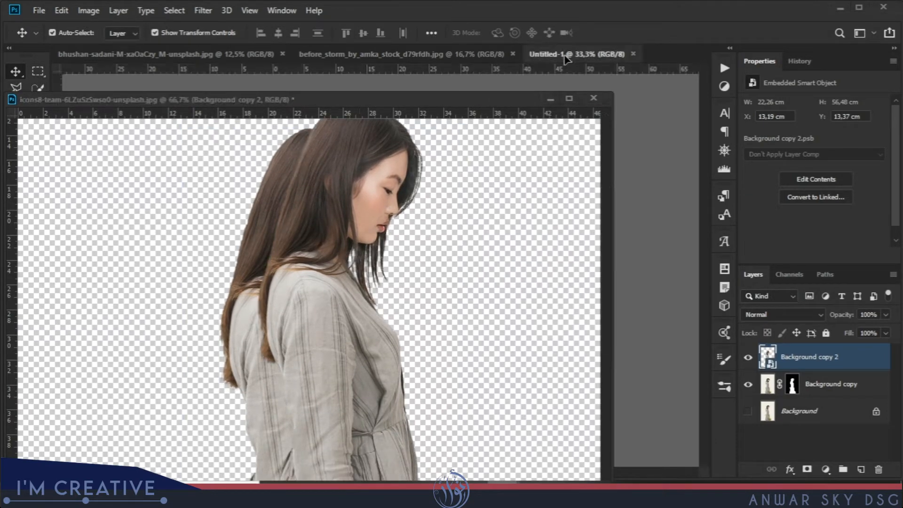
{"action": "left_click_drag", "start_coordinate": [641, 141], "coordinate": [642, 142]}
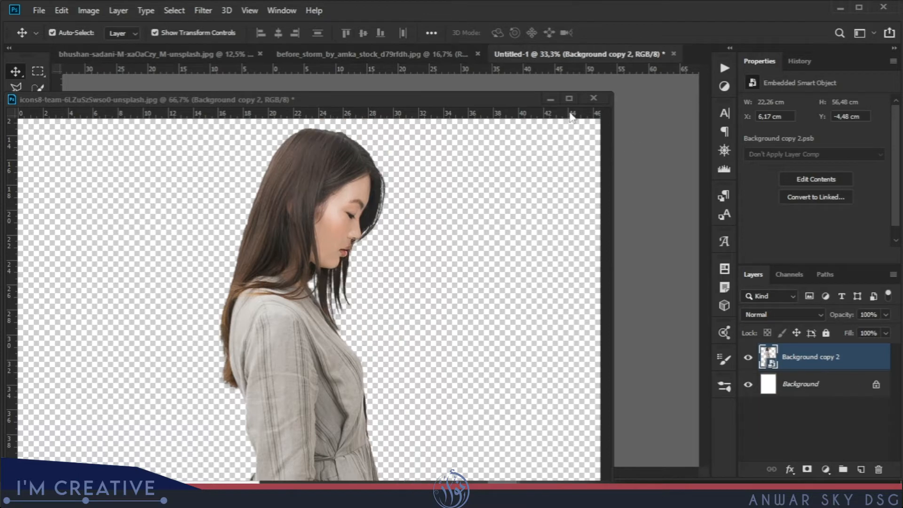
{"action": "left_click_drag", "start_coordinate": [515, 98], "coordinate": [513, 229]}
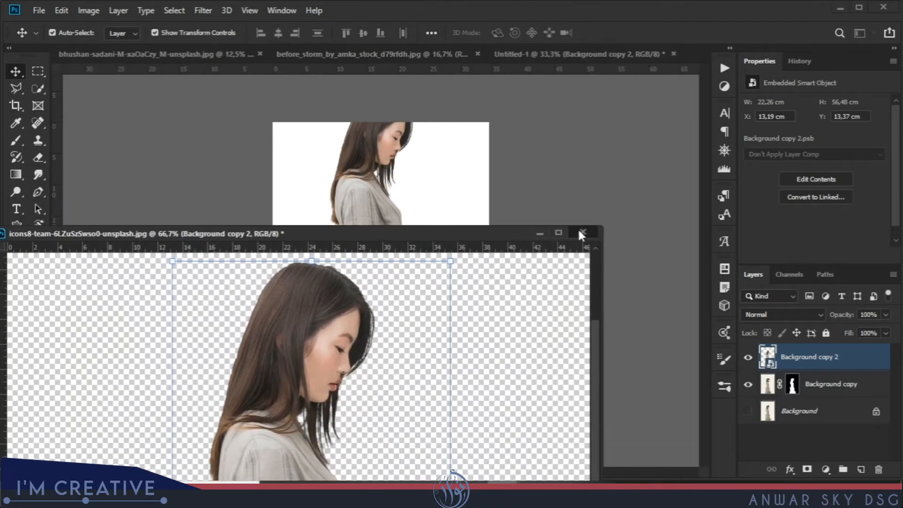
{"action": "key", "text": "ctrl+w"}
{"action": "left_click", "coordinate": [446, 195]}
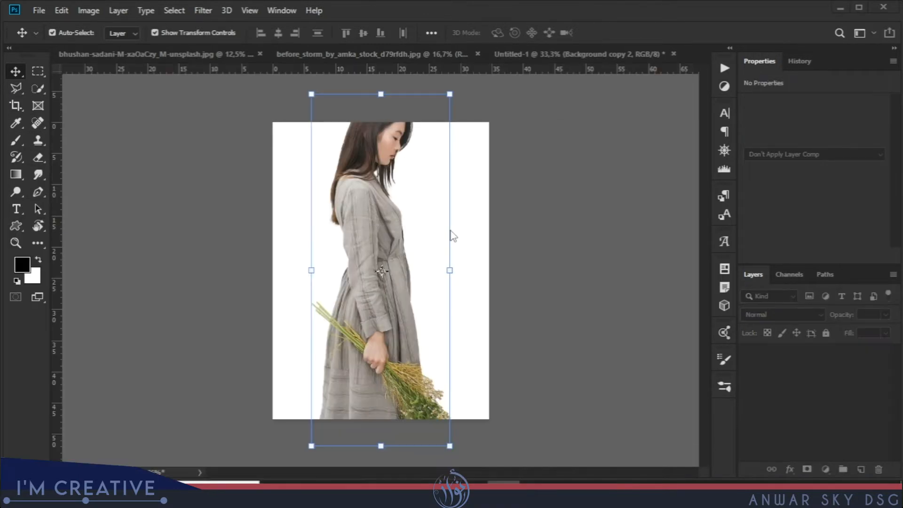
Scale the woman to about 27.5 by 69.9 cm and centre her horizontally, leaving space above her head and cropping her at the waist.
{"action": "left_click_drag", "start_coordinate": [432, 120], "coordinate": [422, 146]}
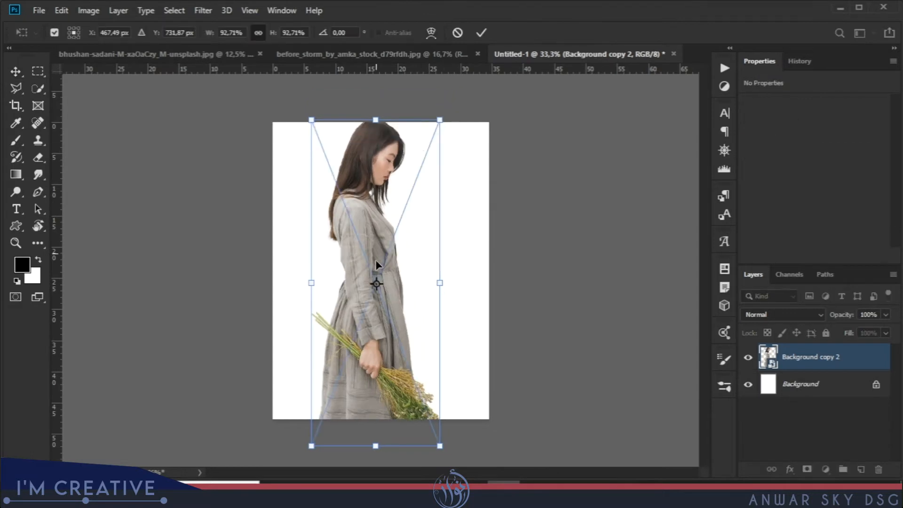
{"action": "left_click_drag", "start_coordinate": [385, 320], "coordinate": [379, 397]}
{"action": "left_click_drag", "start_coordinate": [441, 217], "coordinate": [470, 148]}
{"action": "left_click_drag", "start_coordinate": [375, 258], "coordinate": [376, 282]}
{"action": "left_click_drag", "start_coordinate": [460, 177], "coordinate": [503, 145]}
{"action": "left_click_drag", "start_coordinate": [399, 191], "coordinate": [388, 219]}
{"action": "key", "text": "Return"}
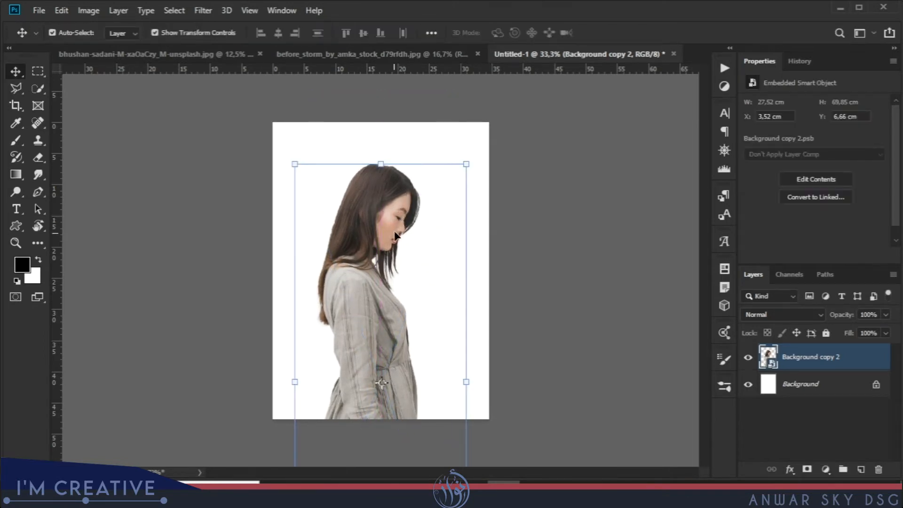
Bring the before_storm sky photo into Untitled-1 as a new layer and scale it to 37% over the canvas.
{"action": "left_click_drag", "start_coordinate": [408, 54], "coordinate": [428, 187]}
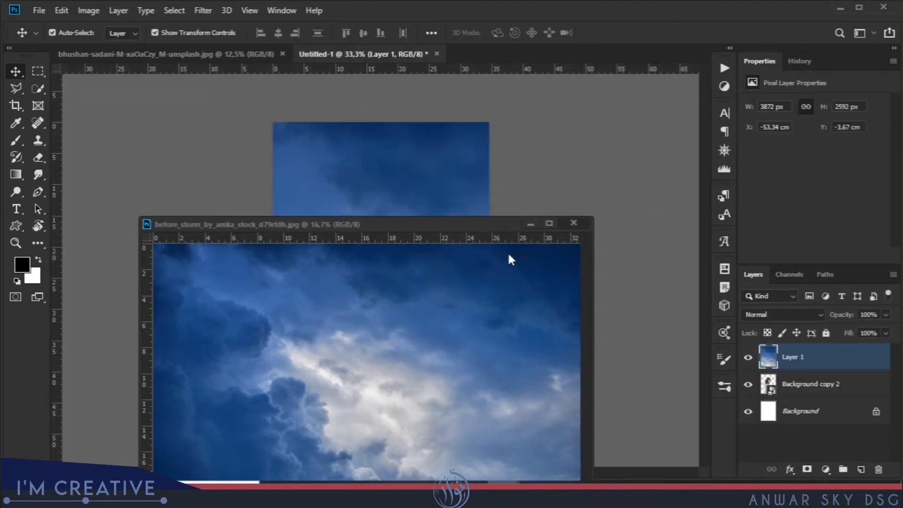
{"action": "key", "text": "ctrl+t"}
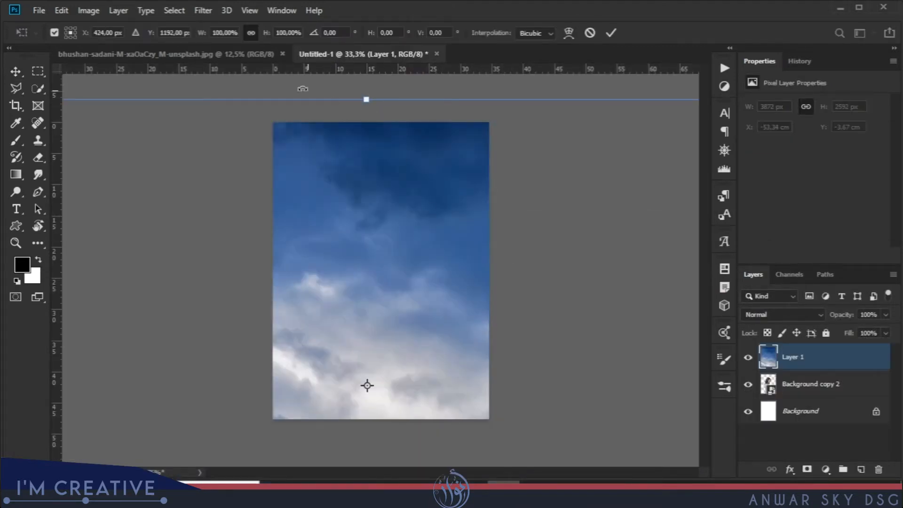
{"action": "left_click_drag", "start_coordinate": [200, 36], "coordinate": [170, 35]}
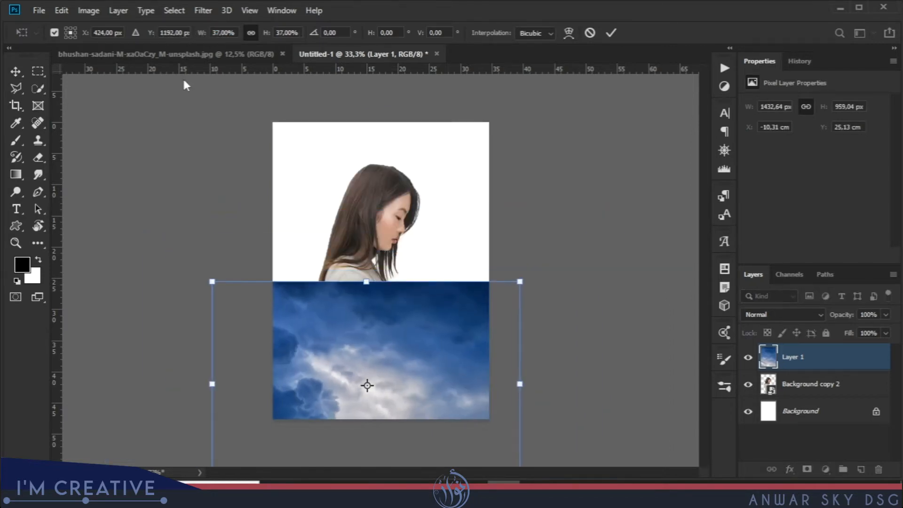
{"action": "left_click_drag", "start_coordinate": [407, 327], "coordinate": [447, 228]}
Rotate the sky image 90° counter-clockwise and align it with the canvas's upper-left corner.
{"action": "right_click", "coordinate": [421, 239]}
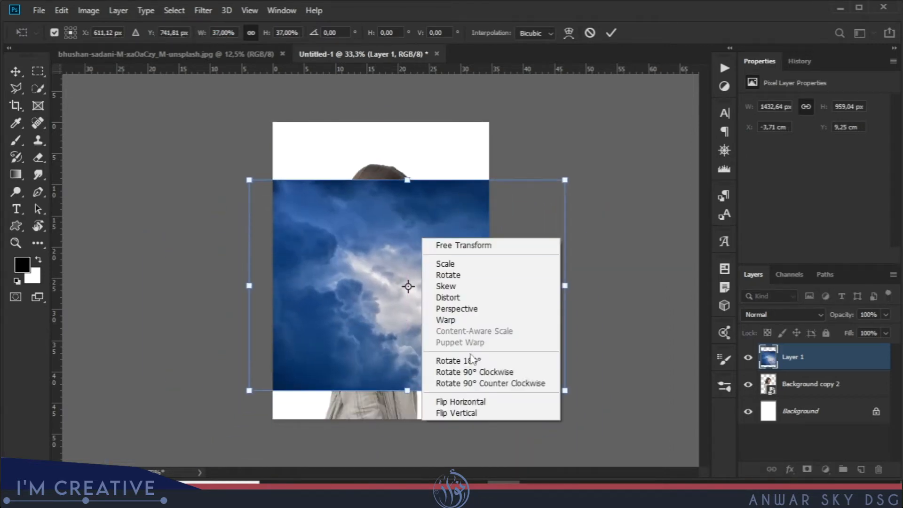
{"action": "left_click", "coordinate": [469, 361]}
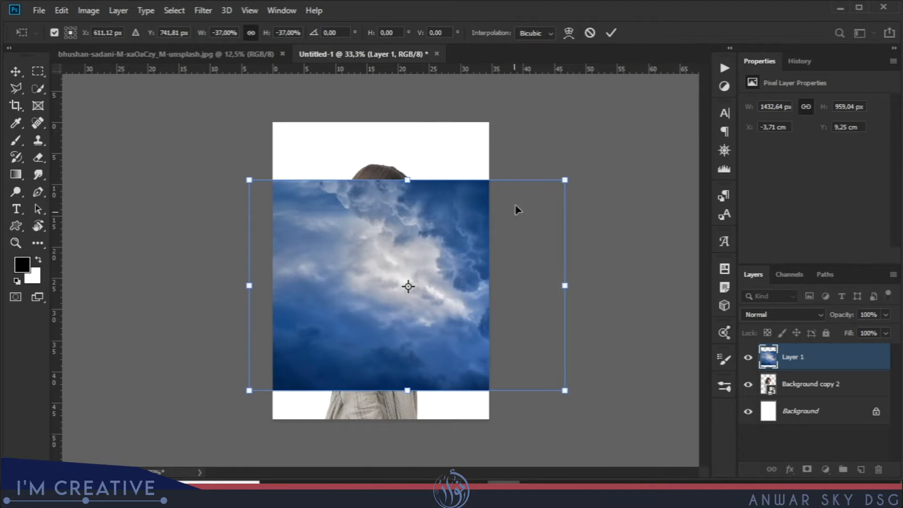
{"action": "right_click", "coordinate": [420, 249]}
{"action": "left_click", "coordinate": [465, 394]}
{"action": "left_click_drag", "start_coordinate": [453, 379], "coordinate": [416, 329]}
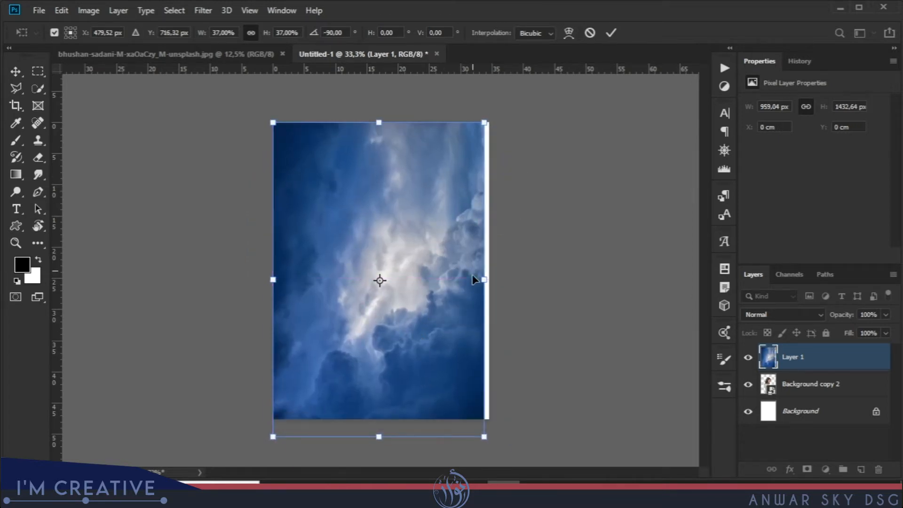
Resize the sky image to 980 by 1350 px so it fills the whole canvas, and apply the transform.
{"action": "left_click_drag", "start_coordinate": [383, 437], "coordinate": [384, 418]}
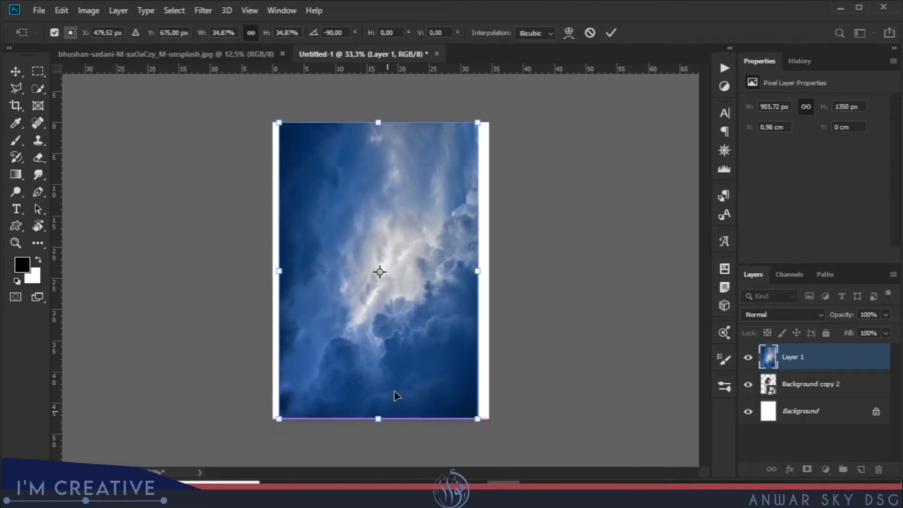
{"action": "left_click_drag", "start_coordinate": [484, 269], "coordinate": [489, 269]}
{"action": "left_click_drag", "start_coordinate": [280, 270], "coordinate": [274, 270]}
{"action": "key", "text": "Return"}
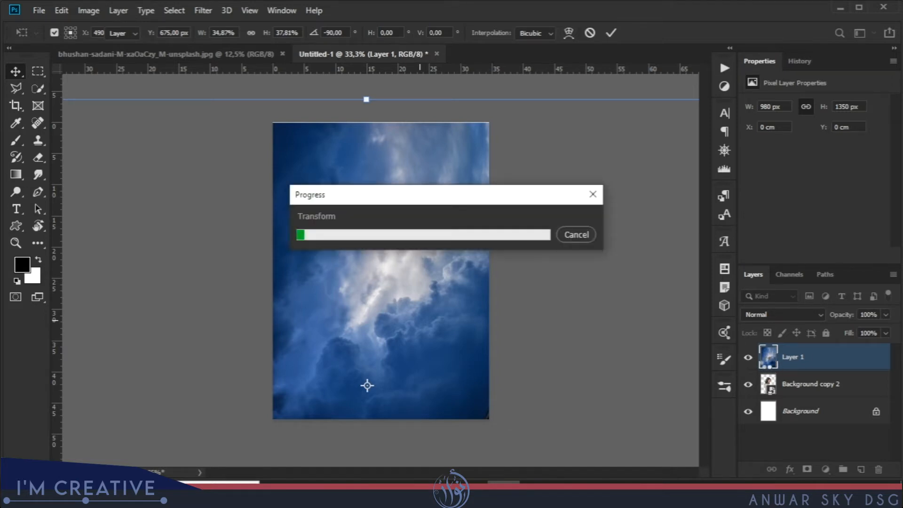
Move the sky layer beneath the woman layer and convert it to a smart object.
{"action": "left_click_drag", "start_coordinate": [770, 364], "coordinate": [775, 379]}
{"action": "right_click", "coordinate": [819, 387]}
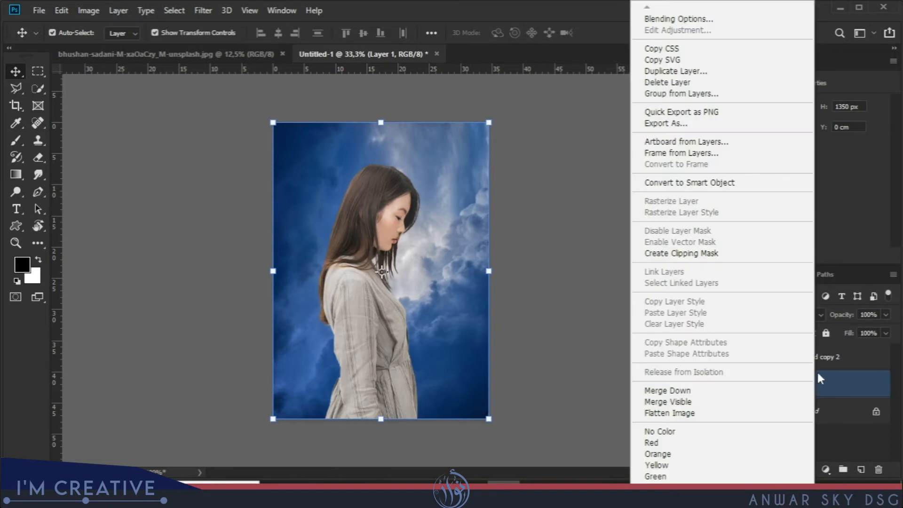
{"action": "left_click", "coordinate": [738, 183]}
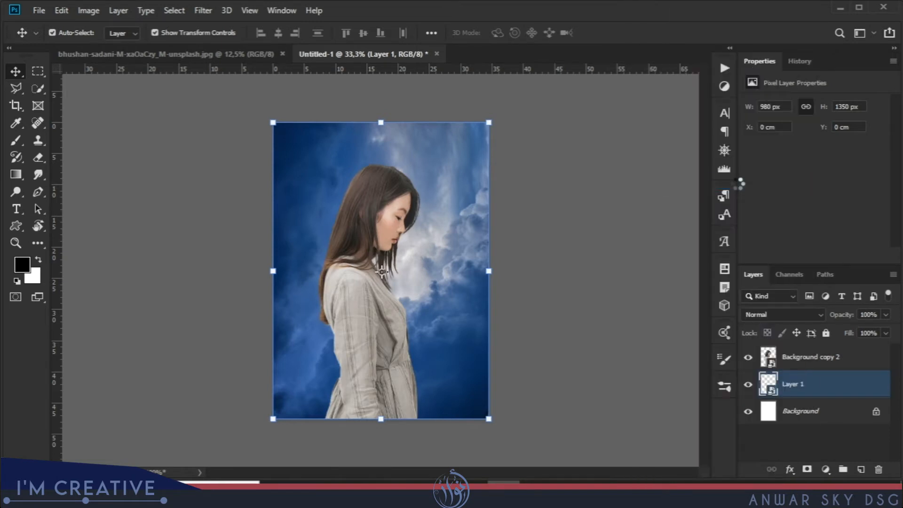
Hide the woman layer so only the sky is shown.
{"action": "left_click", "coordinate": [748, 357]}
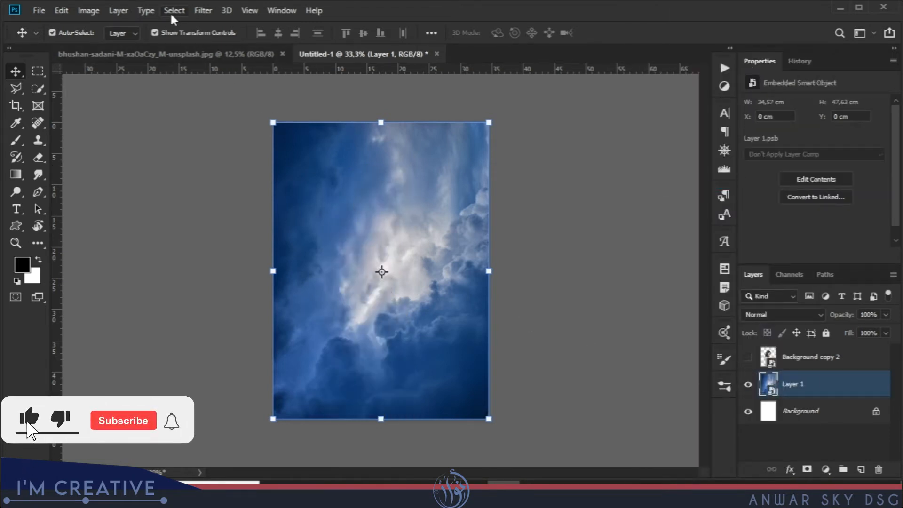
Invert the colours of the sky layer.
{"action": "left_click", "coordinate": [86, 13]}
{"action": "mouse_move", "coordinate": [108, 45]}
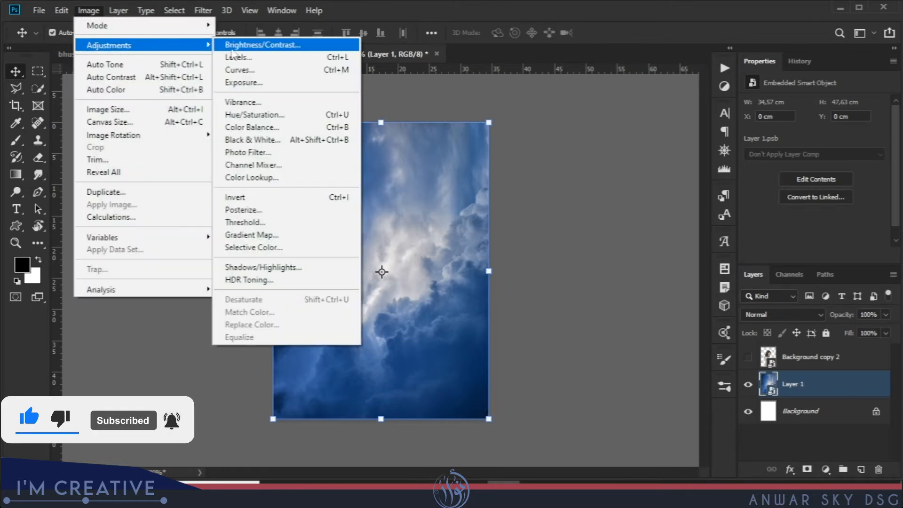
{"action": "left_click", "coordinate": [248, 195]}
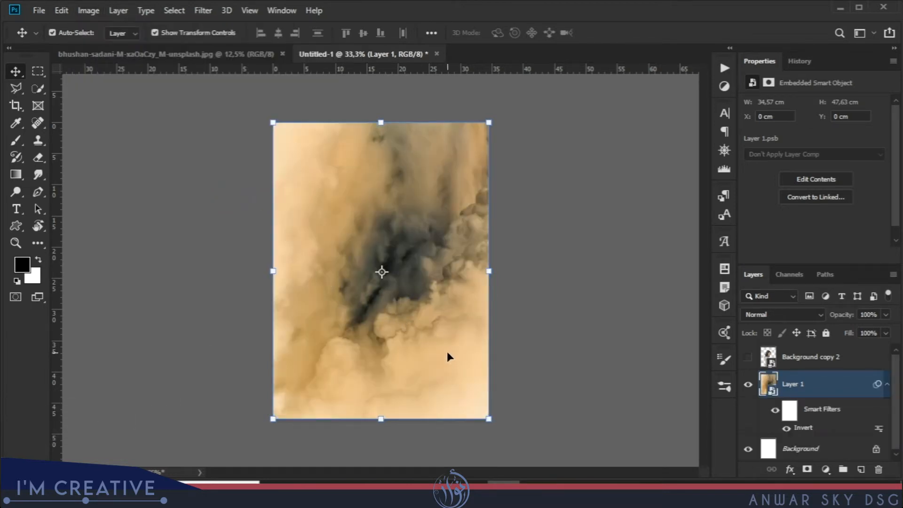
Add a Vibrance adjustment layer above the sky with Vibrance at +57 and Saturation at -100.
{"action": "left_click", "coordinate": [825, 468]}
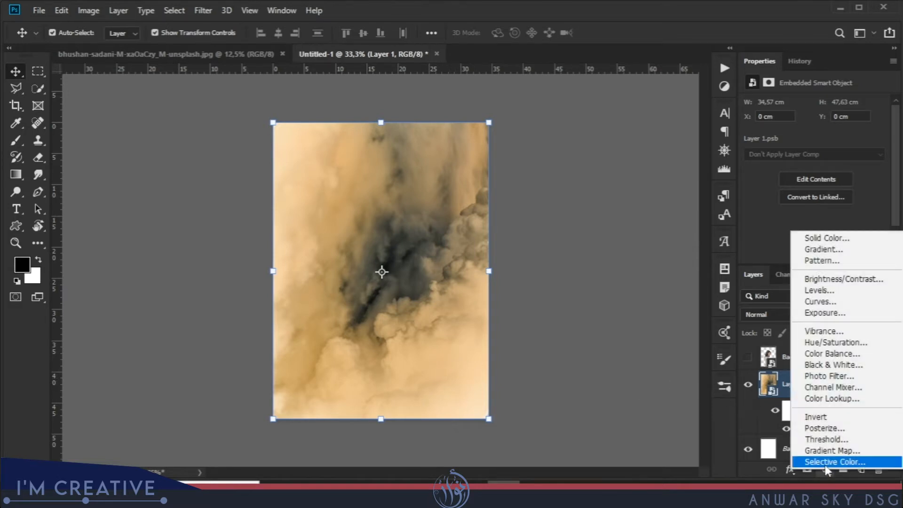
{"action": "left_click", "coordinate": [837, 335]}
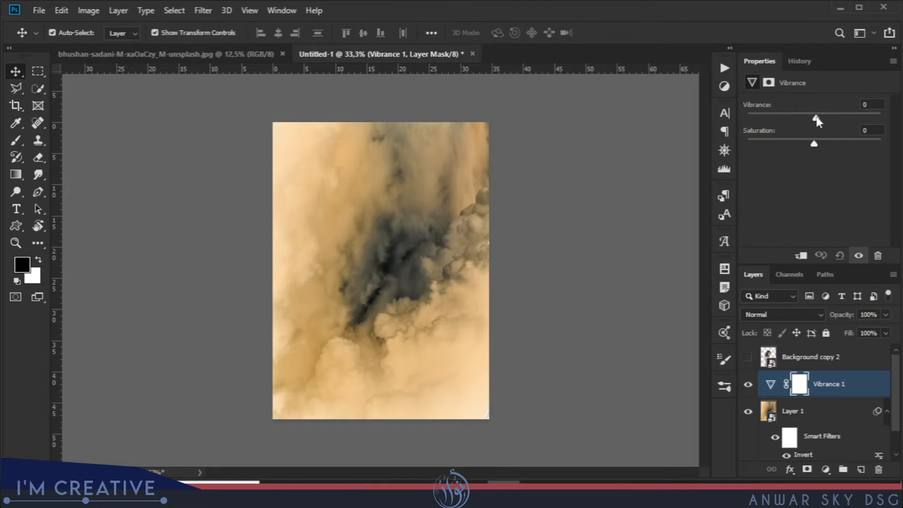
{"action": "left_click_drag", "start_coordinate": [827, 117], "coordinate": [841, 117]}
{"action": "left_click_drag", "start_coordinate": [851, 120], "coordinate": [852, 119]}
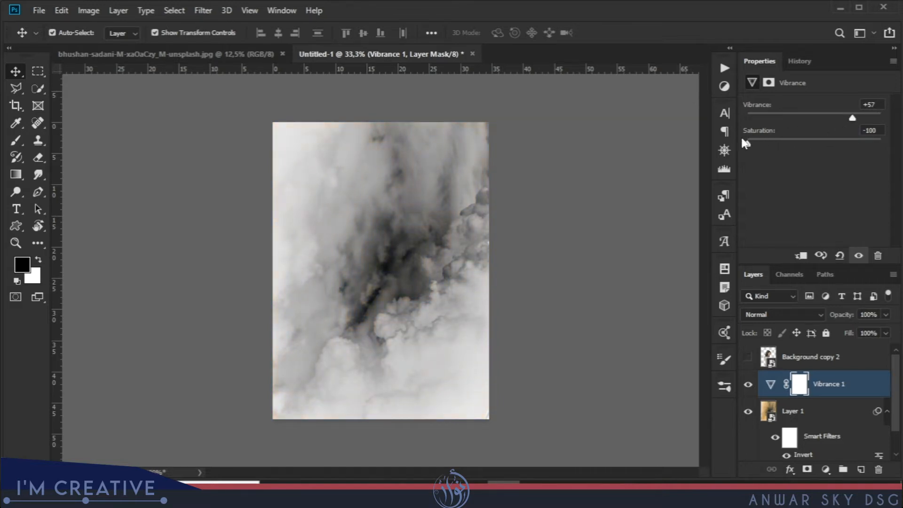
Show the woman layer and adjust her position slightly over the clouds.
{"action": "left_click", "coordinate": [747, 358]}
{"action": "left_click", "coordinate": [767, 365]}
{"action": "left_click_drag", "start_coordinate": [370, 333], "coordinate": [379, 329]}
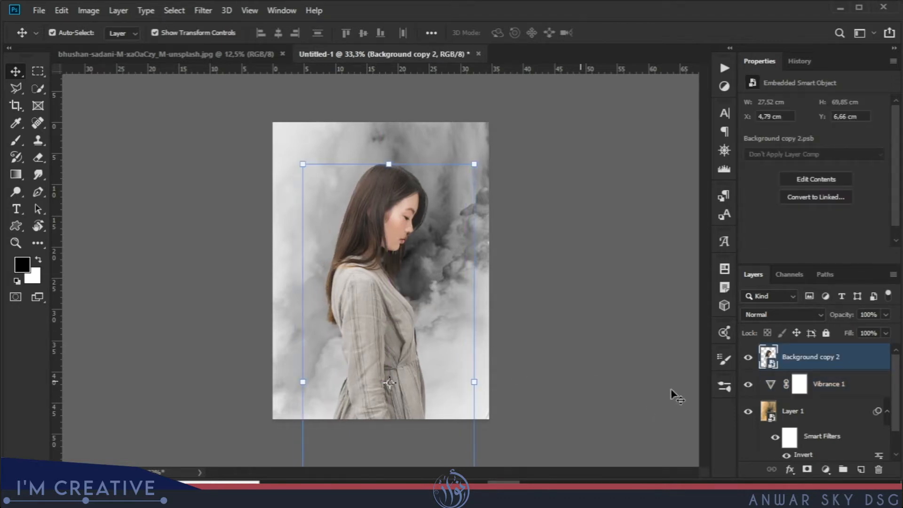
Flip the sky layer horizontally and apply the transform.
{"action": "left_click", "coordinate": [769, 412]}
{"action": "key", "text": "ctrl+t"}
{"action": "right_click", "coordinate": [451, 281]}
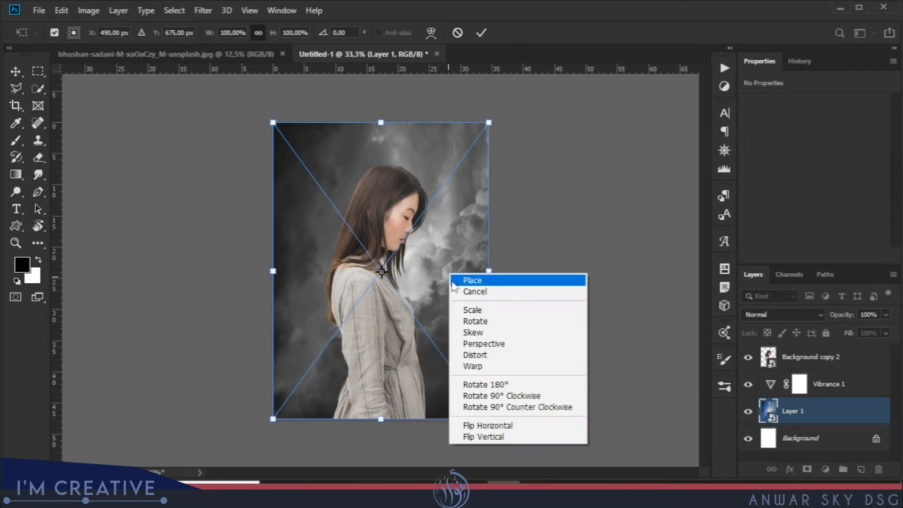
{"action": "left_click", "coordinate": [506, 425]}
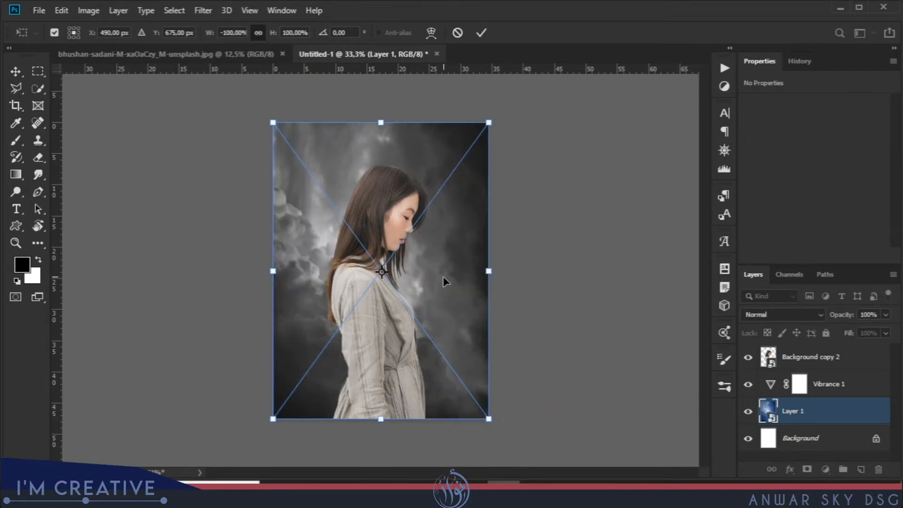
{"action": "key", "text": "Return"}
{"action": "key", "text": "ctrl+i"}
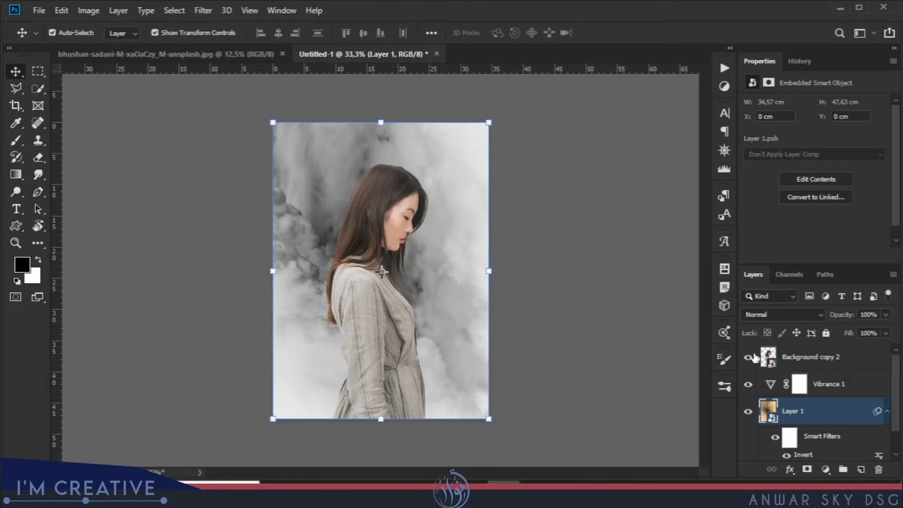
Add a layer mask to the woman layer and choose the textured 617 px brush with a reduced flow.
{"action": "left_click", "coordinate": [769, 358]}
{"action": "left_click", "coordinate": [808, 468]}
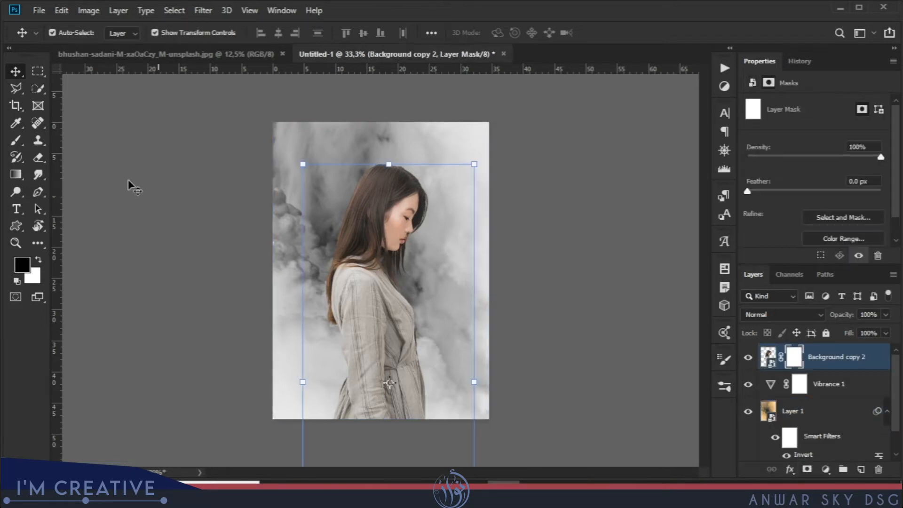
{"action": "left_click", "coordinate": [16, 139]}
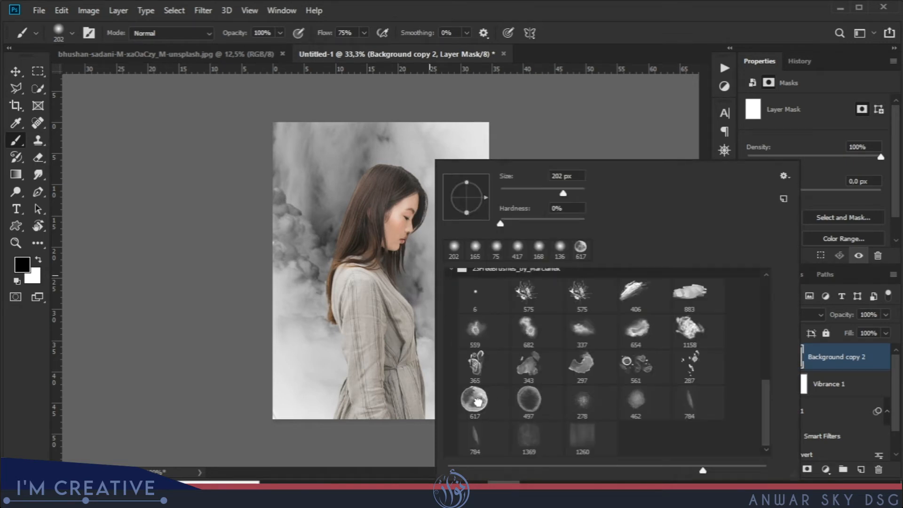
{"action": "left_click", "coordinate": [475, 400]}
{"action": "left_click_drag", "start_coordinate": [326, 34], "coordinate": [317, 35]}
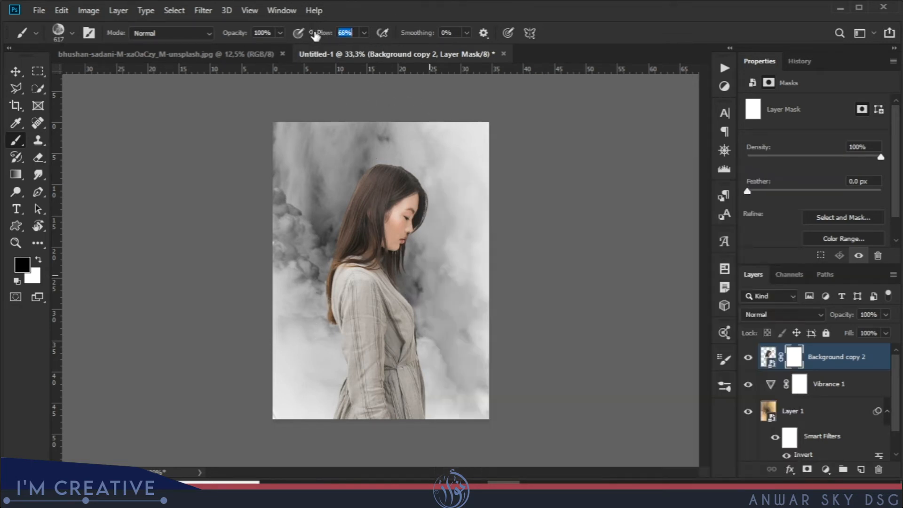
Fade the woman's lower body into the clouds on the mask, finishing at 17% brush flow, and move her slightly down.
{"action": "mouse_move", "coordinate": [302, 373]}
{"action": "left_mouse_down"}
{"action": "mouse_move", "coordinate": [383, 433]}
{"action": "mouse_move", "coordinate": [322, 393]}
{"action": "mouse_move", "coordinate": [324, 374]}
{"action": "mouse_move", "coordinate": [357, 408]}
{"action": "mouse_move", "coordinate": [323, 373]}
{"action": "mouse_move", "coordinate": [467, 358]}
{"action": "mouse_move", "coordinate": [468, 334]}
{"action": "mouse_move", "coordinate": [463, 378]}
{"action": "left_mouse_up"}
{"action": "left_click_drag", "start_coordinate": [321, 37], "coordinate": [307, 38]}
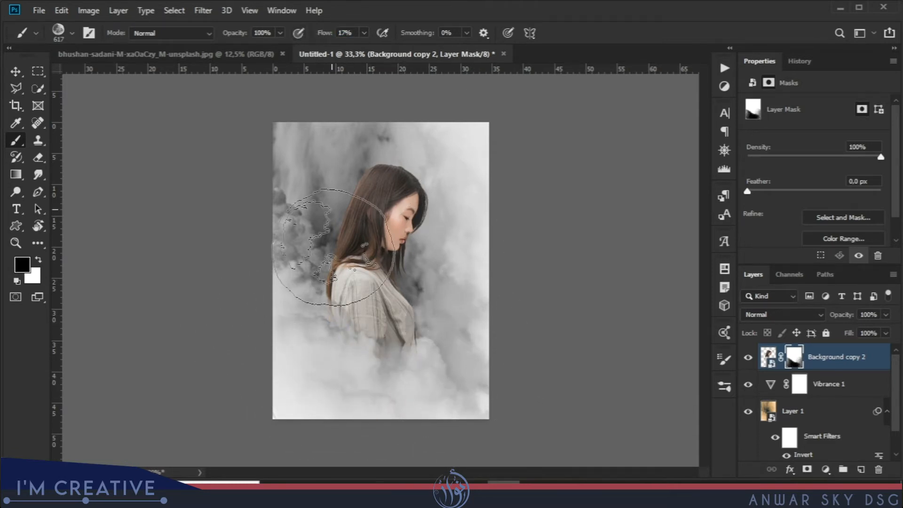
{"action": "mouse_move", "coordinate": [351, 367]}
{"action": "left_mouse_down"}
{"action": "mouse_move", "coordinate": [441, 345]}
{"action": "mouse_move", "coordinate": [348, 367]}
{"action": "mouse_move", "coordinate": [323, 341]}
{"action": "mouse_move", "coordinate": [335, 393]}
{"action": "left_mouse_up"}
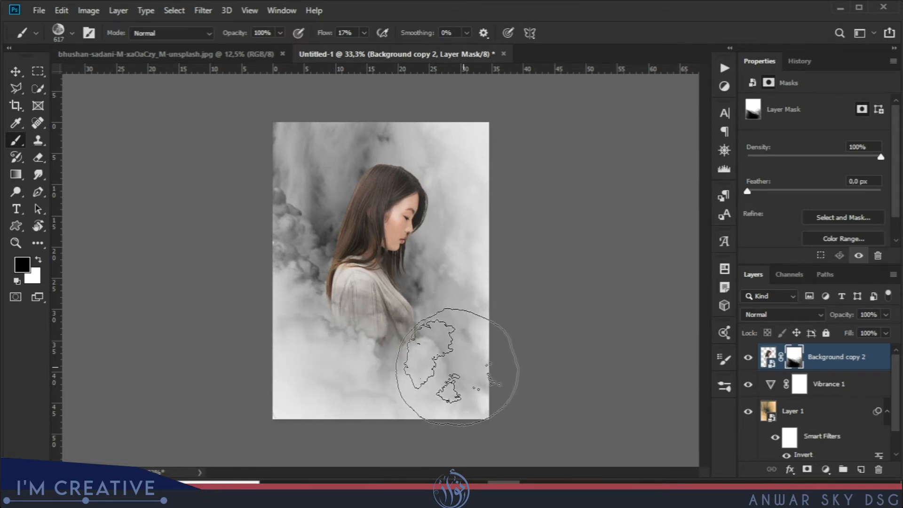
{"action": "left_click", "coordinate": [15, 72]}
{"action": "left_click_drag", "start_coordinate": [377, 243], "coordinate": [371, 261]}
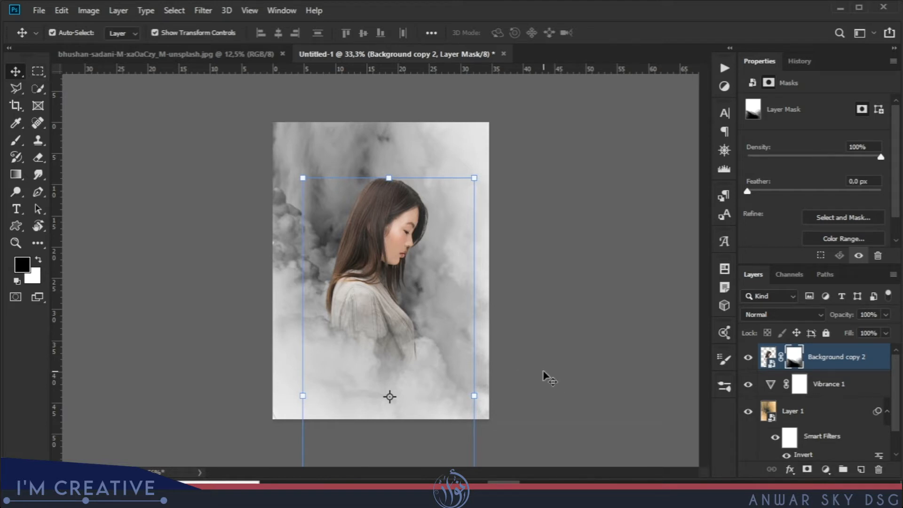
Copy the sparks photo into the composite as a new layer and close the source image.
{"action": "left_click_drag", "start_coordinate": [210, 58], "coordinate": [215, 137]}
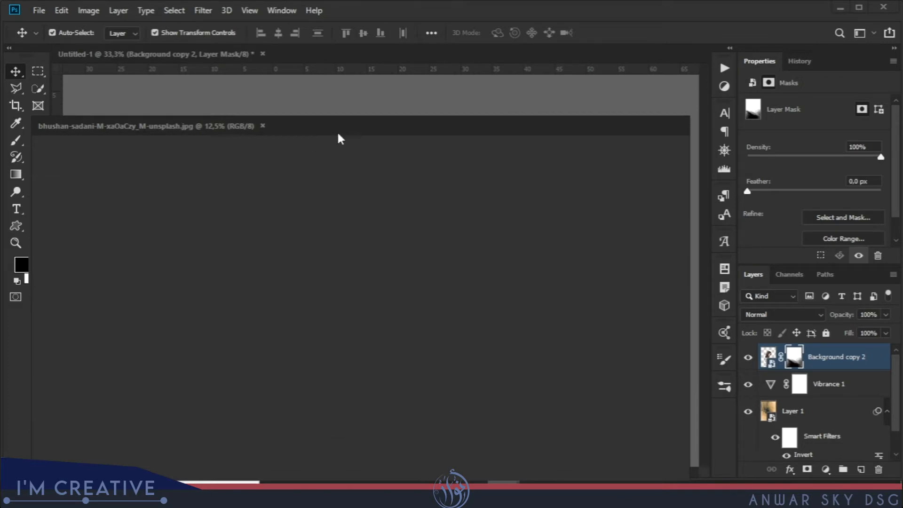
{"action": "left_click_drag", "start_coordinate": [351, 128], "coordinate": [398, 257]}
{"action": "left_click_drag", "start_coordinate": [500, 365], "coordinate": [448, 227]}
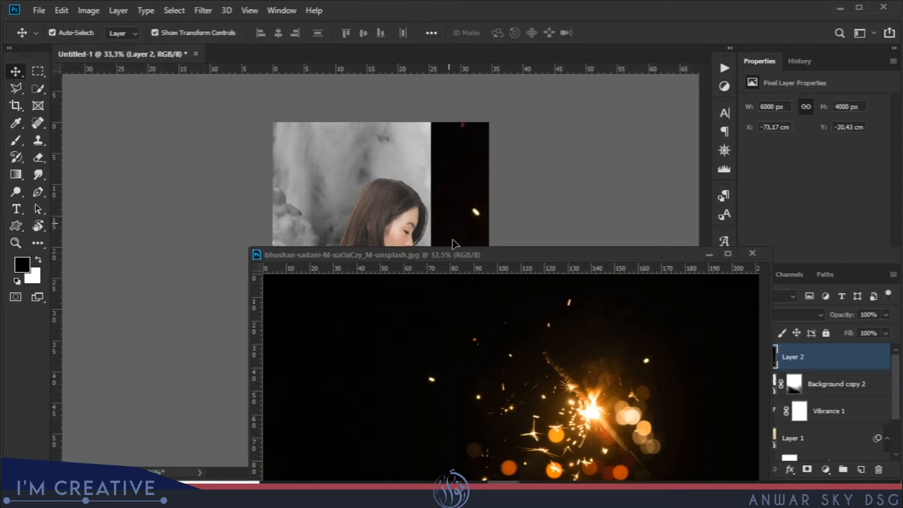
{"action": "left_click", "coordinate": [752, 255]}
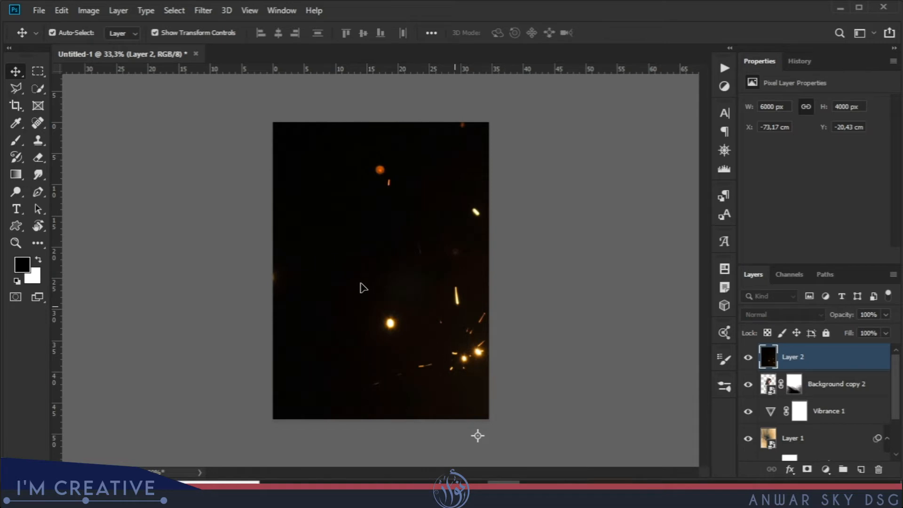
Scale the sparks layer to 27%, place it over the lower part of the canvas, and apply the transform.
{"action": "left_click_drag", "start_coordinate": [360, 284], "coordinate": [370, 289]}
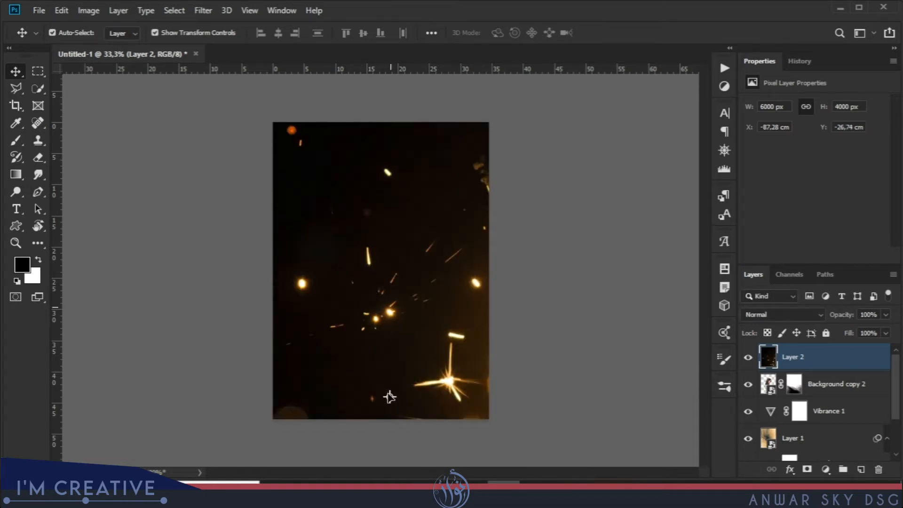
{"action": "key", "text": "ctrl+t"}
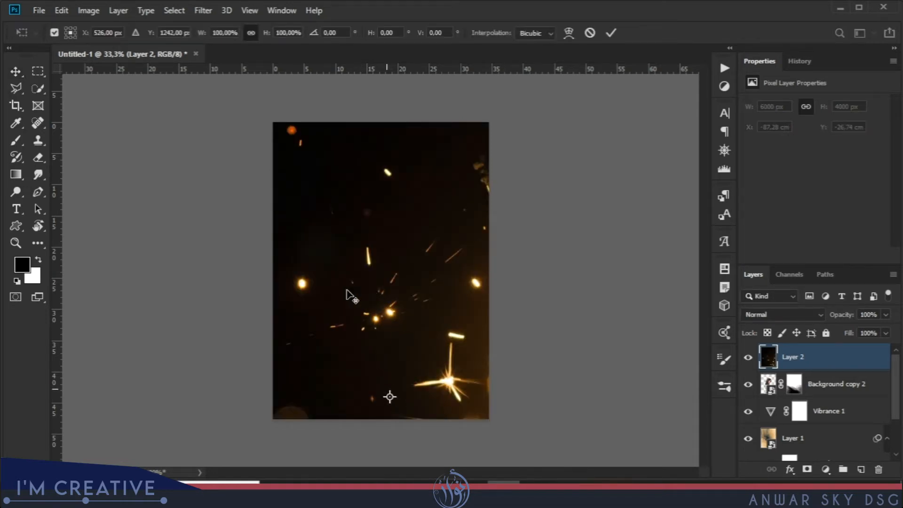
{"action": "left_click_drag", "start_coordinate": [202, 35], "coordinate": [175, 35]}
{"action": "left_click_drag", "start_coordinate": [442, 385], "coordinate": [471, 332]}
{"action": "left_click", "coordinate": [610, 32]}
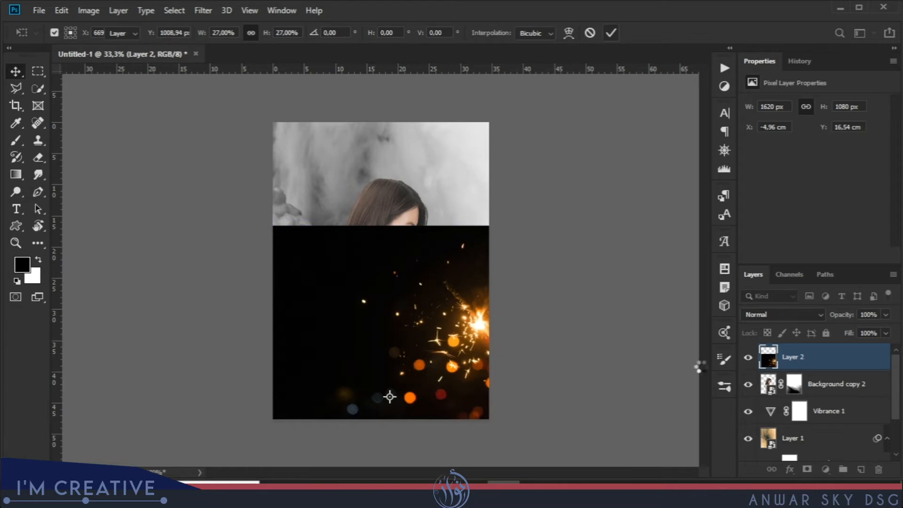
Hide the sparks layer and open the Camera Raw Filter for the woman layer.
{"action": "left_click", "coordinate": [747, 358]}
{"action": "left_click", "coordinate": [767, 384]}
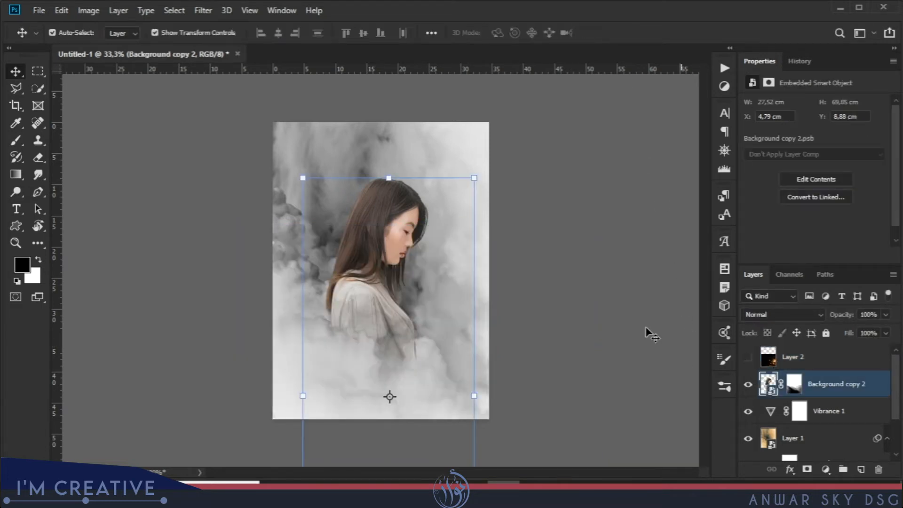
{"action": "left_click", "coordinate": [203, 10]}
{"action": "left_click", "coordinate": [230, 90]}
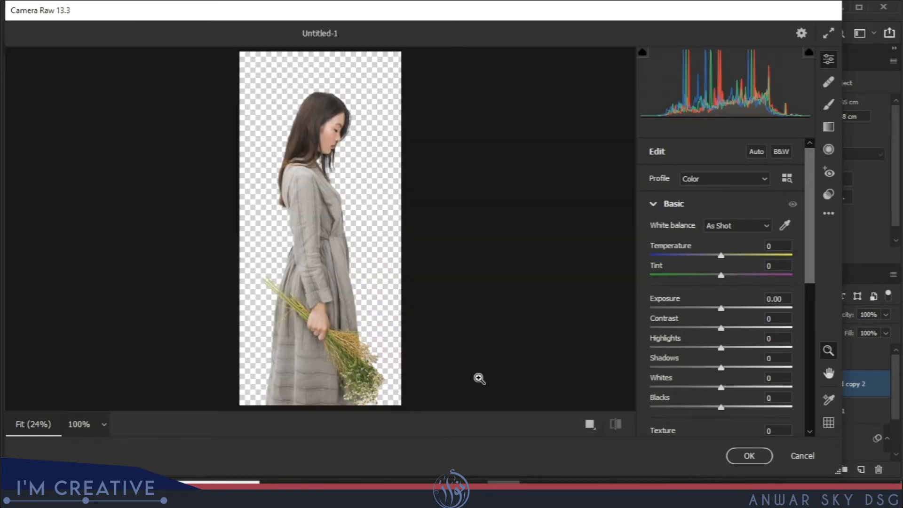
Set the woman's Exposure to -0.25, Contrast to +22, Highlights to +43, Shadows to +39 and Whites to -42.
{"action": "left_click", "coordinate": [342, 158]}
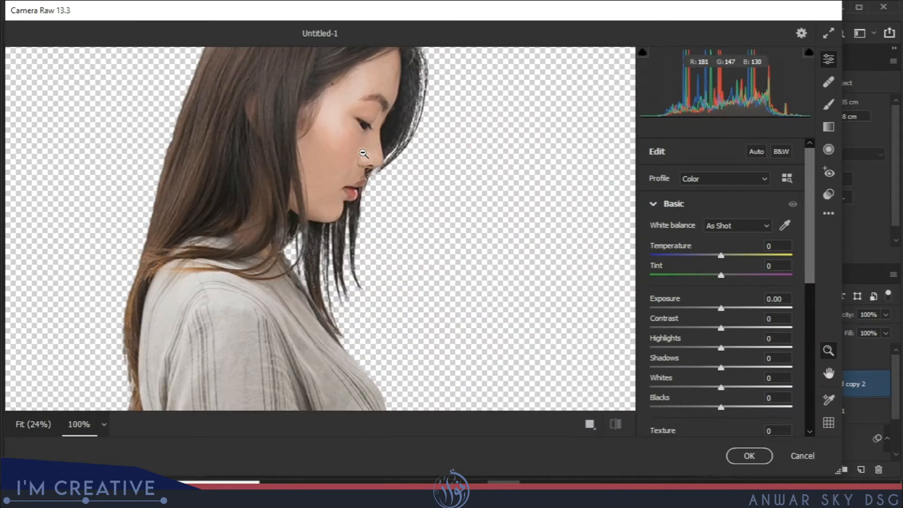
{"action": "key", "text": "h"}
{"action": "left_click_drag", "start_coordinate": [348, 141], "coordinate": [348, 211]}
{"action": "key", "text": "z"}
{"action": "left_click_drag", "start_coordinate": [719, 308], "coordinate": [688, 387]}
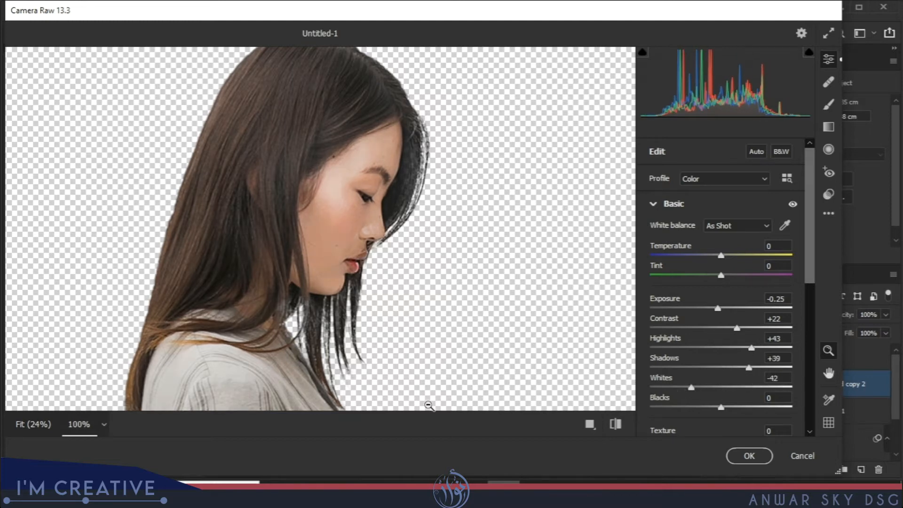
Set Whites to -31, lower Blacks, and apply the Camera Raw Filter to the woman.
{"action": "left_click", "coordinate": [420, 402], "text": "alt"}
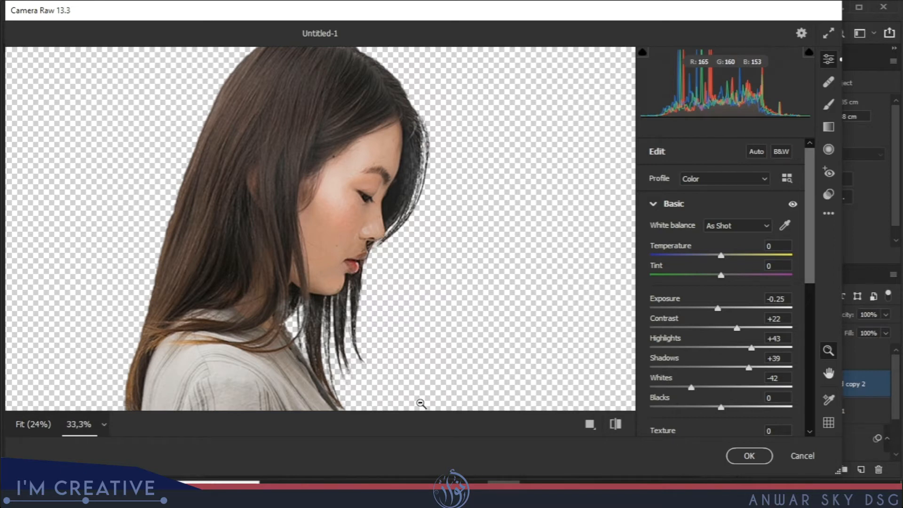
{"action": "left_click", "coordinate": [396, 219], "text": "alt"}
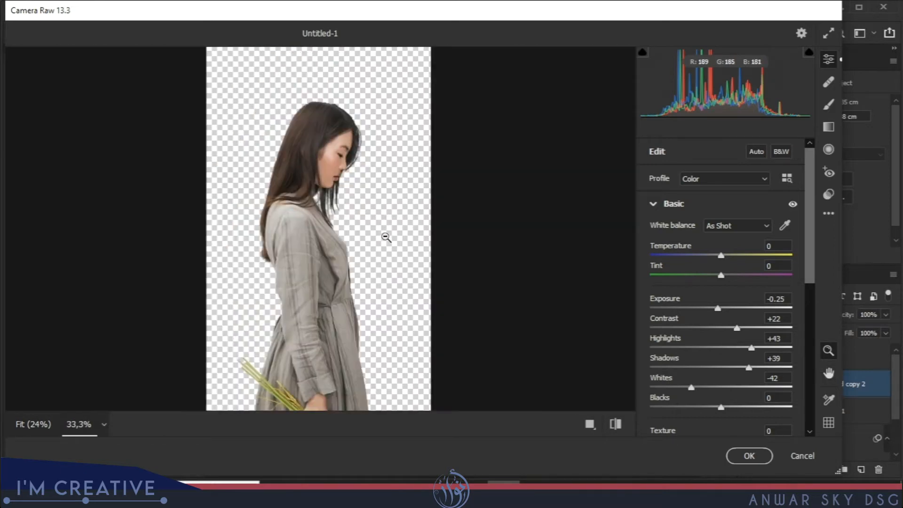
{"action": "left_click", "coordinate": [385, 236]}
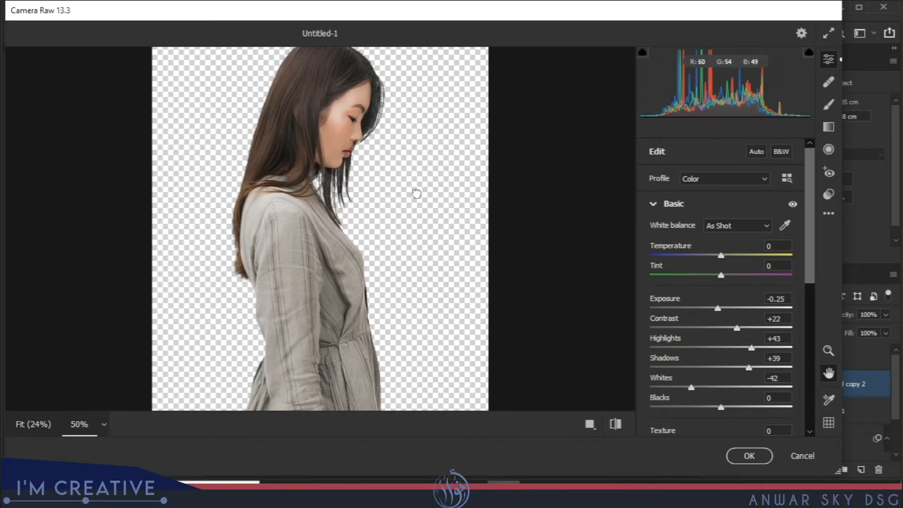
{"action": "left_click_drag", "start_coordinate": [413, 193], "coordinate": [411, 250]}
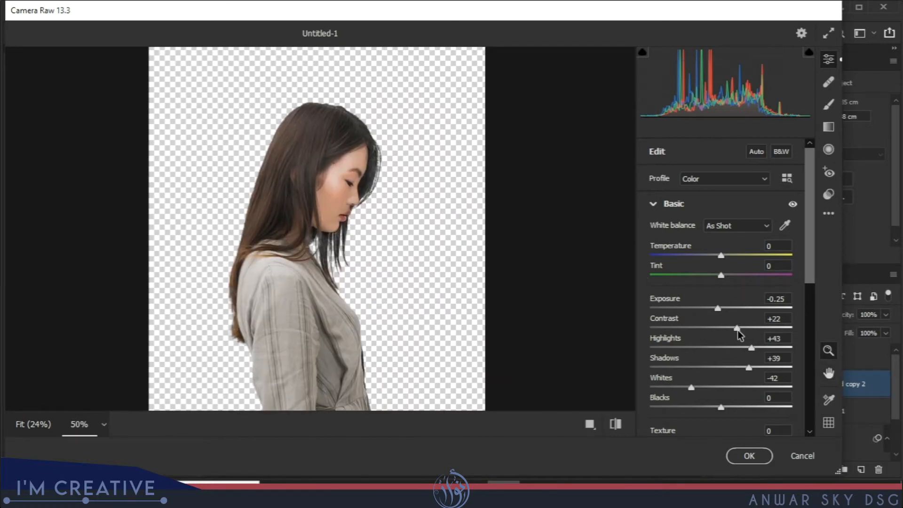
{"action": "scroll", "coordinate": [808, 281], "scroll_direction": "down", "scroll_amount": 3}
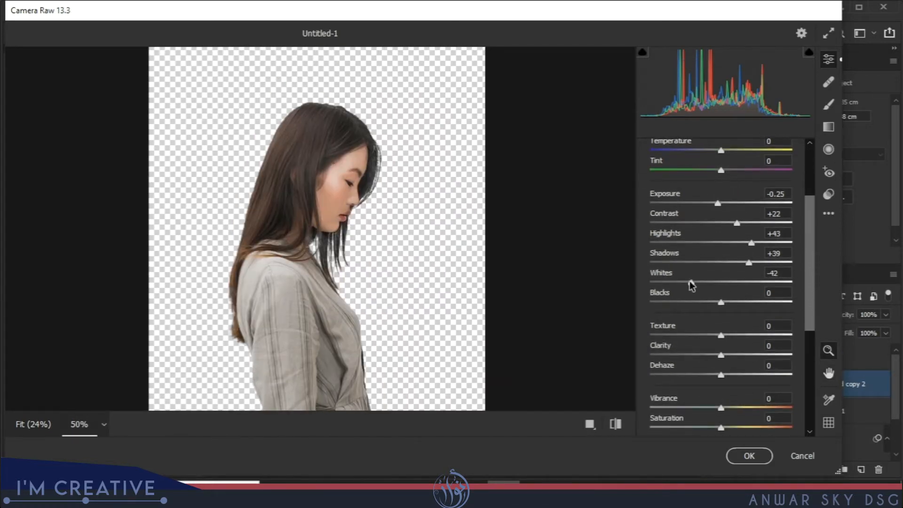
{"action": "left_click", "coordinate": [615, 425]}
{"action": "left_click", "coordinate": [616, 424]}
{"action": "scroll", "coordinate": [812, 243], "scroll_direction": "down", "scroll_amount": 1}
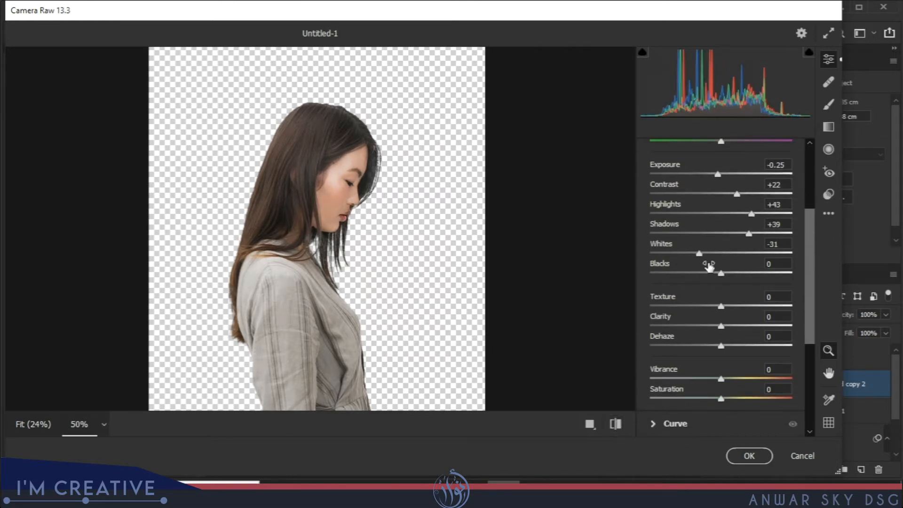
{"action": "left_click_drag", "start_coordinate": [721, 274], "coordinate": [703, 278]}
{"action": "left_click", "coordinate": [747, 456]}
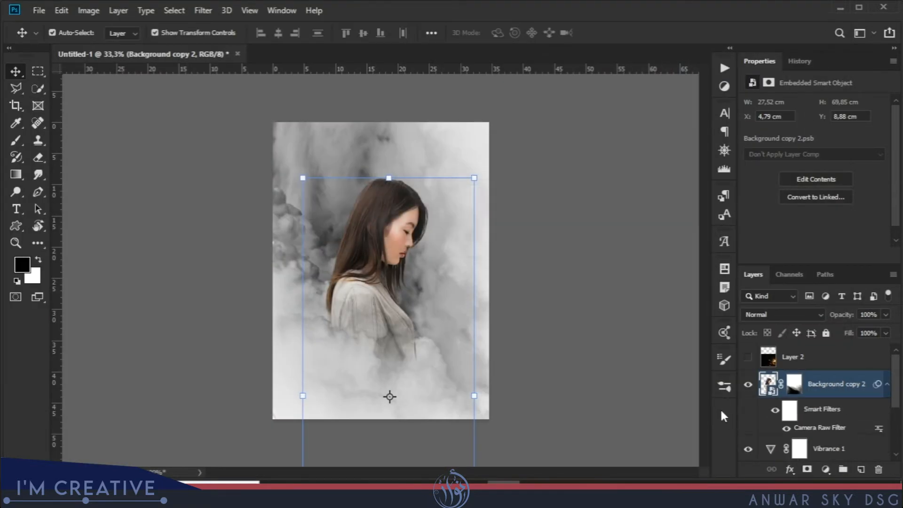
Show the sparks layer, blend it in Screen mode, and move it slightly down over the clouds in front of the woman.
{"action": "left_click", "coordinate": [747, 357]}
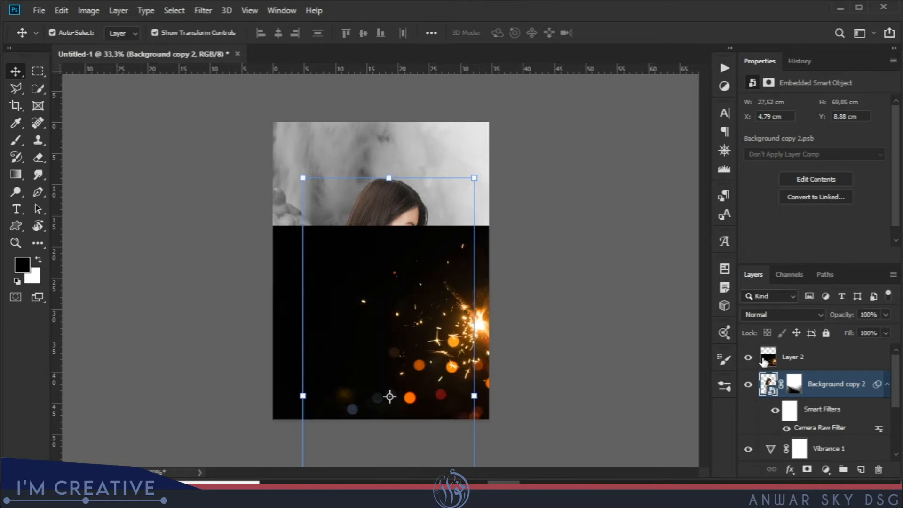
{"action": "left_click", "coordinate": [768, 359]}
{"action": "left_click", "coordinate": [781, 314]}
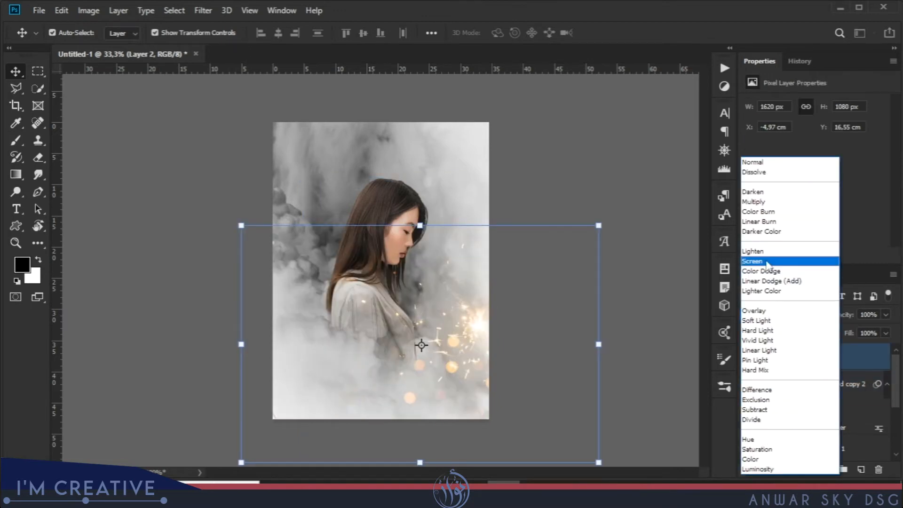
{"action": "left_click", "coordinate": [771, 258]}
{"action": "left_click_drag", "start_coordinate": [482, 326], "coordinate": [470, 349]}
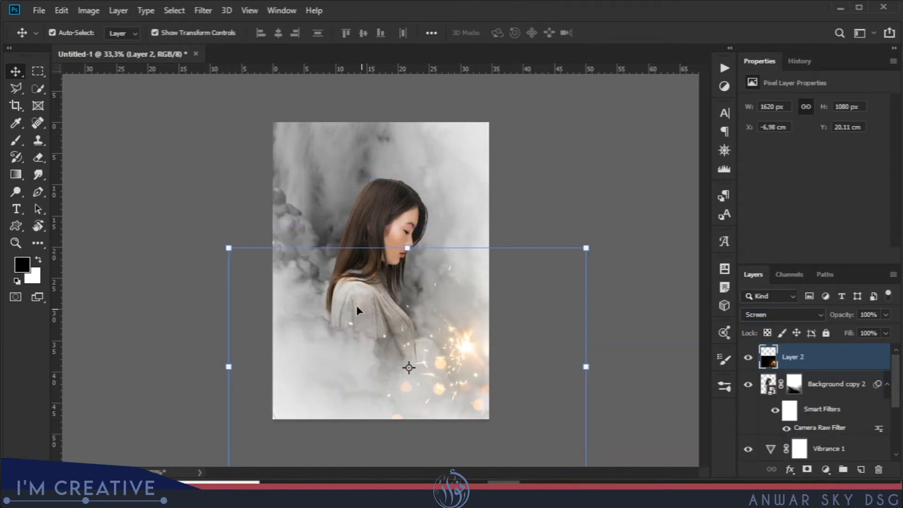
Enlarge the sparks layer to about 140% and place it so the brightest burst sits at the canvas's right edge.
{"action": "left_click_drag", "start_coordinate": [229, 248], "coordinate": [129, 182]}
{"action": "left_click_drag", "start_coordinate": [431, 305], "coordinate": [480, 309]}
{"action": "left_click_drag", "start_coordinate": [177, 187], "coordinate": [138, 158]}
{"action": "left_click_drag", "start_coordinate": [464, 293], "coordinate": [478, 302]}
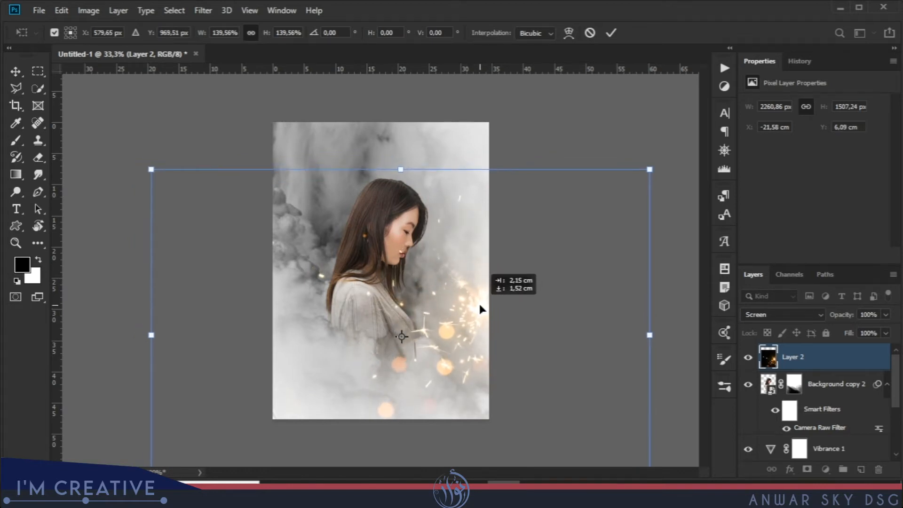
{"action": "key", "text": "Return"}
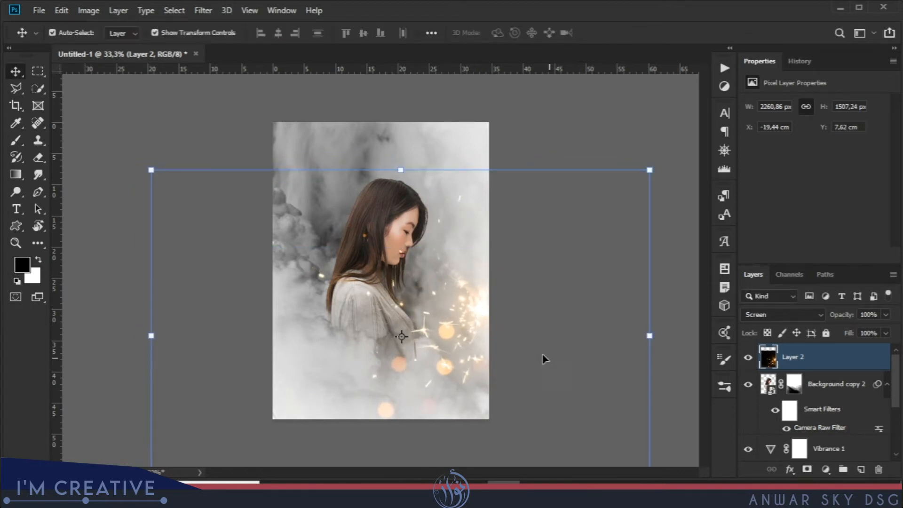
Apply a Gaussian Blur with a 1.1 pixel radius to the sparks layer.
{"action": "left_click", "coordinate": [203, 10]}
{"action": "mouse_move", "coordinate": [245, 160]}
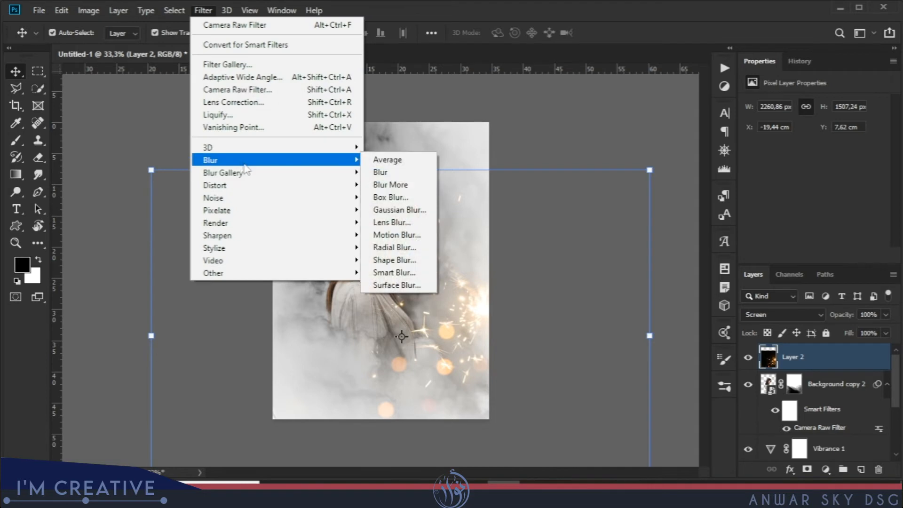
{"action": "left_click", "coordinate": [403, 210]}
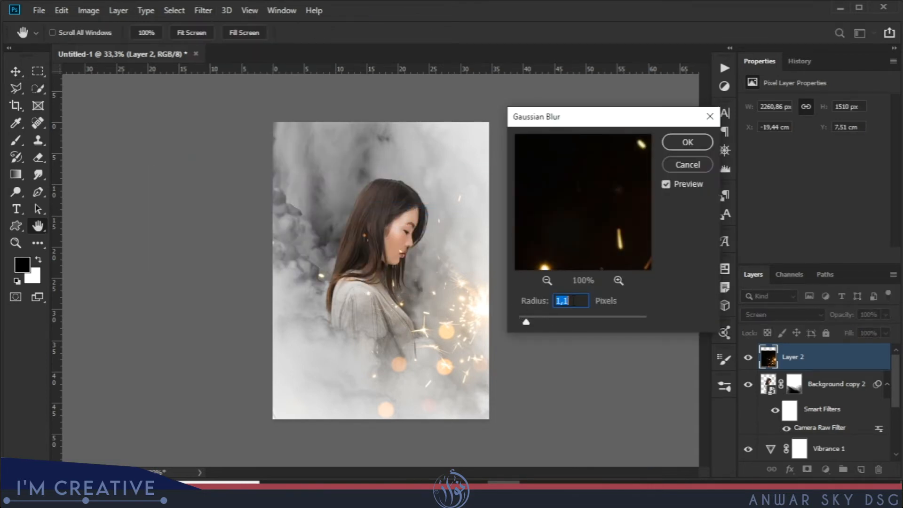
{"action": "left_click", "coordinate": [688, 142]}
{"action": "key", "text": "v"}
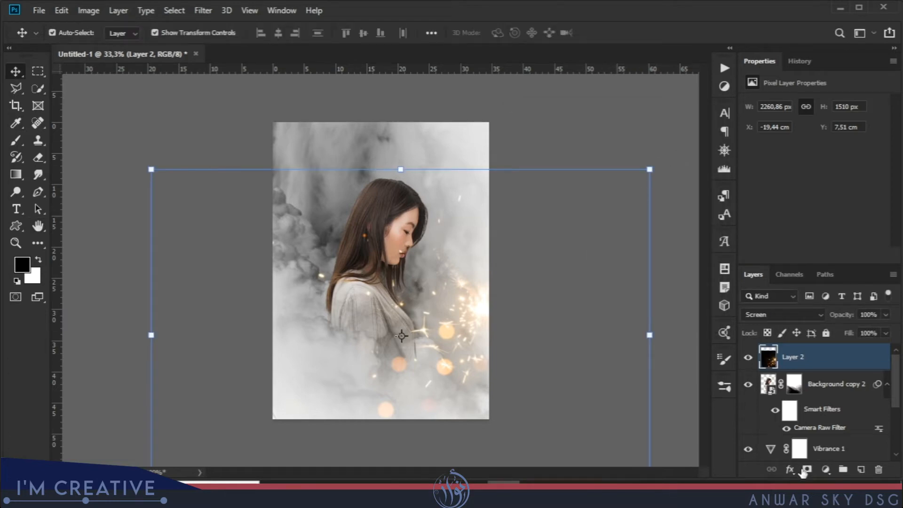
Add a Levels adjustment clipped to the sparks layer and set its black input level to 7.
{"action": "left_click", "coordinate": [825, 469]}
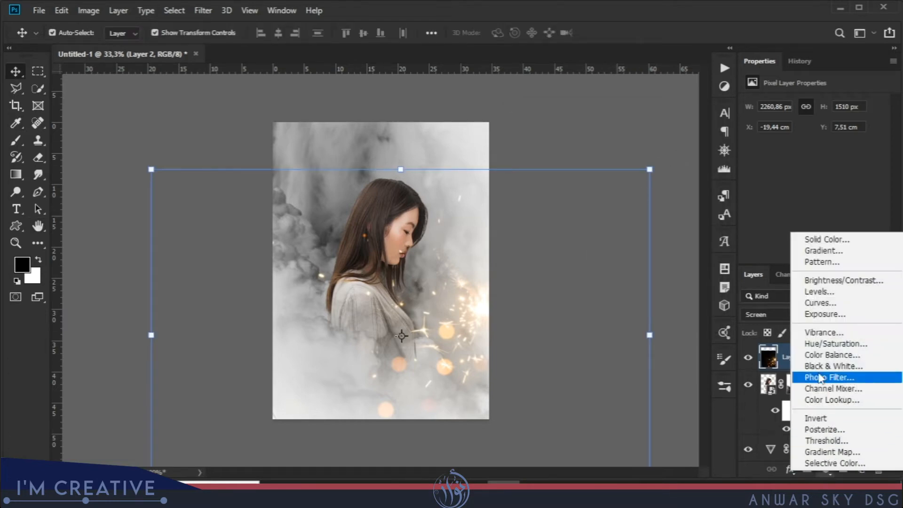
{"action": "left_click", "coordinate": [837, 294]}
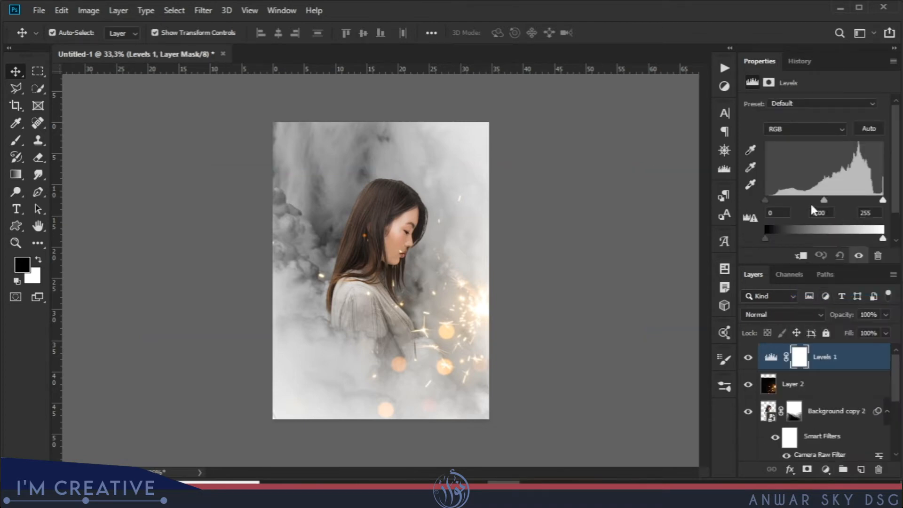
{"action": "left_click", "coordinate": [798, 255]}
{"action": "mouse_move", "coordinate": [766, 200]}
{"action": "left_mouse_down"}
{"action": "mouse_move", "coordinate": [789, 205]}
{"action": "mouse_move", "coordinate": [761, 199]}
{"action": "left_mouse_up"}
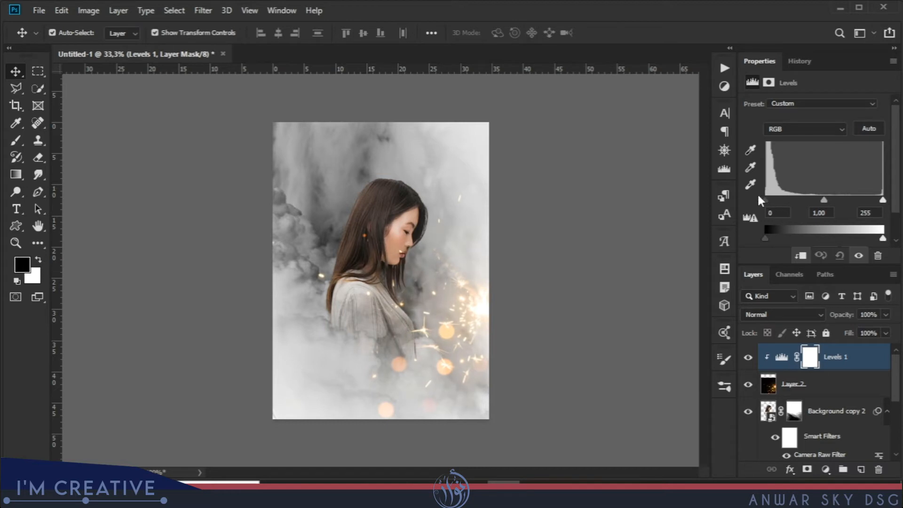
{"action": "left_click_drag", "start_coordinate": [769, 205], "coordinate": [768, 204]}
Add a gradient fill layer using the violet-to-orange preset with Linear style and a 90° angle.
{"action": "left_click", "coordinate": [826, 475]}
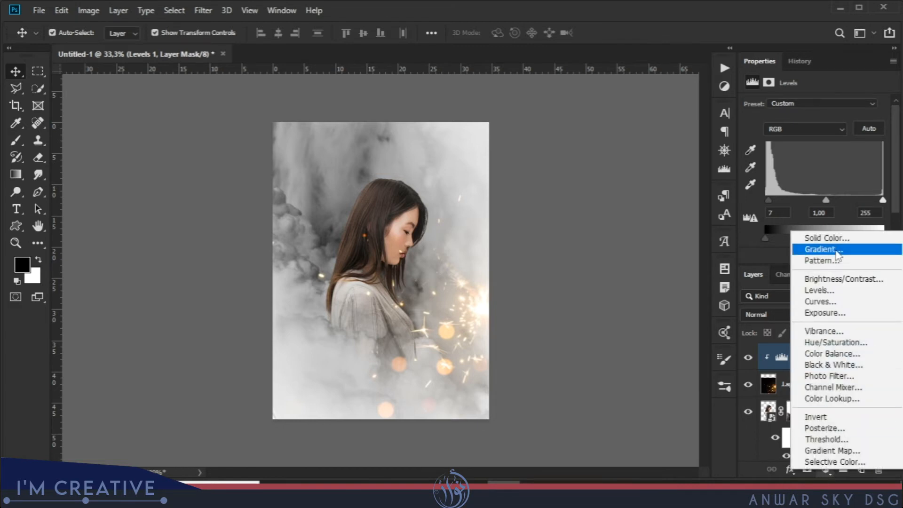
{"action": "left_click", "coordinate": [828, 253]}
{"action": "left_click", "coordinate": [723, 139]}
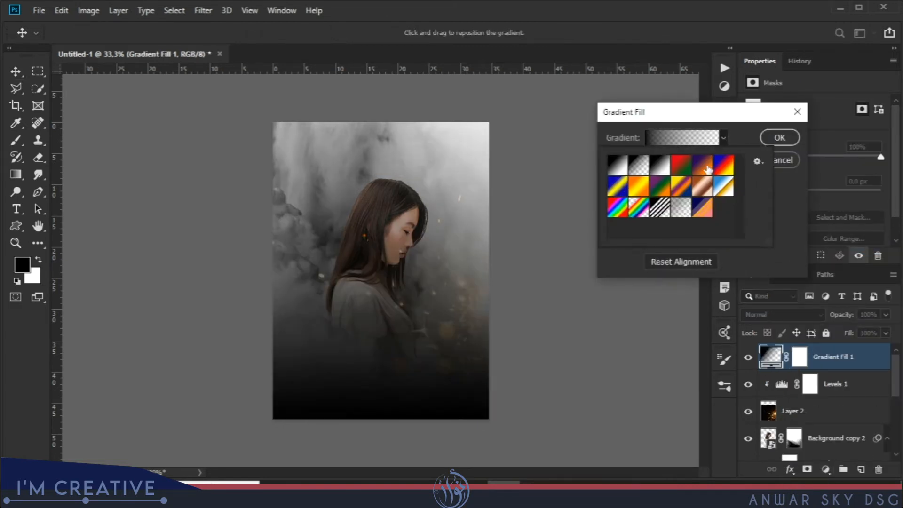
{"action": "left_click", "coordinate": [707, 167]}
{"action": "left_click", "coordinate": [783, 142]}
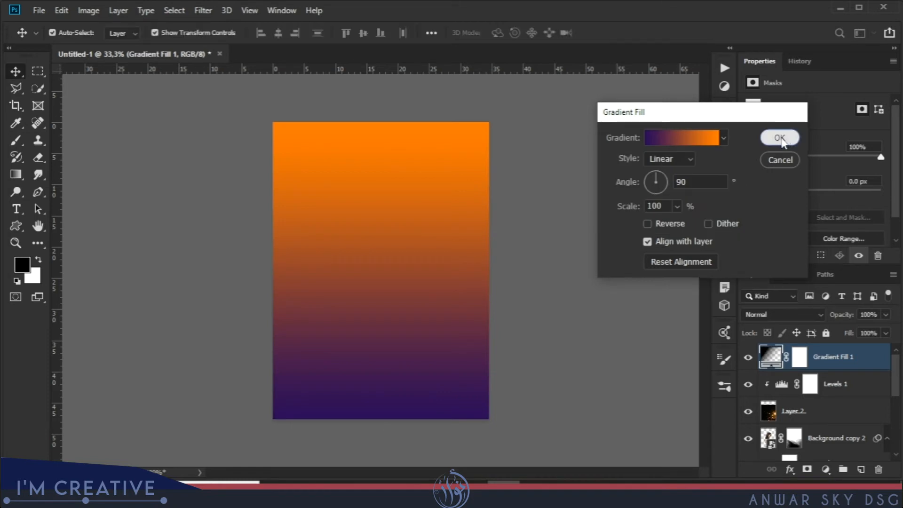
{"action": "left_click", "coordinate": [780, 138]}
Blend the violet-to-orange gradient fill in Screen mode at 60% opacity.
{"action": "left_click", "coordinate": [793, 315]}
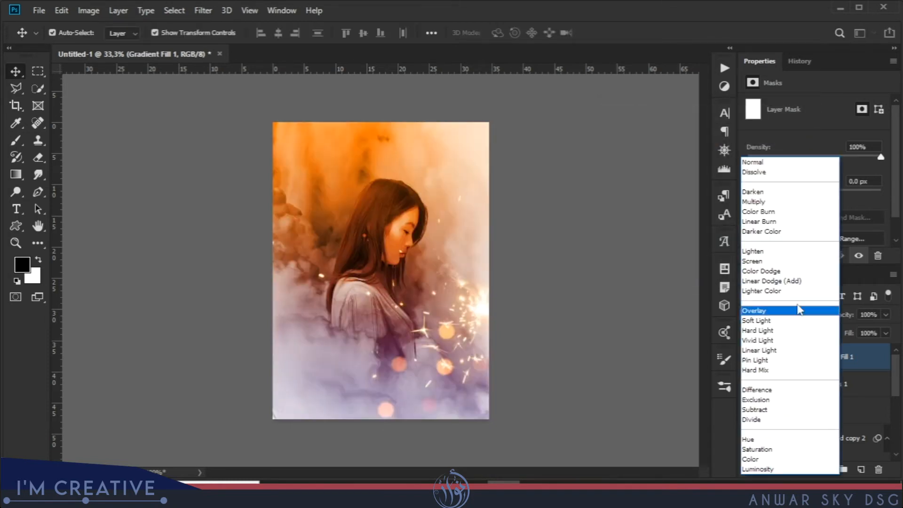
{"action": "left_click", "coordinate": [764, 260]}
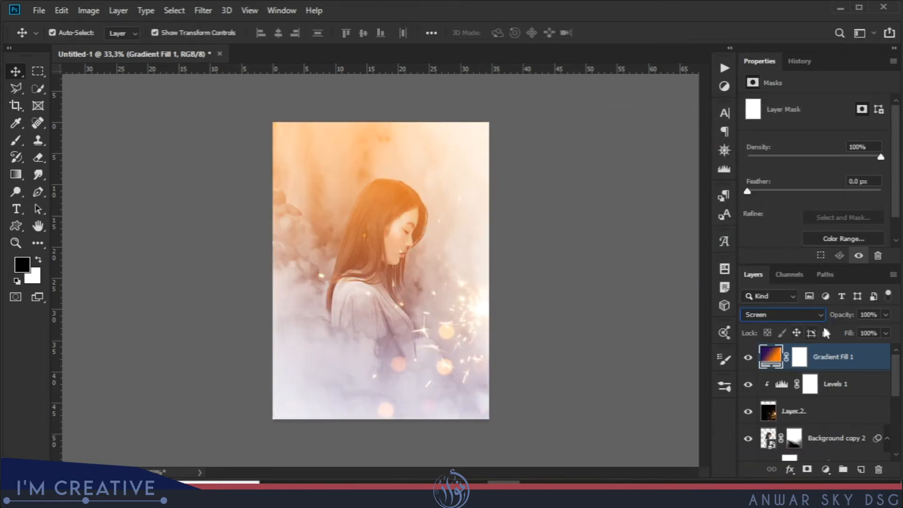
{"action": "left_click_drag", "start_coordinate": [848, 319], "coordinate": [831, 319]}
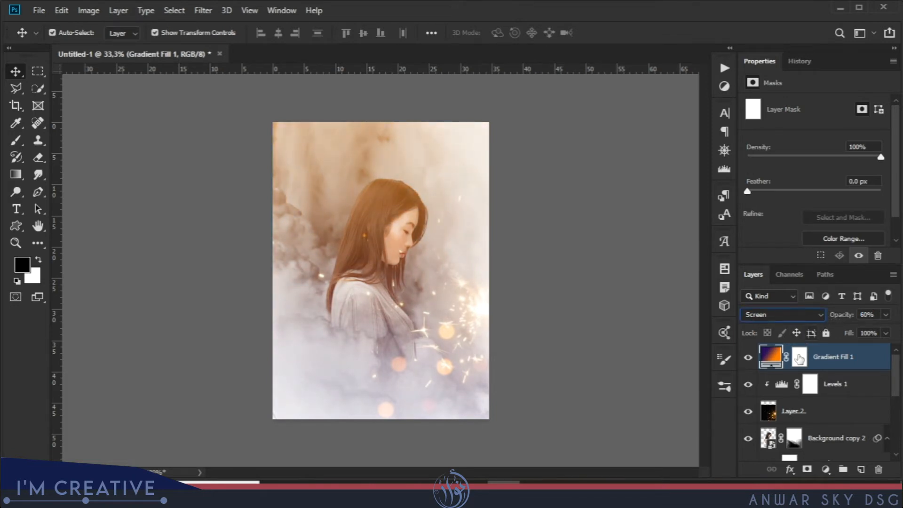
Stamp all visible layers onto a new top layer and apply the High Pass filter to it.
{"action": "left_click", "coordinate": [860, 468]}
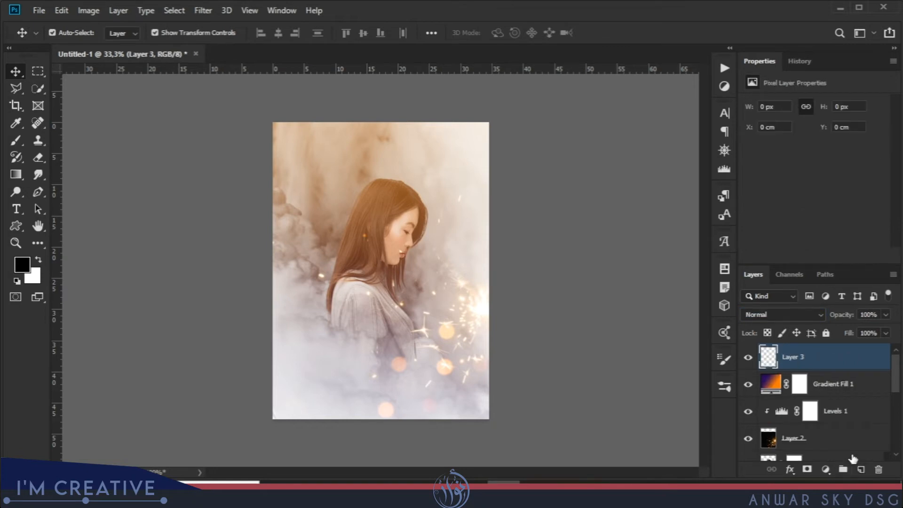
{"action": "key", "text": "ctrl+alt+shift+e"}
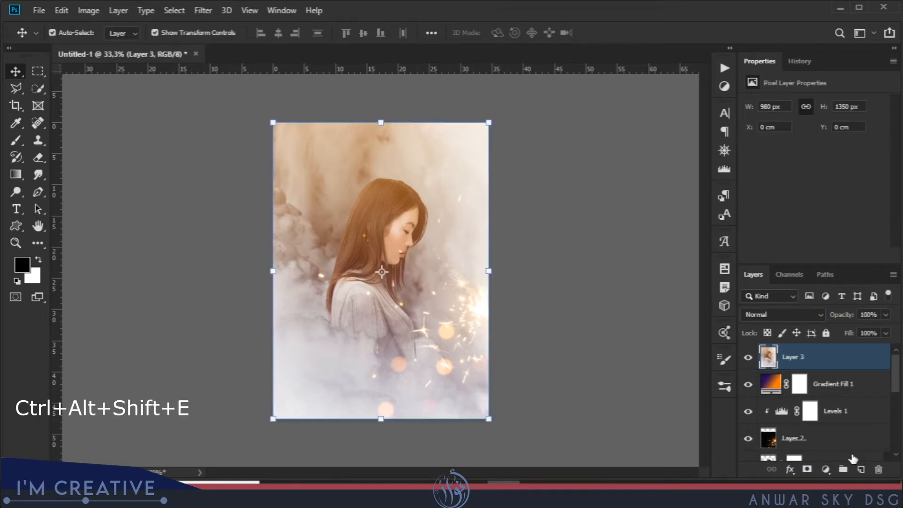
{"action": "key", "text": "ctrl+plus"}
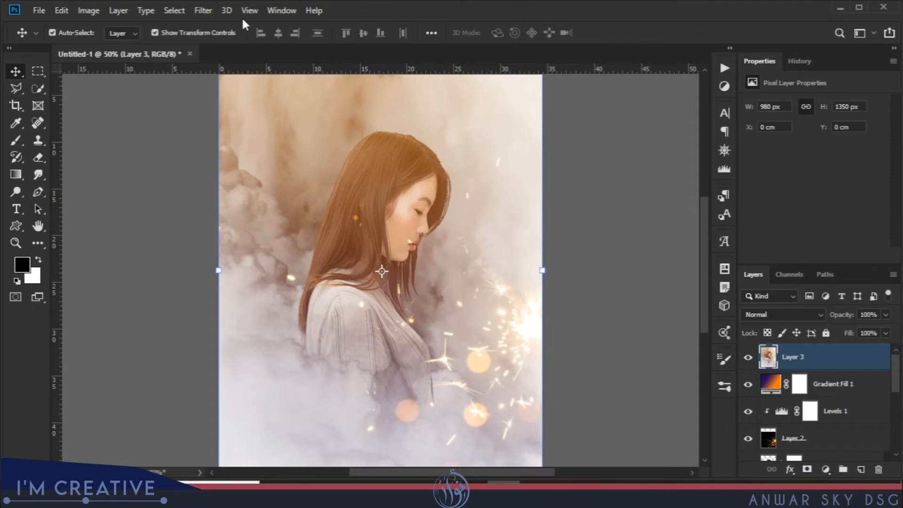
{"action": "left_click", "coordinate": [213, 13]}
{"action": "mouse_move", "coordinate": [301, 273]}
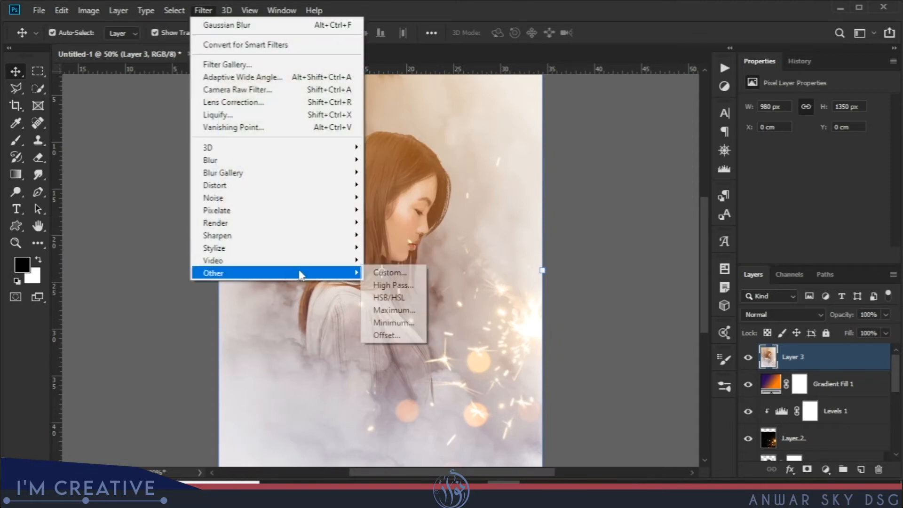
{"action": "left_click", "coordinate": [393, 285]}
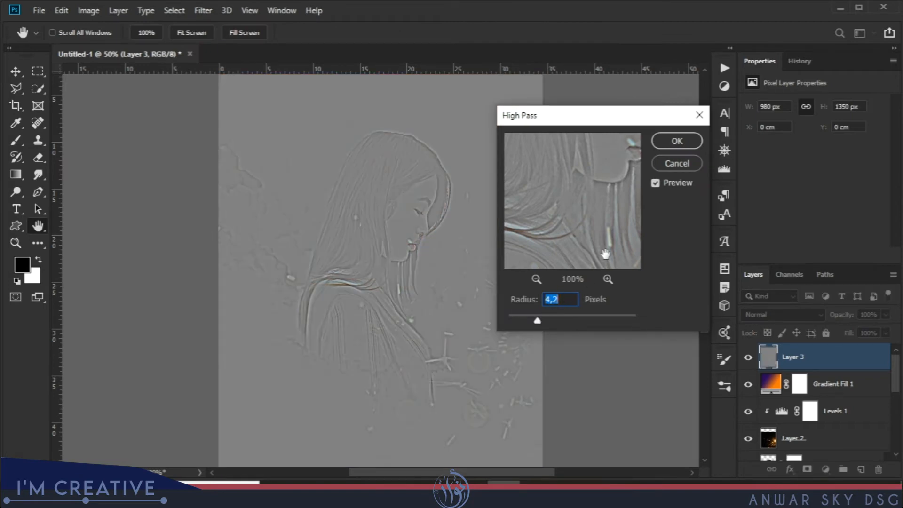
{"action": "left_click_drag", "start_coordinate": [538, 321], "coordinate": [539, 321]}
{"action": "left_click", "coordinate": [676, 140]}
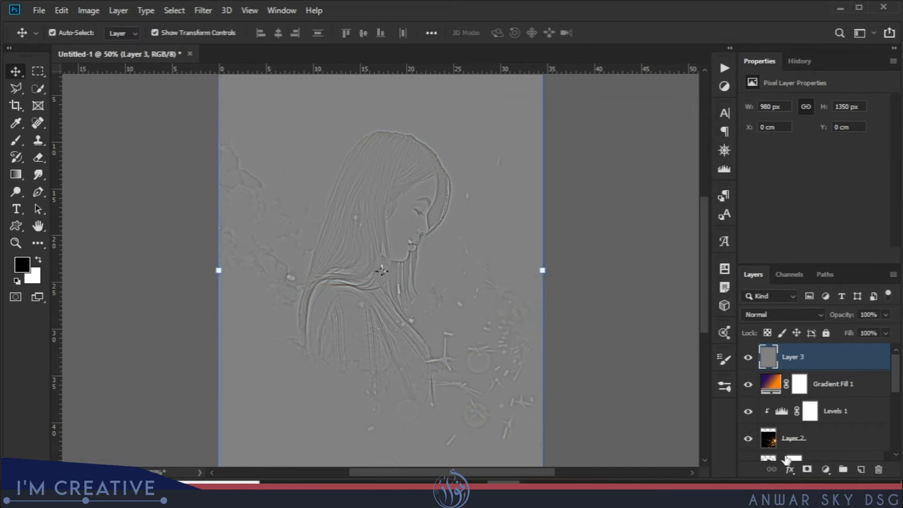
Add a layer mask to the High Pass layer and invert it to black.
{"action": "left_click", "coordinate": [807, 469]}
{"action": "left_click", "coordinate": [89, 9]}
{"action": "mouse_move", "coordinate": [164, 45]}
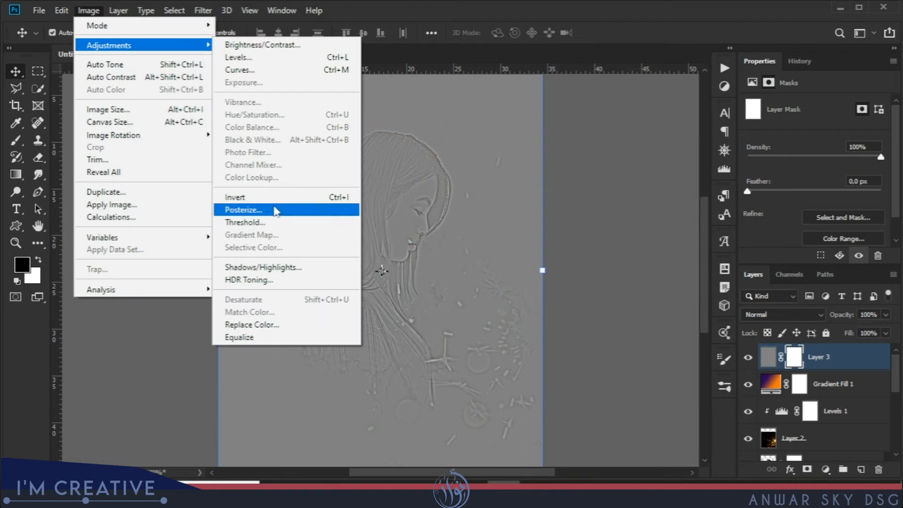
{"action": "left_click", "coordinate": [258, 197]}
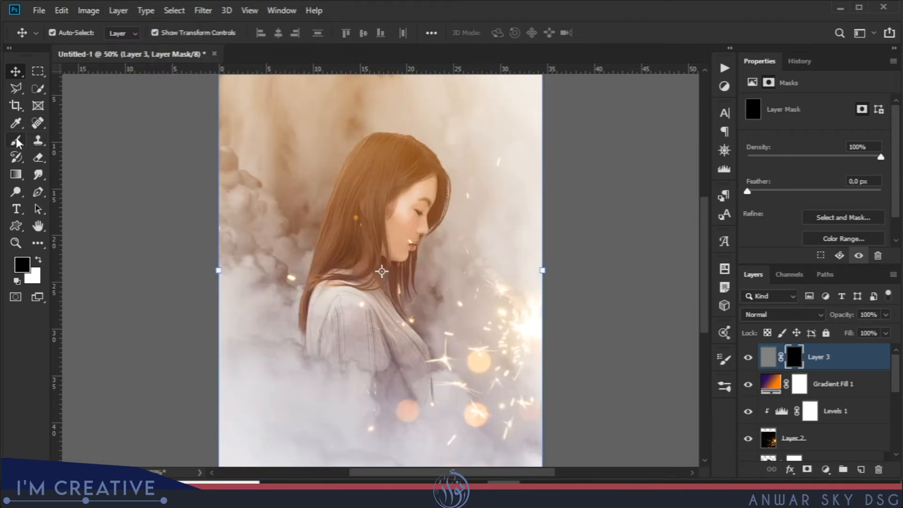
Paint the mask white over the woman's hair with the soft 202 px brush at 28% flow.
{"action": "left_click", "coordinate": [17, 140]}
{"action": "right_click", "coordinate": [418, 245]}
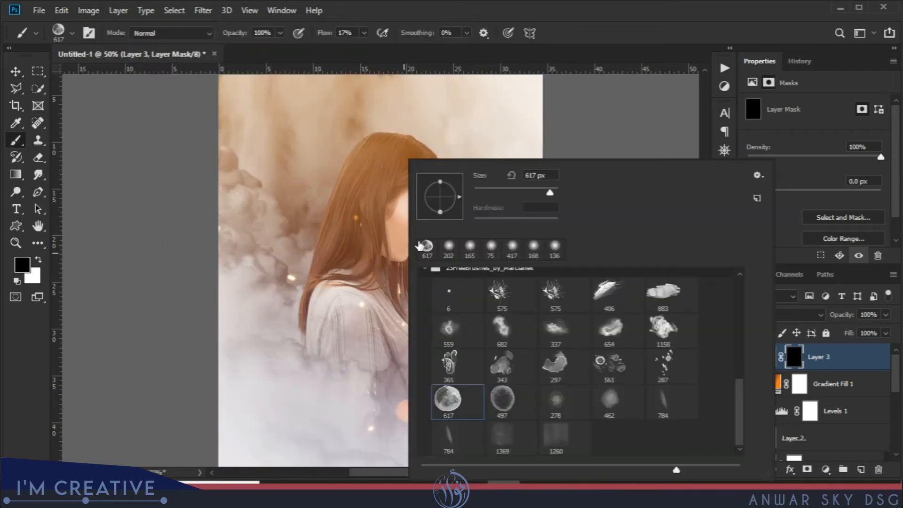
{"action": "left_click", "coordinate": [445, 249]}
{"action": "left_click_drag", "start_coordinate": [323, 33], "coordinate": [330, 33]}
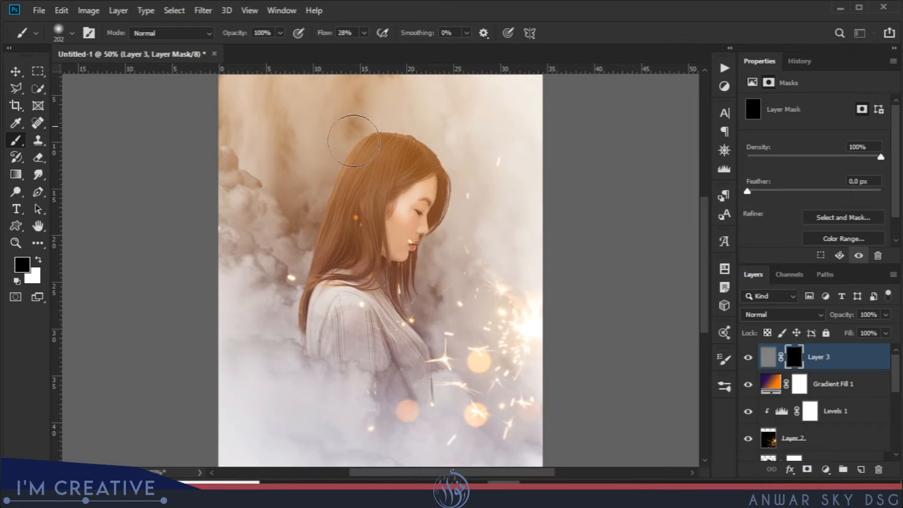
{"action": "key", "text": "x"}
{"action": "mouse_move", "coordinate": [359, 193]}
{"action": "left_mouse_down"}
{"action": "mouse_move", "coordinate": [343, 229]}
{"action": "mouse_move", "coordinate": [360, 232]}
{"action": "mouse_move", "coordinate": [350, 222]}
{"action": "mouse_move", "coordinate": [337, 259]}
{"action": "mouse_move", "coordinate": [370, 173]}
{"action": "mouse_move", "coordinate": [366, 155]}
{"action": "mouse_move", "coordinate": [396, 158]}
{"action": "mouse_move", "coordinate": [399, 167]}
{"action": "mouse_move", "coordinate": [360, 192]}
{"action": "mouse_move", "coordinate": [315, 257]}
{"action": "mouse_move", "coordinate": [307, 309]}
{"action": "mouse_move", "coordinate": [355, 261]}
{"action": "mouse_move", "coordinate": [414, 161]}
{"action": "mouse_move", "coordinate": [390, 142]}
{"action": "left_mouse_up"}
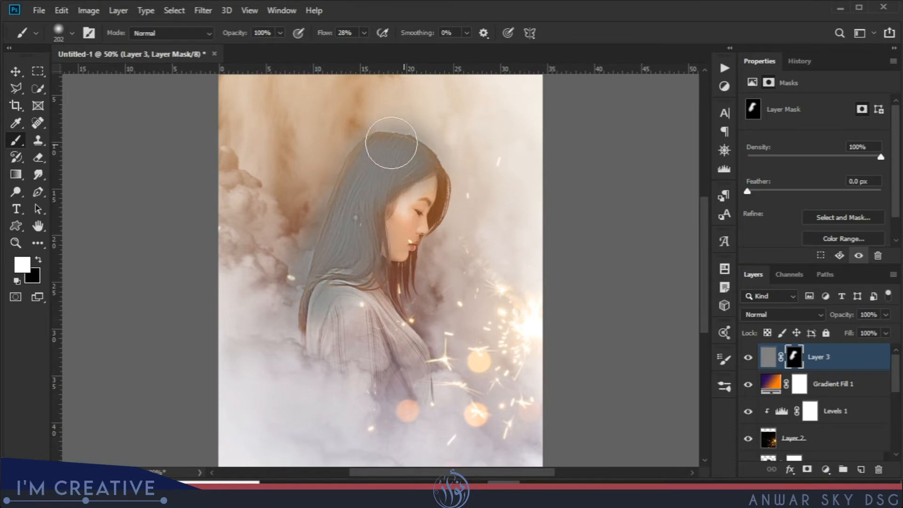
Set the High Pass layer's blend mode to Overlay and toggle its visibility to compare the sharpening.
{"action": "left_click", "coordinate": [759, 314]}
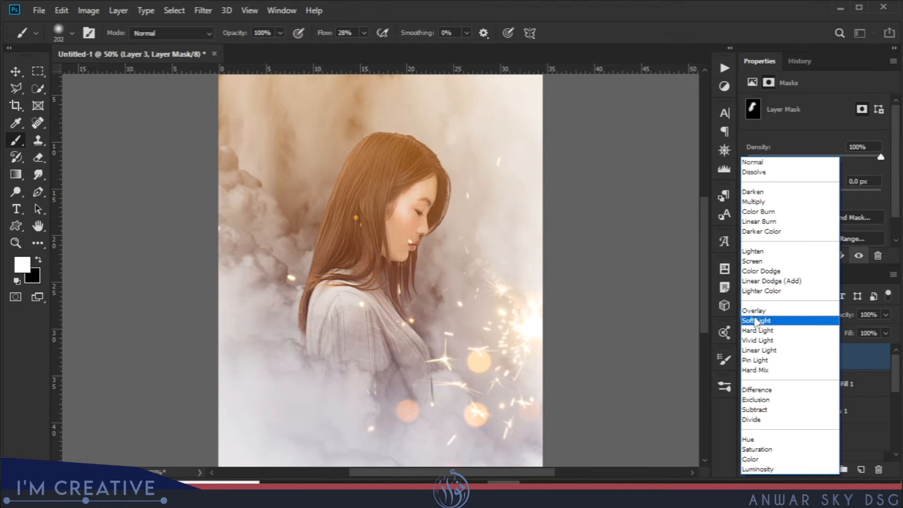
{"action": "left_click", "coordinate": [754, 310]}
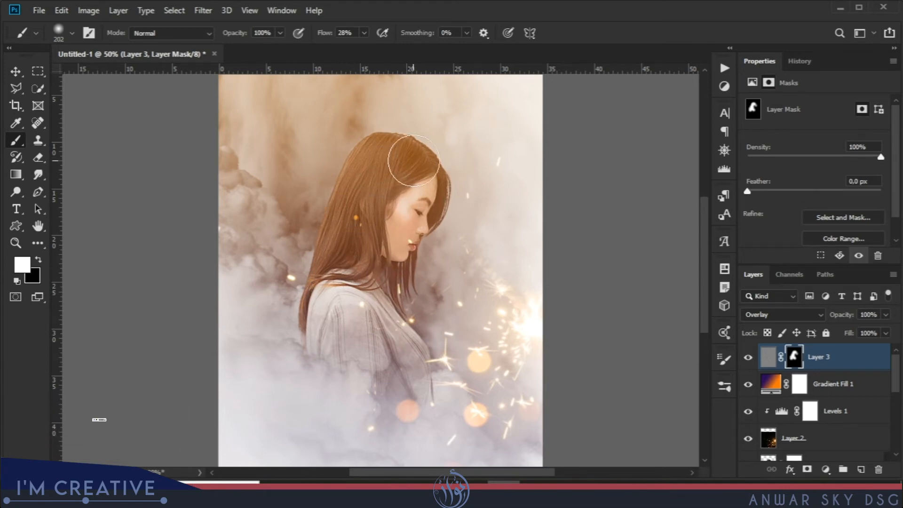
{"action": "left_click", "coordinate": [746, 359]}
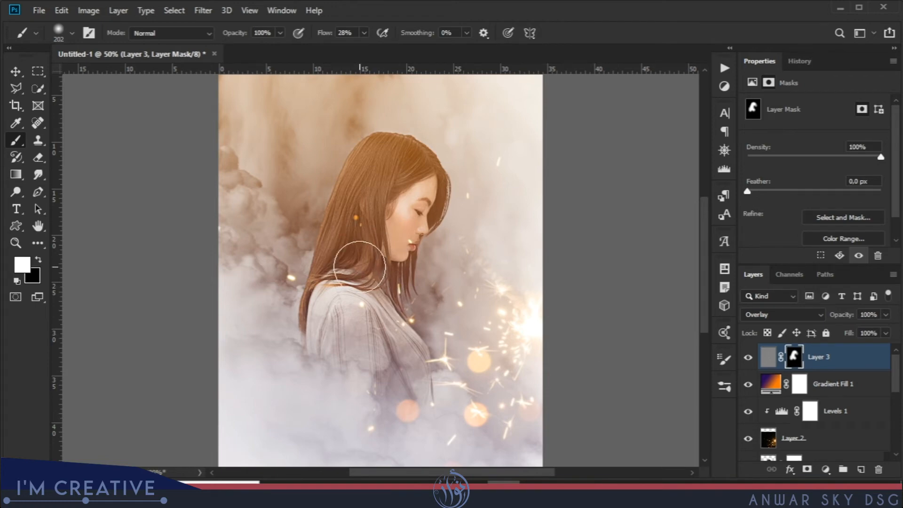
Add a gradient fill layer above the High Pass layer and set its gradient's starting colour stop to #702f08.
{"action": "key", "text": "ctrl+minus"}
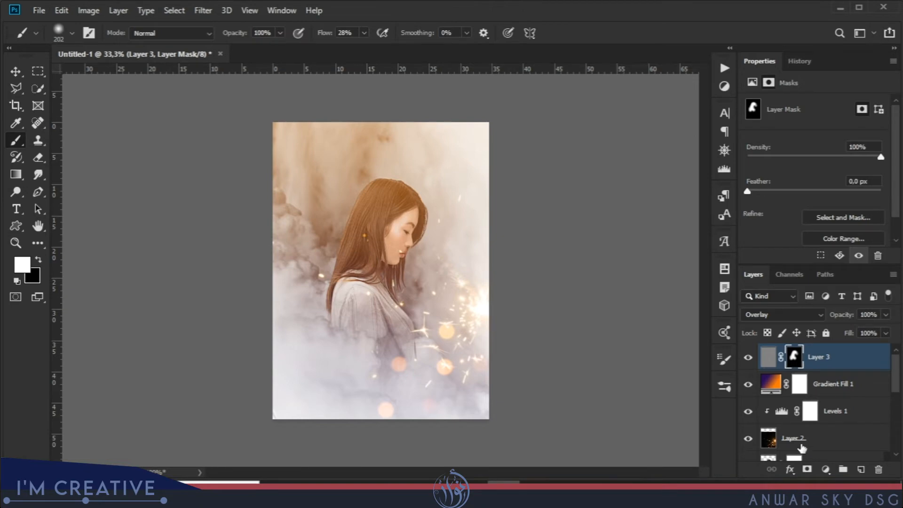
{"action": "left_click", "coordinate": [825, 469]}
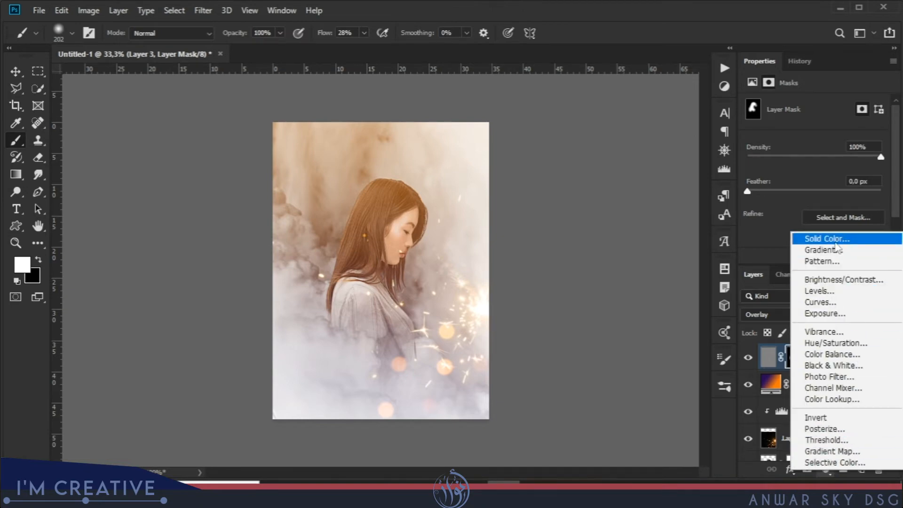
{"action": "left_click", "coordinate": [837, 248]}
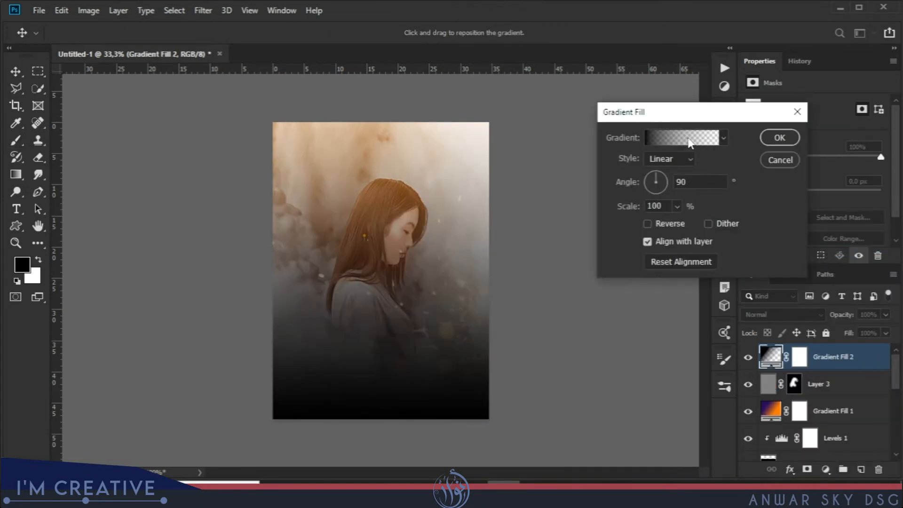
{"action": "left_click", "coordinate": [685, 141]}
{"action": "left_click", "coordinate": [588, 363]}
{"action": "left_click", "coordinate": [649, 417]}
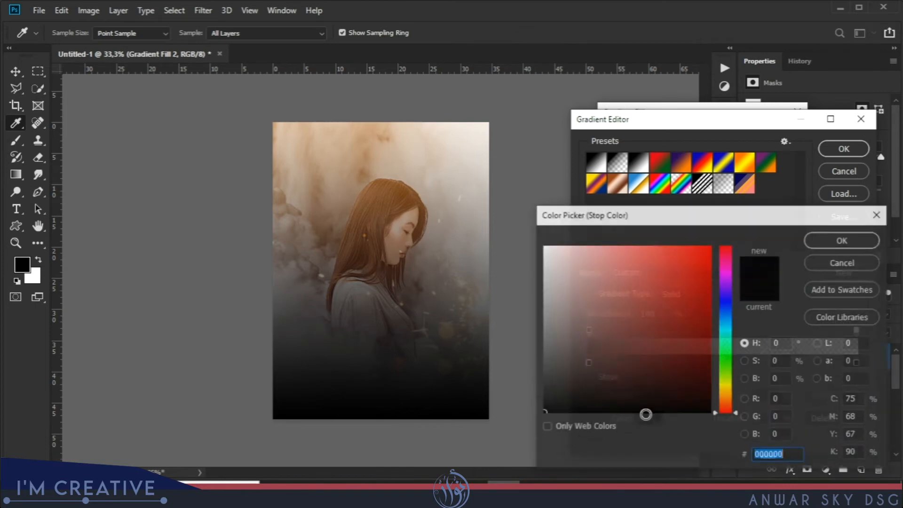
{"action": "left_click", "coordinate": [790, 455]}
{"action": "double_click", "coordinate": [789, 455]}
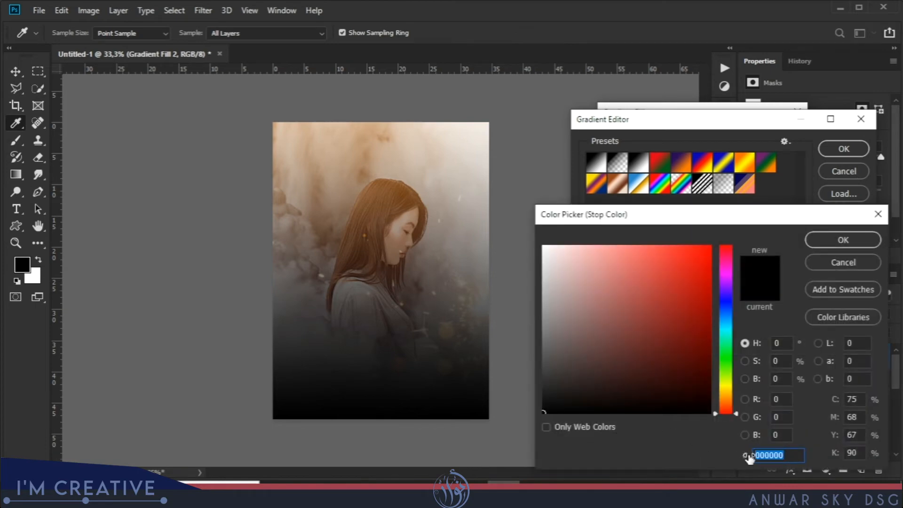
{"action": "type", "text": "70"}
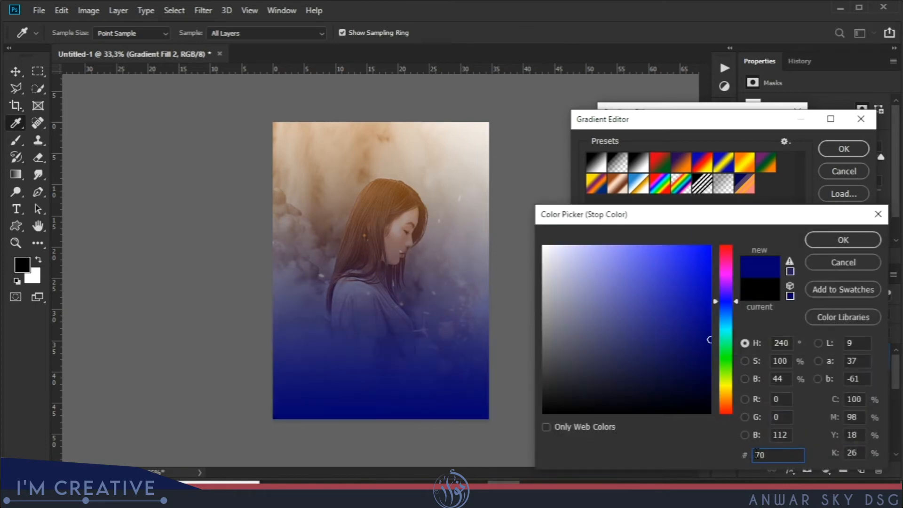
{"action": "type", "text": "2f"}
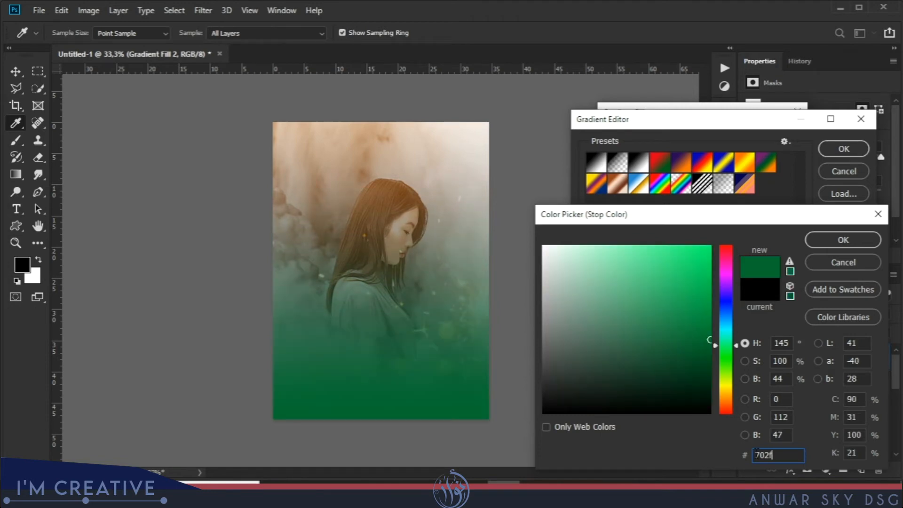
{"action": "type", "text": "0"}
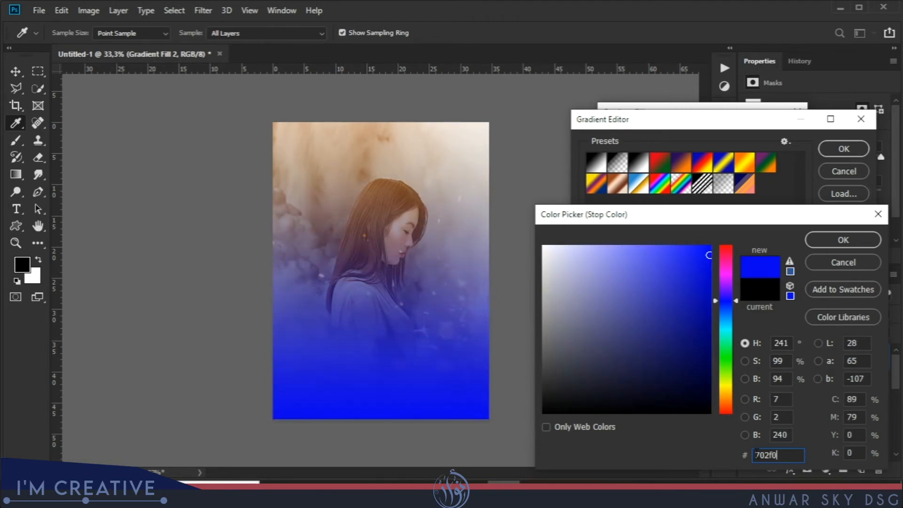
{"action": "type", "text": "8"}
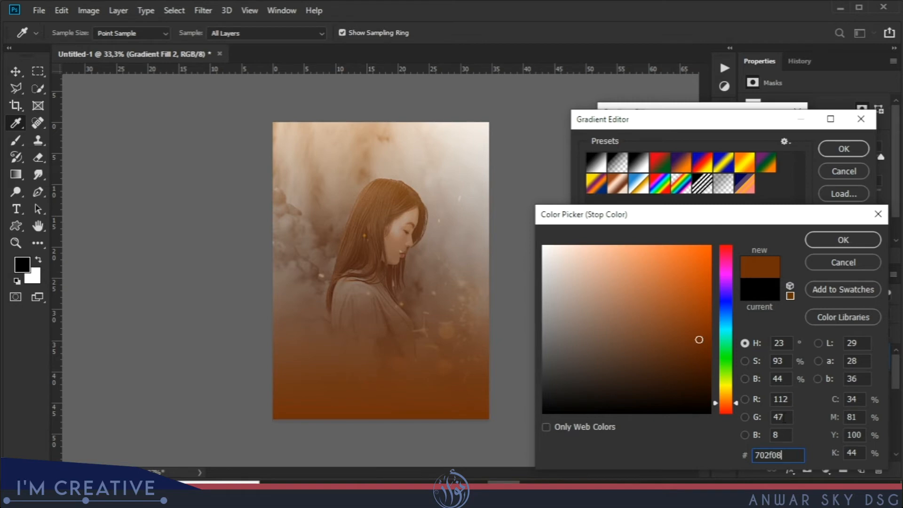
Copy the hex code 702f08 to the gradient's end colour stop, place that stop at 99%, and accept the gradient.
{"action": "double_click", "coordinate": [788, 455]}
{"action": "right_click", "coordinate": [769, 456]}
{"action": "left_click", "coordinate": [761, 318]}
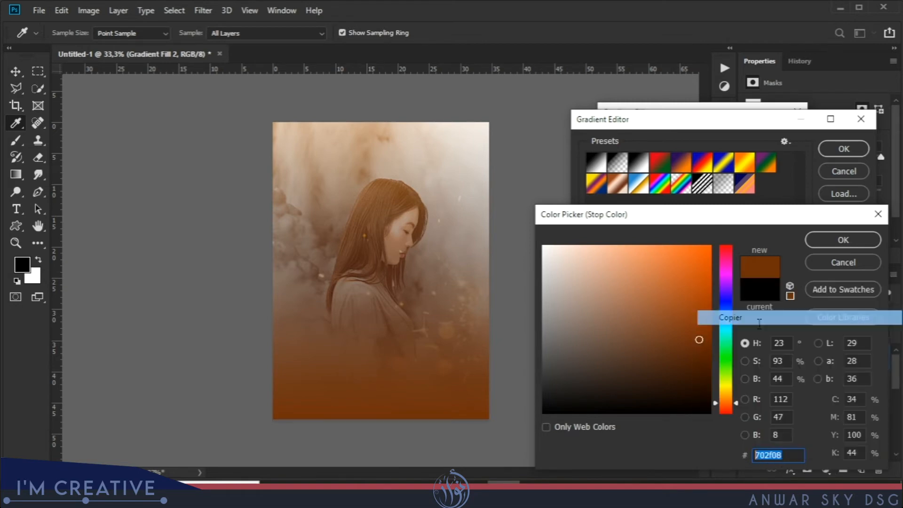
{"action": "left_click", "coordinate": [842, 239]}
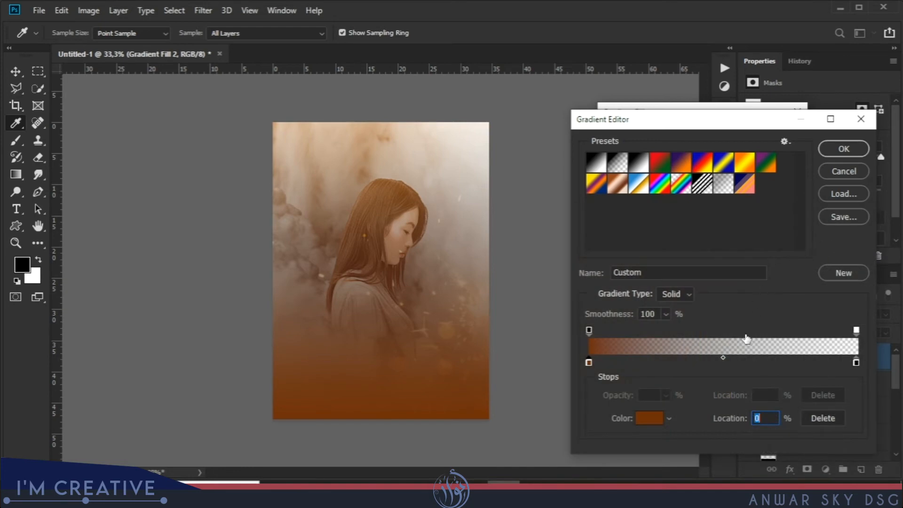
{"action": "left_click_drag", "start_coordinate": [855, 362], "coordinate": [854, 363]}
{"action": "left_click", "coordinate": [648, 418]}
{"action": "right_click", "coordinate": [773, 455]}
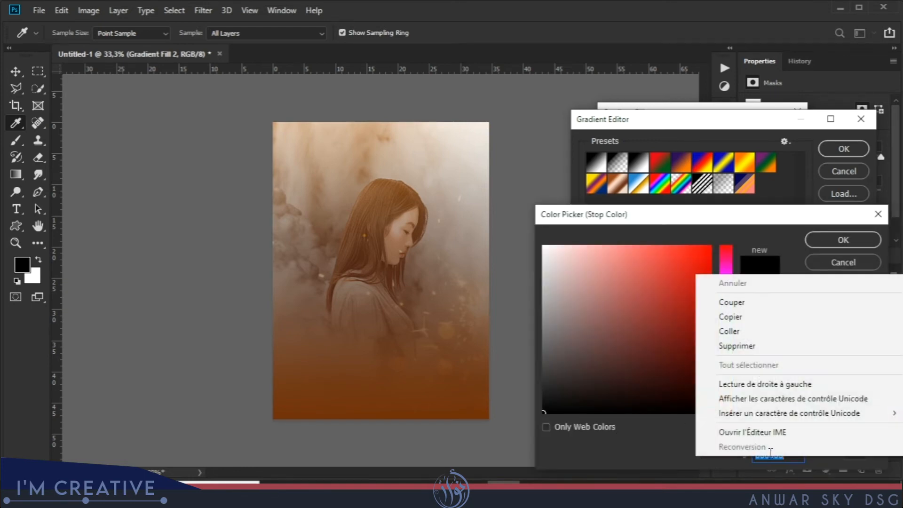
{"action": "left_click", "coordinate": [740, 329]}
{"action": "left_click", "coordinate": [841, 240]}
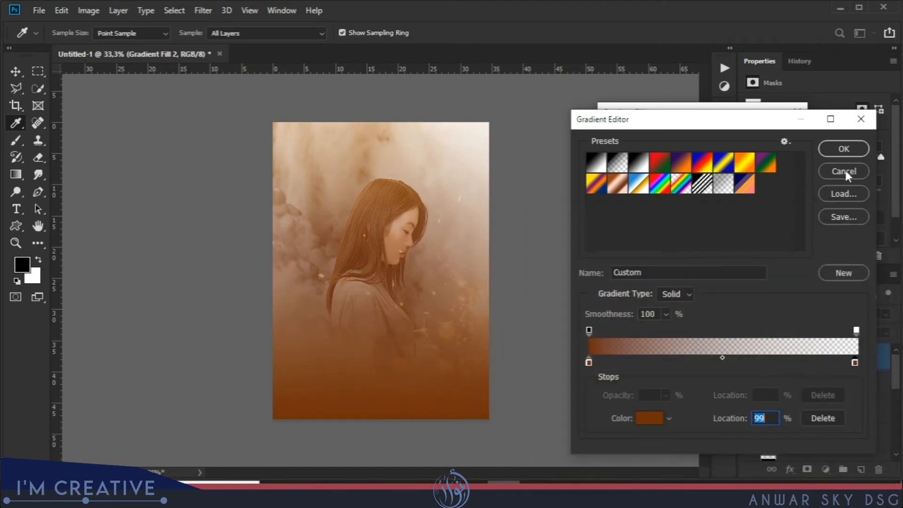
{"action": "left_click_drag", "start_coordinate": [793, 127], "coordinate": [651, 170]}
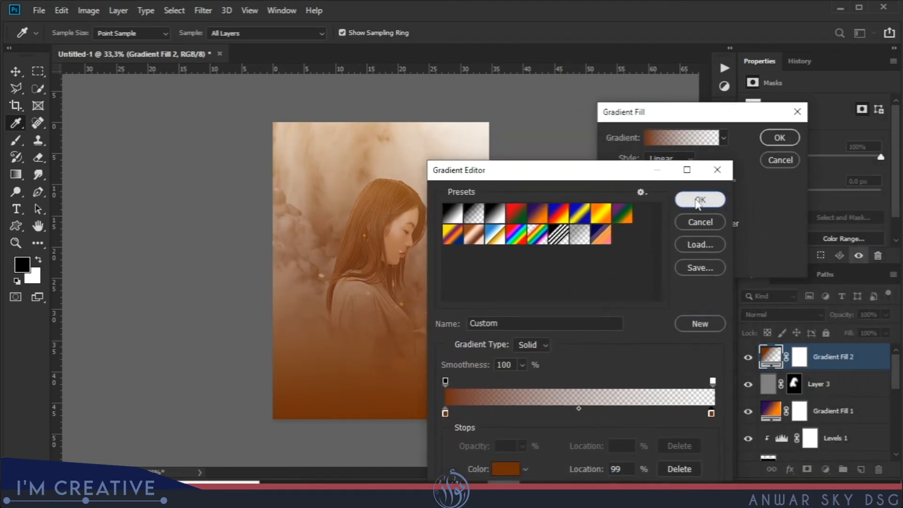
{"action": "left_click", "coordinate": [700, 198]}
Set the gradient fill's style to Radial and move its centre beside the woman, just in front of her chin and chest.
{"action": "left_click", "coordinate": [691, 159]}
{"action": "left_click", "coordinate": [675, 182]}
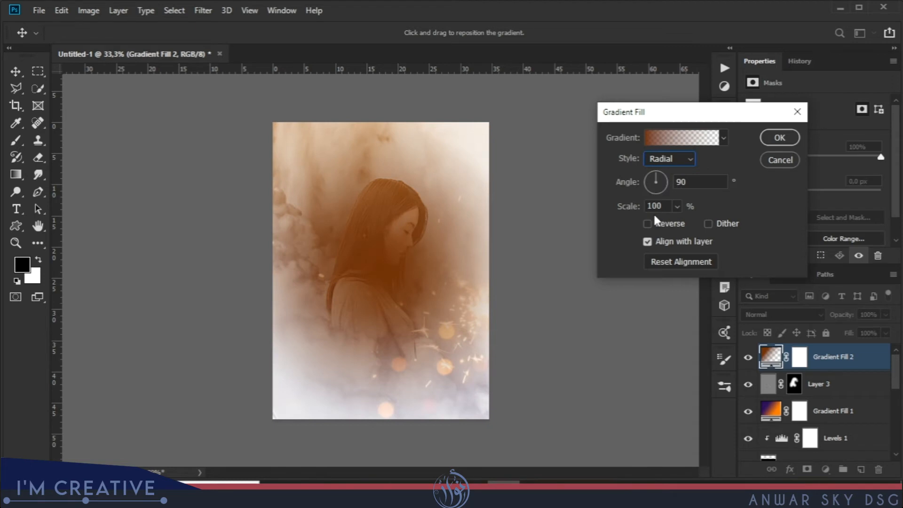
{"action": "left_click_drag", "start_coordinate": [389, 267], "coordinate": [432, 279]}
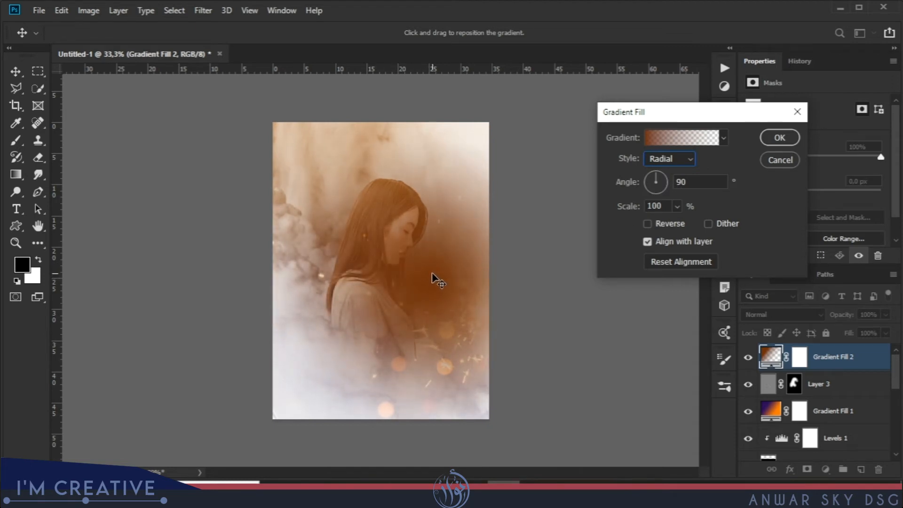
{"action": "left_click", "coordinate": [779, 137]}
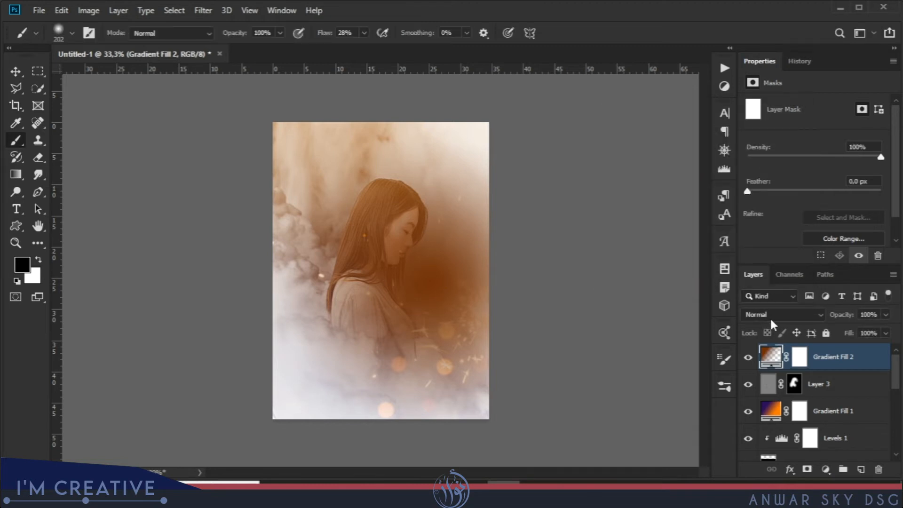
Set the new gradient fill layer's blend mode to Linear Dodge (Add) and check its fill settings against the enlarged image.
{"action": "left_click", "coordinate": [769, 315]}
{"action": "left_click", "coordinate": [782, 281]}
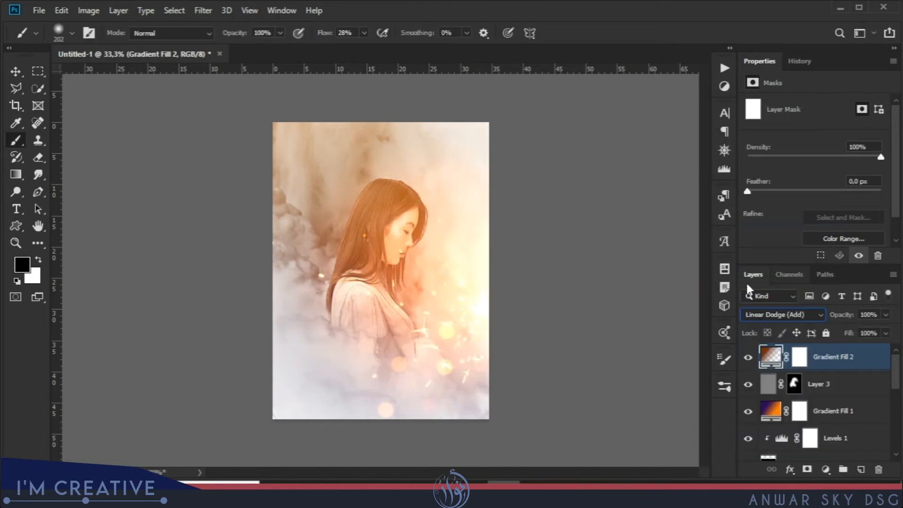
{"action": "double_click", "coordinate": [770, 356]}
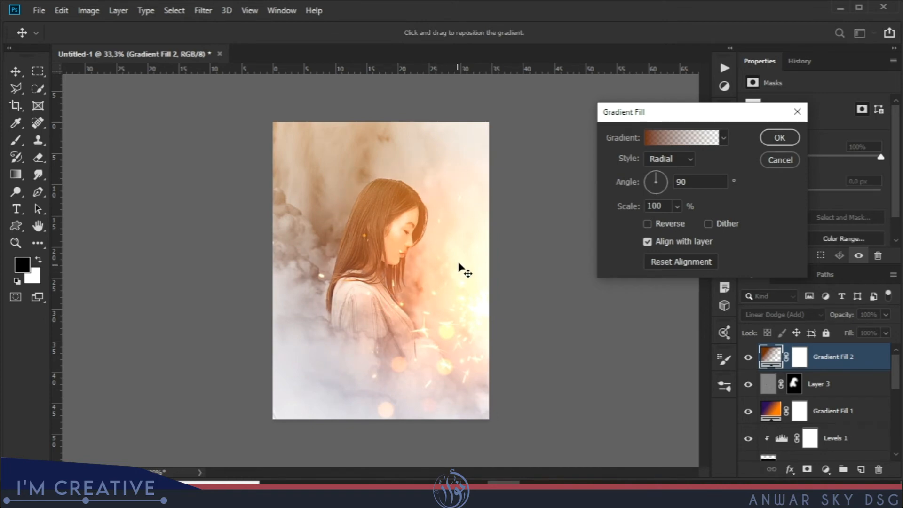
{"action": "key", "text": "ctrl+plus"}
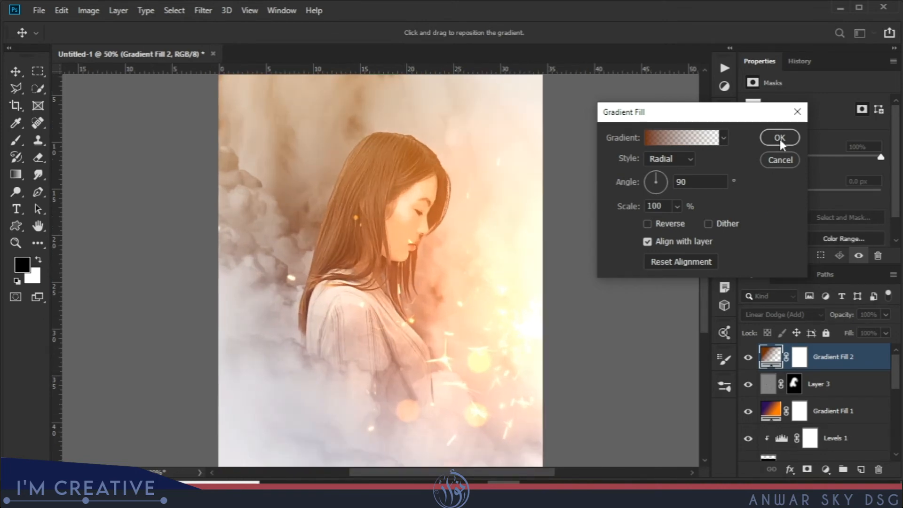
{"action": "left_click", "coordinate": [779, 138]}
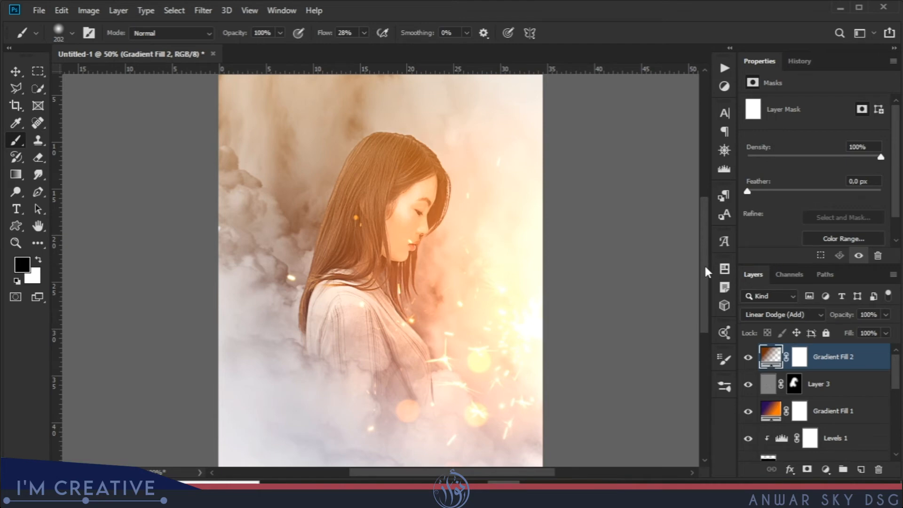
Add a Vibrance adjustment layer on top with Vibrance at -100 and Saturation at +41.
{"action": "left_click", "coordinate": [827, 470]}
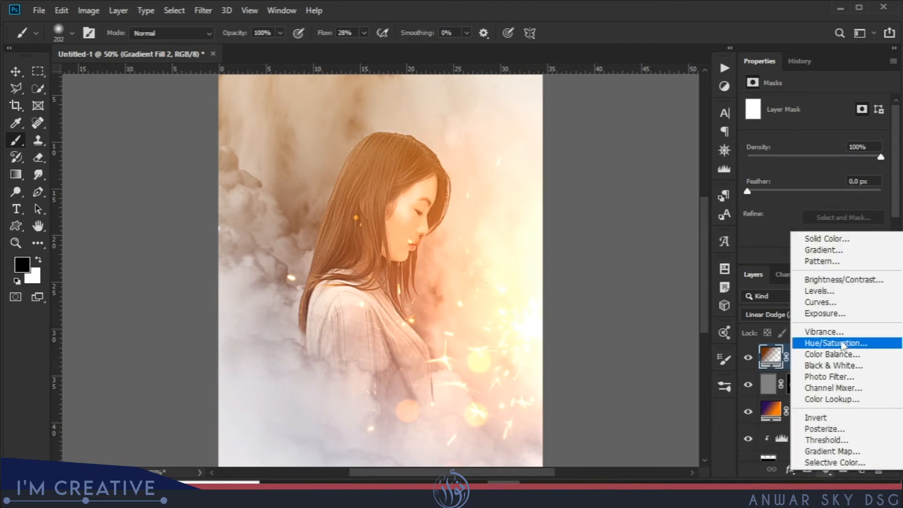
{"action": "left_click", "coordinate": [828, 330]}
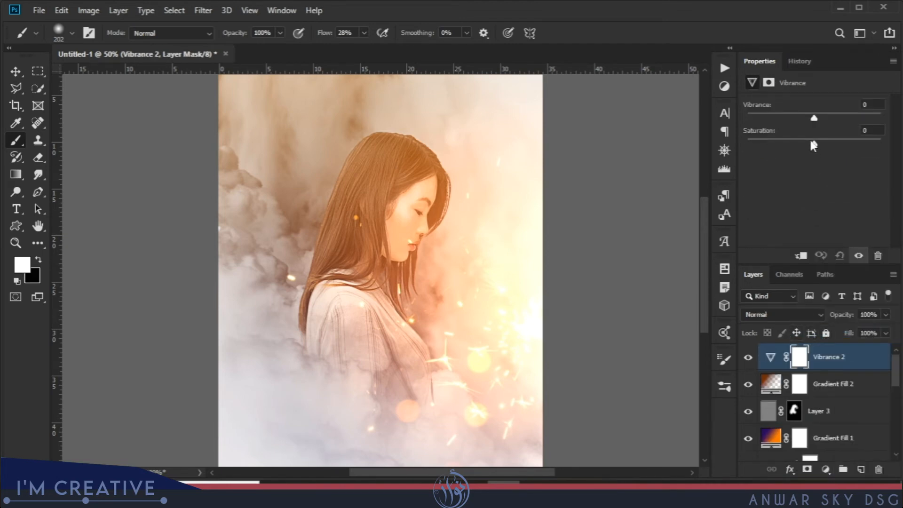
{"action": "left_click_drag", "start_coordinate": [813, 118], "coordinate": [736, 116]}
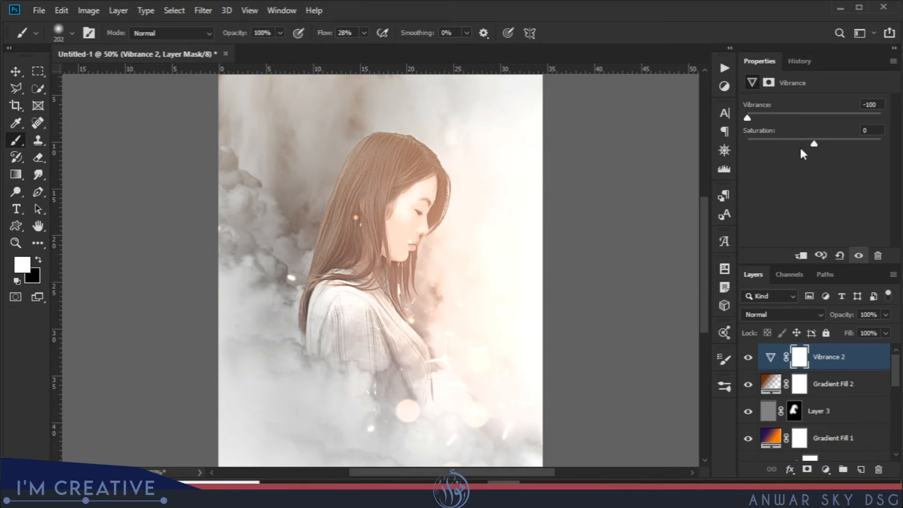
{"action": "left_click_drag", "start_coordinate": [814, 144], "coordinate": [827, 144]}
Paint the Vibrance mask black over the woman and the glowing sparks, using a soft 322 px brush at 100% flow.
{"action": "key", "text": "ctrl+minus"}
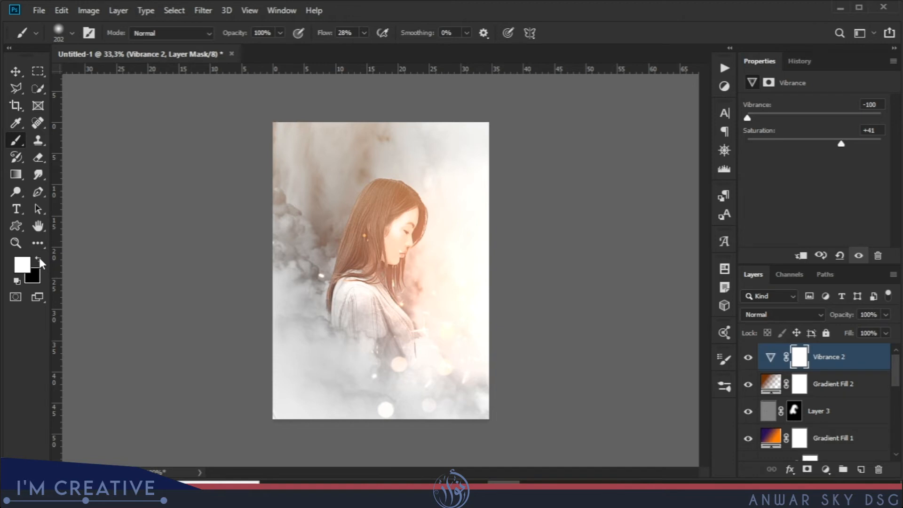
{"action": "key", "text": "x"}
{"action": "left_click_drag", "start_coordinate": [324, 33], "coordinate": [417, 36]}
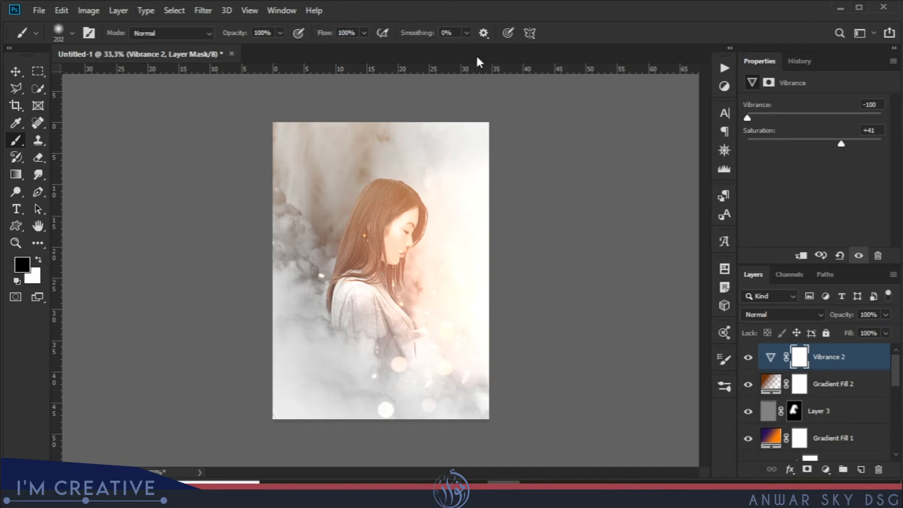
{"action": "mouse_move", "coordinate": [420, 211]}
{"action": "left_mouse_down"}
{"action": "mouse_move", "coordinate": [393, 252]}
{"action": "mouse_move", "coordinate": [438, 219]}
{"action": "mouse_move", "coordinate": [447, 199]}
{"action": "left_mouse_up"}
{"action": "right_click", "coordinate": [417, 246]}
{"action": "left_click_drag", "start_coordinate": [550, 191], "coordinate": [555, 194]}
{"action": "mouse_move", "coordinate": [400, 273]}
{"action": "left_mouse_down"}
{"action": "mouse_move", "coordinate": [381, 284]}
{"action": "mouse_move", "coordinate": [415, 318]}
{"action": "mouse_move", "coordinate": [473, 301]}
{"action": "mouse_move", "coordinate": [469, 195]}
{"action": "mouse_move", "coordinate": [441, 220]}
{"action": "mouse_move", "coordinate": [435, 307]}
{"action": "mouse_move", "coordinate": [477, 359]}
{"action": "mouse_move", "coordinate": [435, 395]}
{"action": "mouse_move", "coordinate": [392, 322]}
{"action": "mouse_move", "coordinate": [371, 353]}
{"action": "mouse_move", "coordinate": [413, 415]}
{"action": "mouse_move", "coordinate": [402, 220]}
{"action": "mouse_move", "coordinate": [389, 300]}
{"action": "left_mouse_up"}
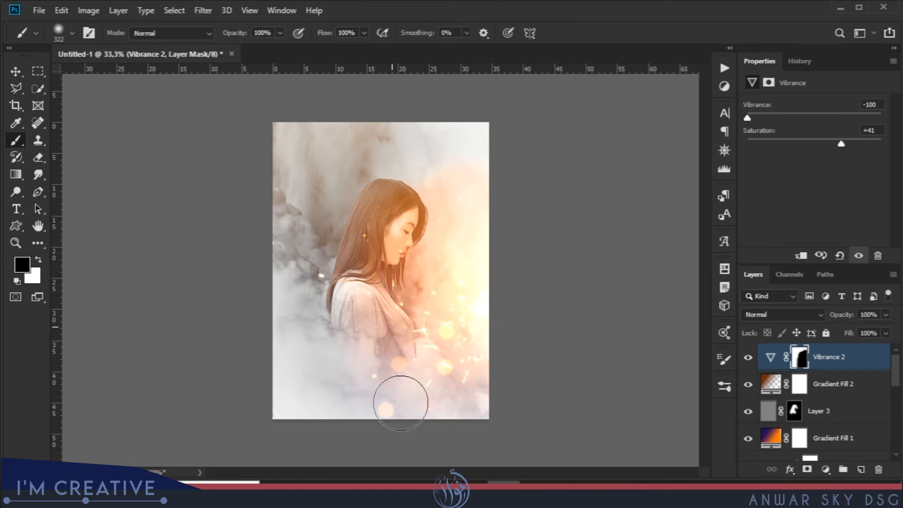
Lower the brush flow to 24% and soften the Vibrance mask's edges around the woman and the glow.
{"action": "left_click_drag", "start_coordinate": [325, 33], "coordinate": [302, 44]}
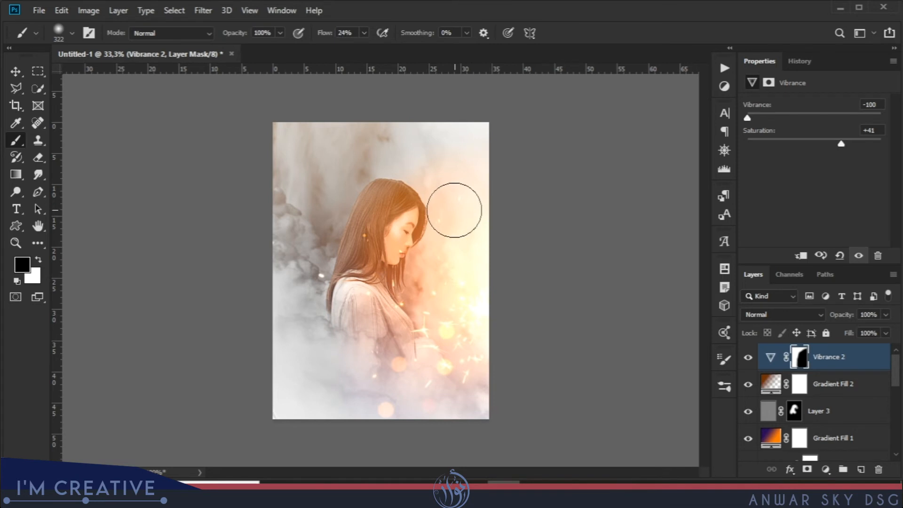
{"action": "mouse_move", "coordinate": [397, 359]}
{"action": "left_mouse_down"}
{"action": "mouse_move", "coordinate": [359, 361]}
{"action": "mouse_move", "coordinate": [370, 325]}
{"action": "left_mouse_up"}
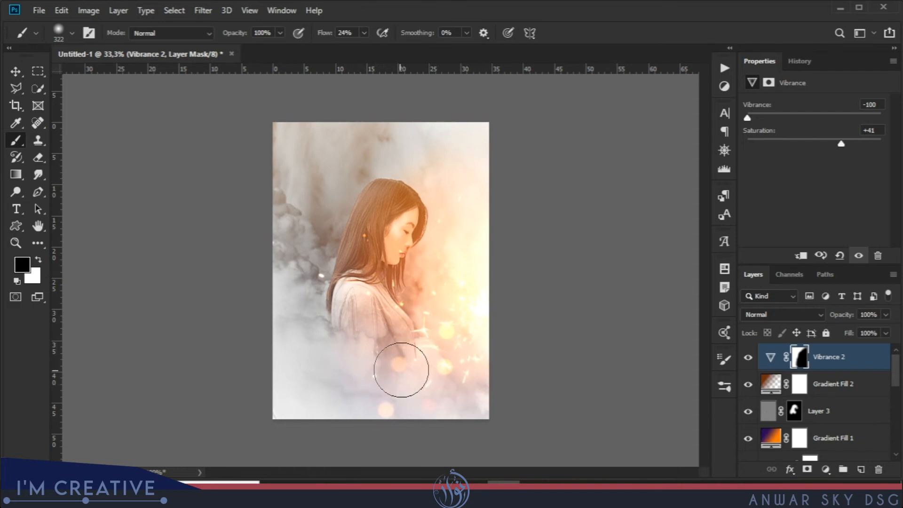
{"action": "key", "text": "ctrl+plus"}
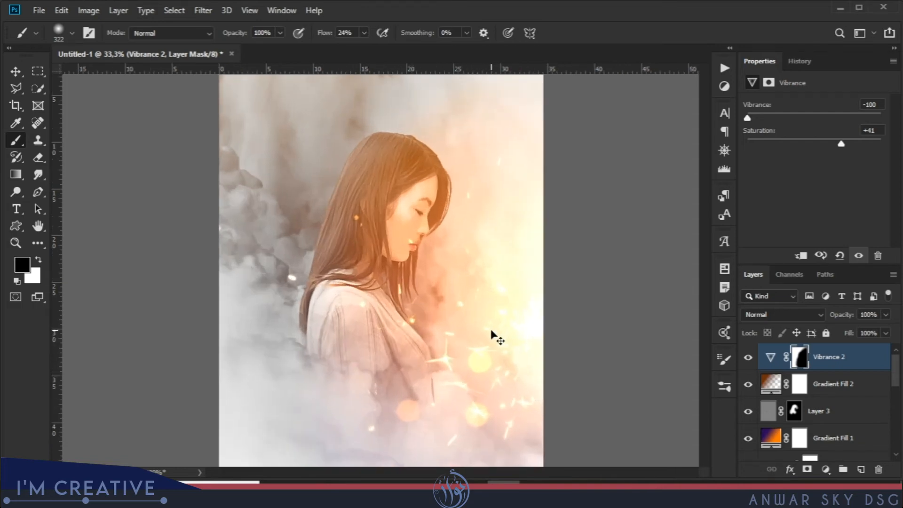
{"action": "key", "text": "ctrl+minus"}
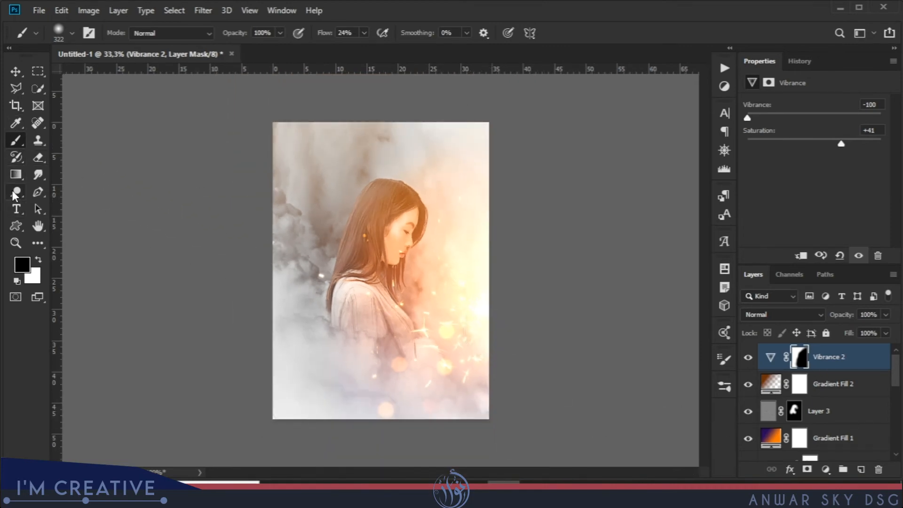
Add the centred black title "SAD WOMAN" in 224 pt Apalu above the woman's head.
{"action": "left_click", "coordinate": [17, 210]}
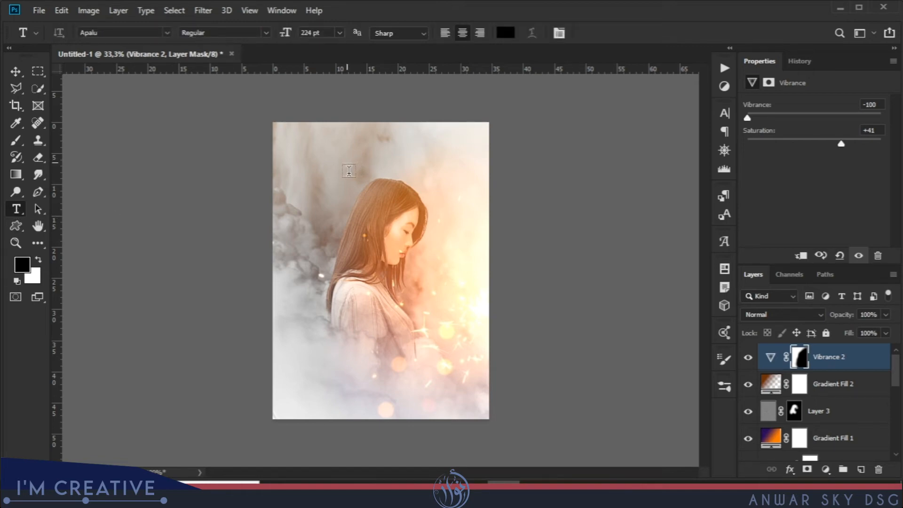
{"action": "left_click", "coordinate": [352, 162]}
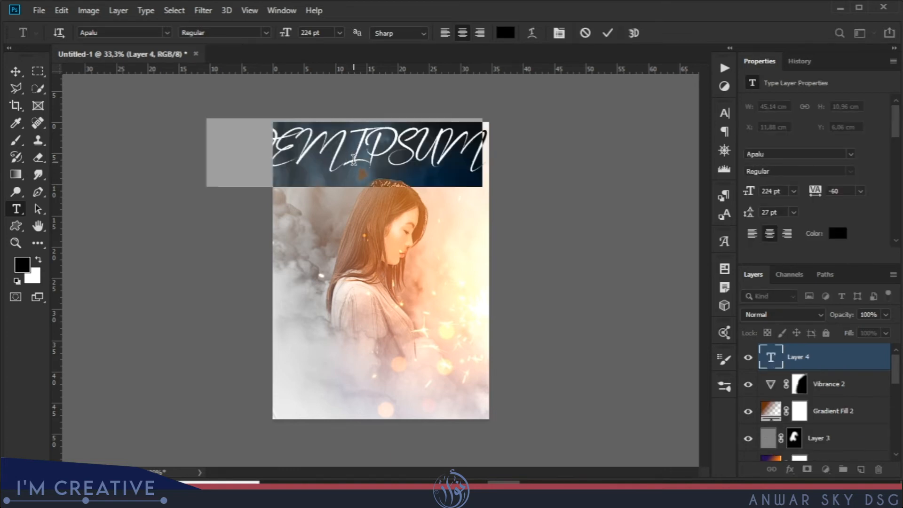
{"action": "type", "text": "SADWOA"}
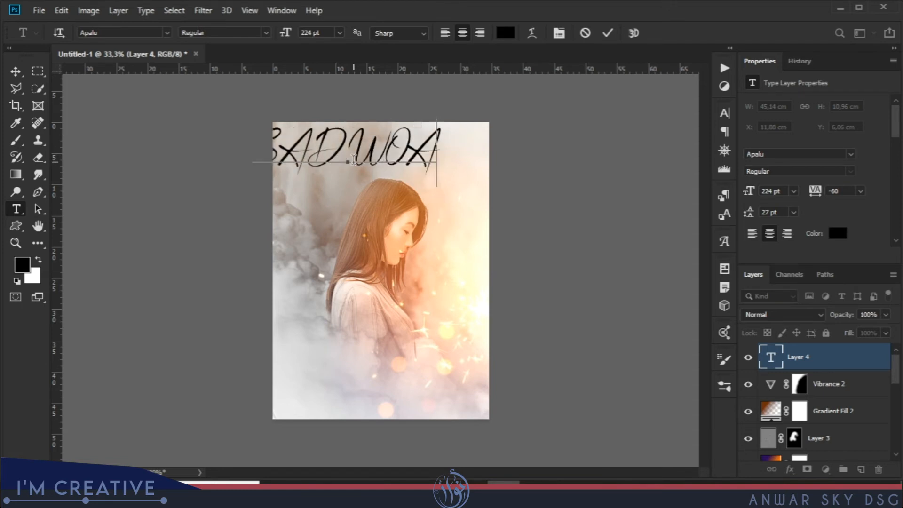
{"action": "key", "text": "BackSpace"}
{"action": "type", "text": "MAN"}
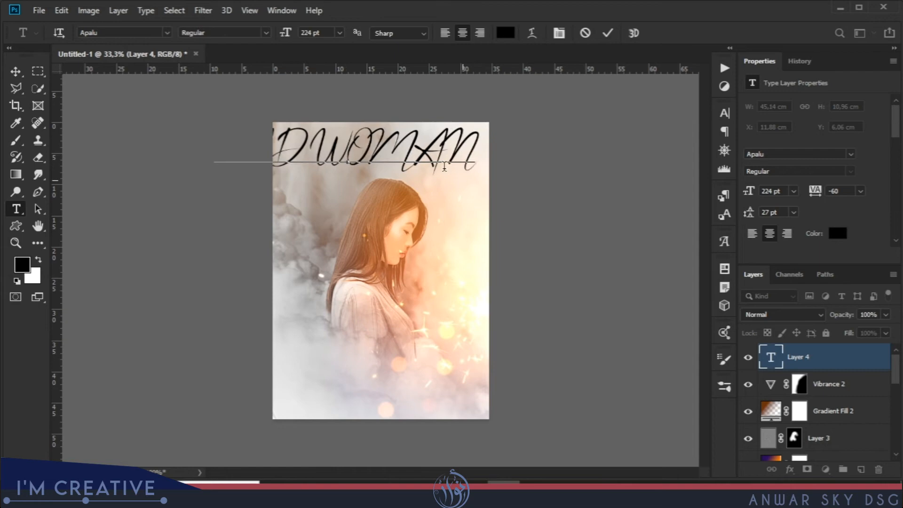
Turn off All Caps for the title except the initials S and W, and centre the title above the woman's head.
{"action": "key", "text": "ctrl+a"}
{"action": "left_click", "coordinate": [559, 34]}
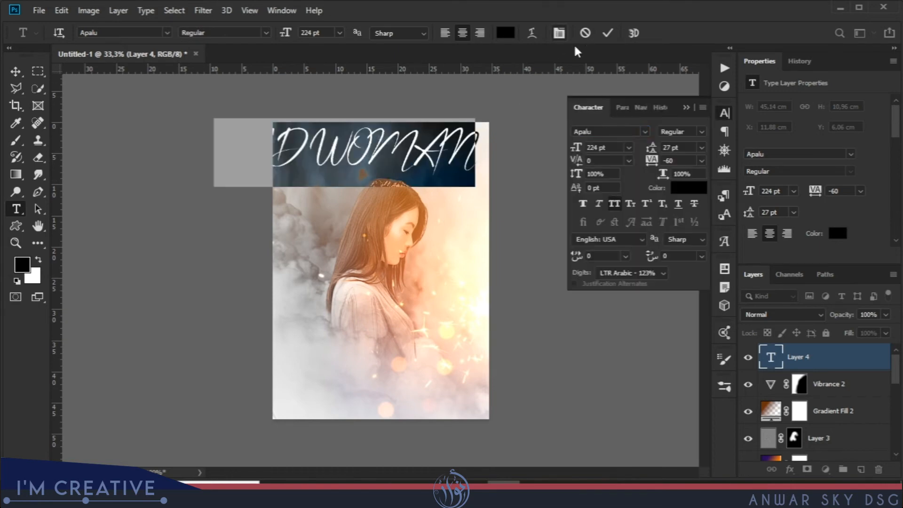
{"action": "left_click", "coordinate": [644, 131]}
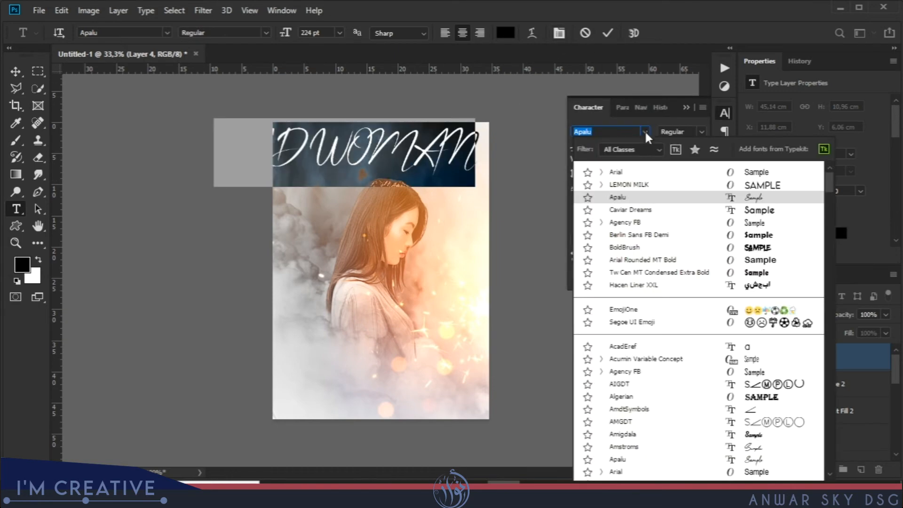
{"action": "left_click", "coordinate": [651, 203]}
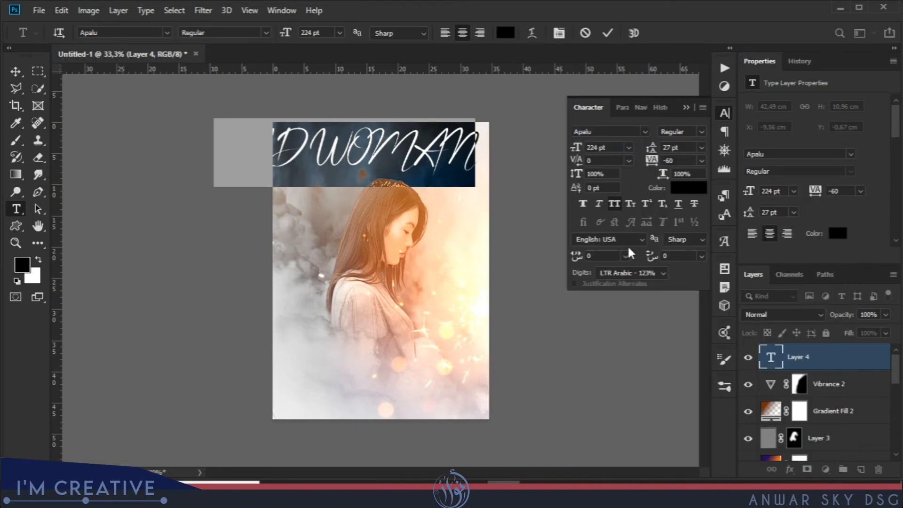
{"action": "left_click", "coordinate": [614, 204]}
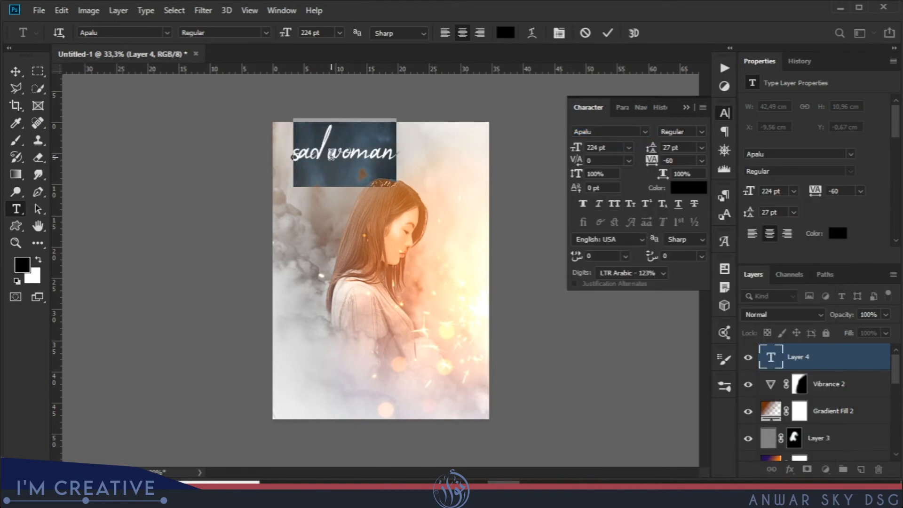
{"action": "left_click_drag", "start_coordinate": [330, 155], "coordinate": [341, 156]}
{"action": "left_click", "coordinate": [615, 205]}
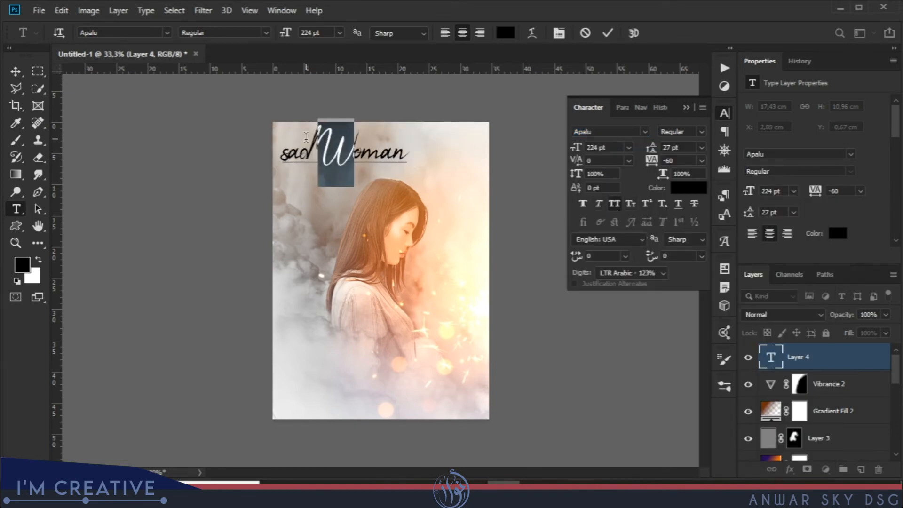
{"action": "left_click_drag", "start_coordinate": [281, 154], "coordinate": [292, 156]}
{"action": "left_click", "coordinate": [615, 204]}
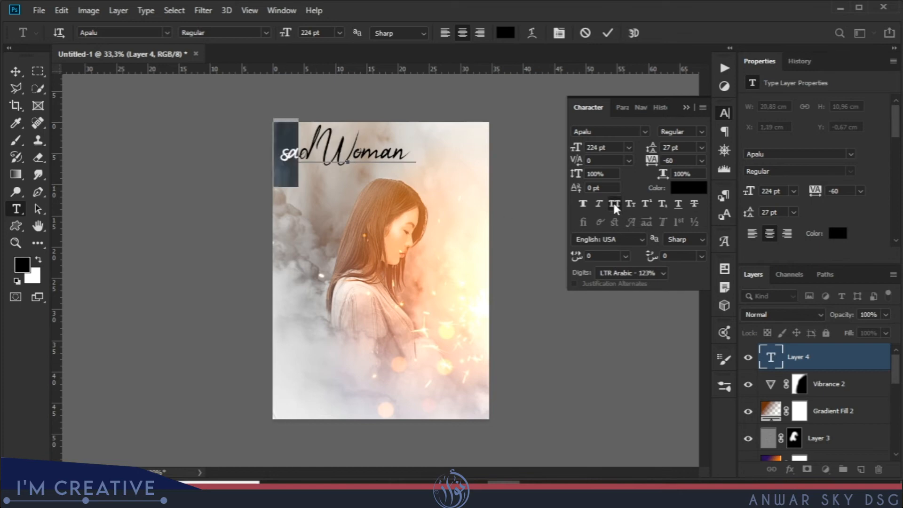
{"action": "left_click", "coordinate": [16, 71]}
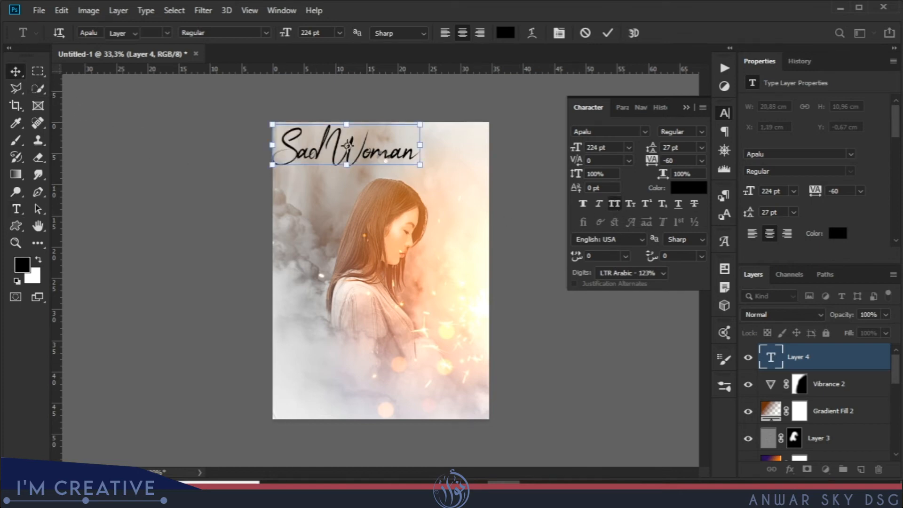
{"action": "left_click_drag", "start_coordinate": [376, 156], "coordinate": [408, 161]}
Colour the word "Woman" in the title dark purple, 5c2259.
{"action": "double_click", "coordinate": [771, 361]}
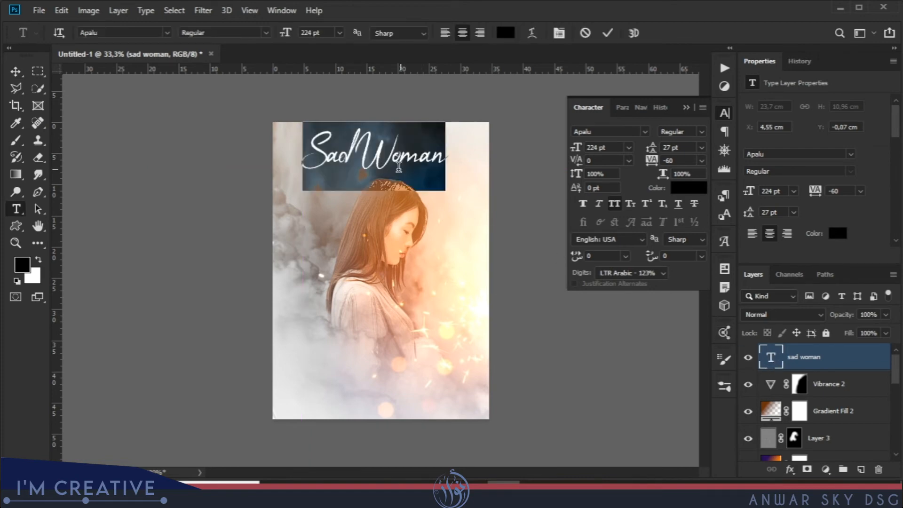
{"action": "left_click_drag", "start_coordinate": [357, 153], "coordinate": [446, 153]}
{"action": "left_click", "coordinate": [689, 188]}
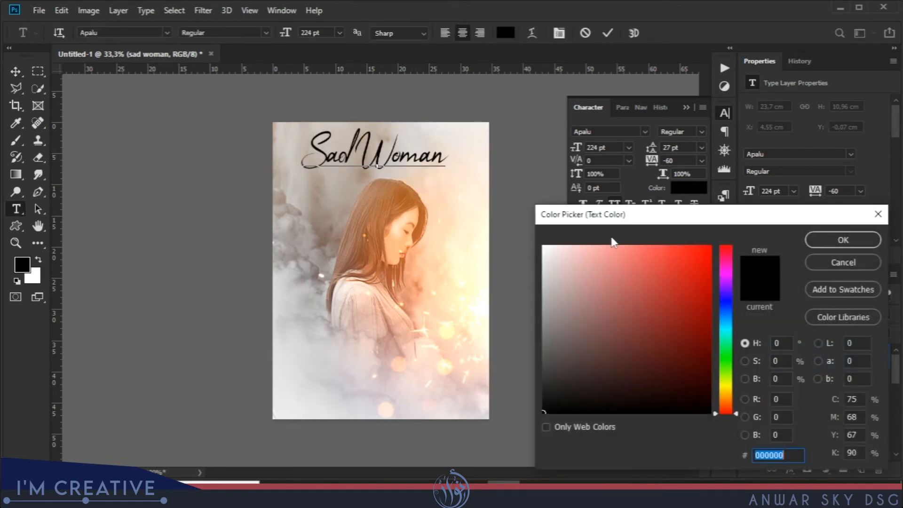
{"action": "left_click_drag", "start_coordinate": [625, 377], "coordinate": [649, 353]}
{"action": "left_click_drag", "start_coordinate": [729, 279], "coordinate": [724, 272]}
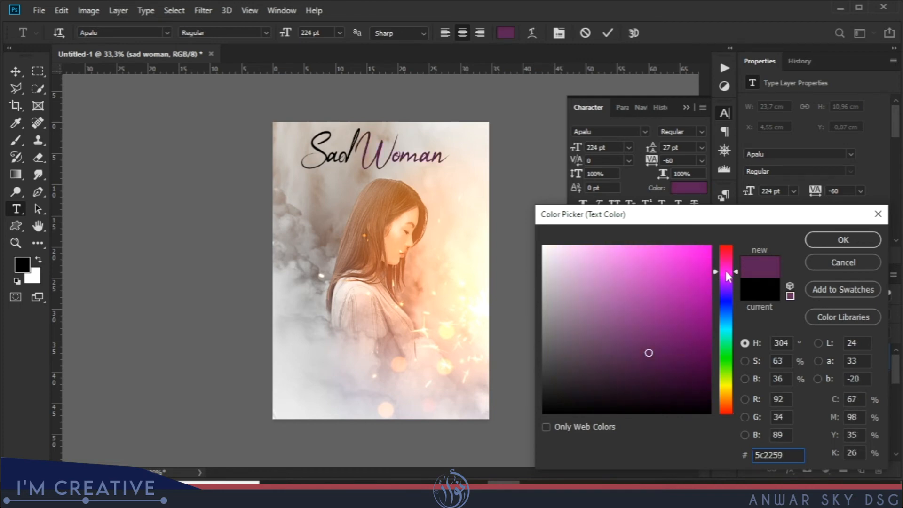
{"action": "left_click", "coordinate": [840, 244]}
Colour the word "Sad" in the title dark brown, 362525.
{"action": "left_click_drag", "start_coordinate": [363, 157], "coordinate": [308, 166]}
{"action": "left_click", "coordinate": [688, 188]}
{"action": "left_click_drag", "start_coordinate": [579, 380], "coordinate": [594, 377]}
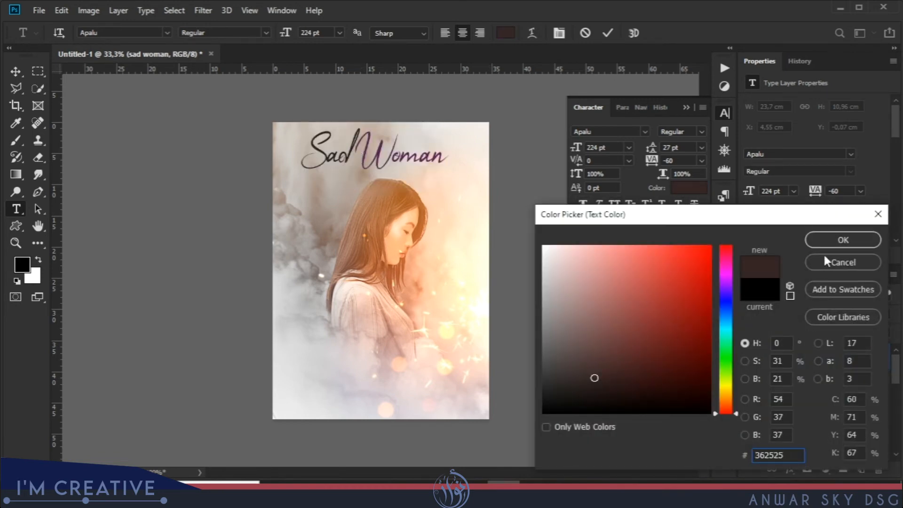
{"action": "left_click", "coordinate": [842, 240]}
Reduce the whole title's font size to 206 pt and commit the text.
{"action": "key", "text": "ctrl+a"}
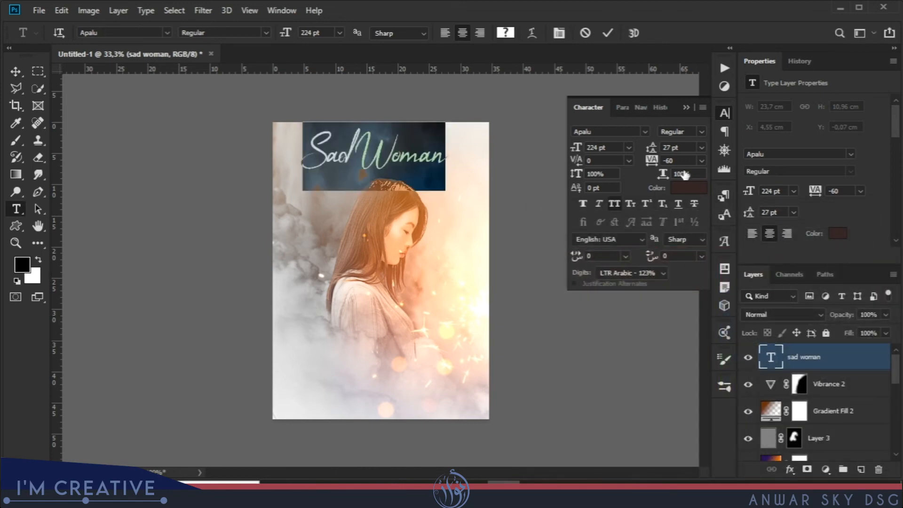
{"action": "left_click_drag", "start_coordinate": [574, 148], "coordinate": [562, 150]}
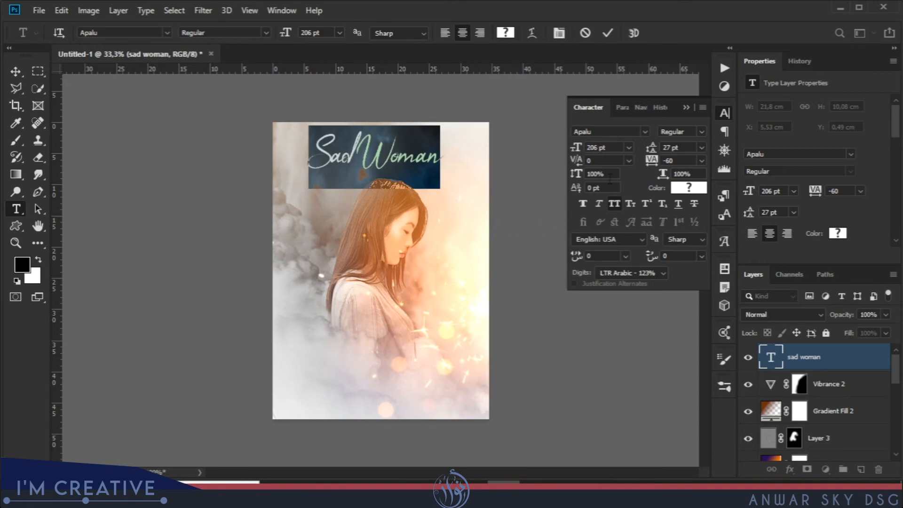
{"action": "left_click", "coordinate": [770, 357]}
{"action": "key", "text": "v"}
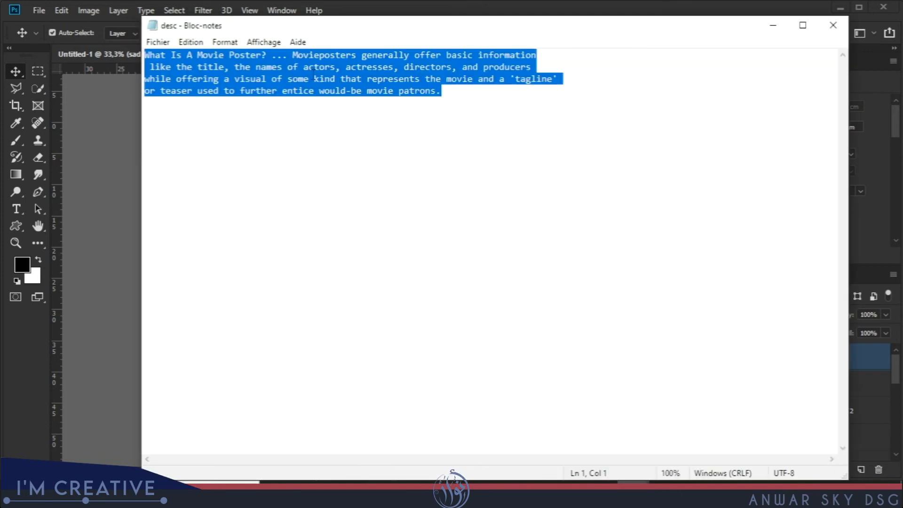
Switch to Notepad, copy the full movie poster description from the desc file, and return to the poster in Photoshop.
{"action": "right_click", "coordinate": [314, 74]}
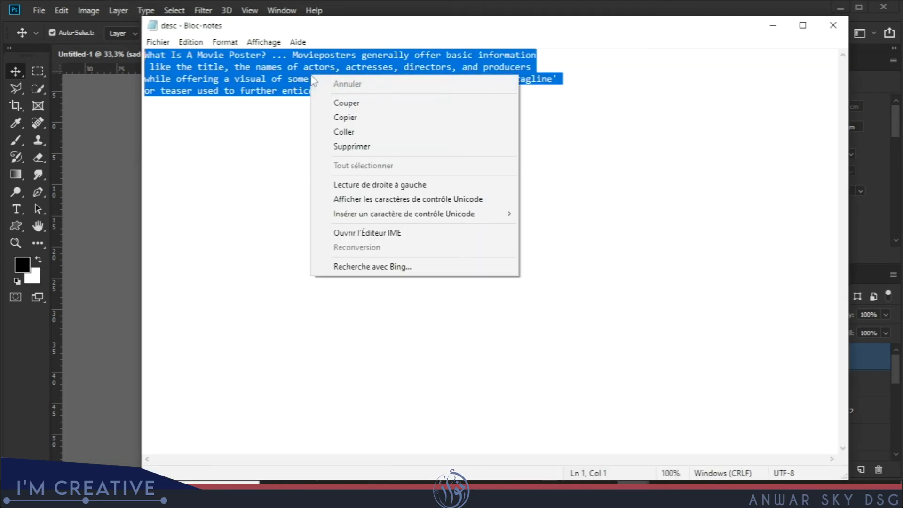
{"action": "left_click", "coordinate": [348, 115]}
{"action": "left_click", "coordinate": [772, 26]}
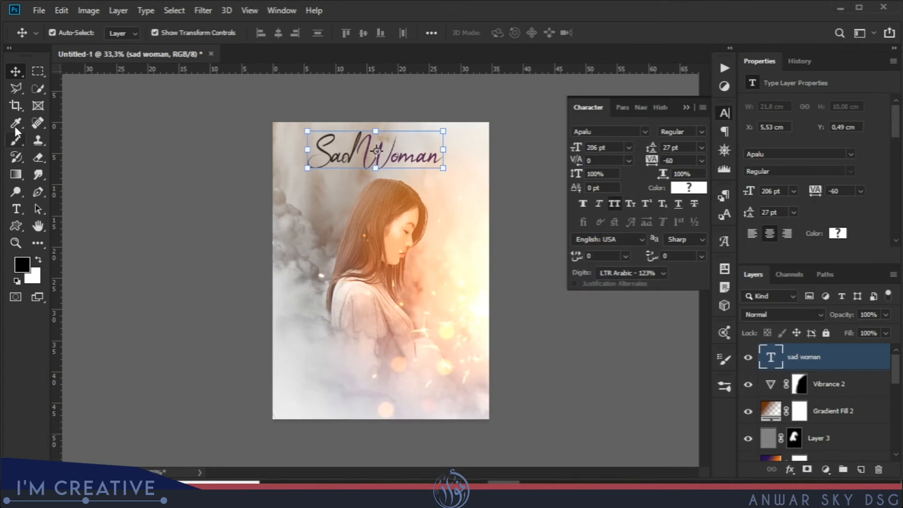
Add a text layer across the lower part of the poster and paste the copied movie poster description into it.
{"action": "left_click", "coordinate": [16, 208]}
{"action": "left_click", "coordinate": [356, 347]}
{"action": "right_click", "coordinate": [356, 347]}
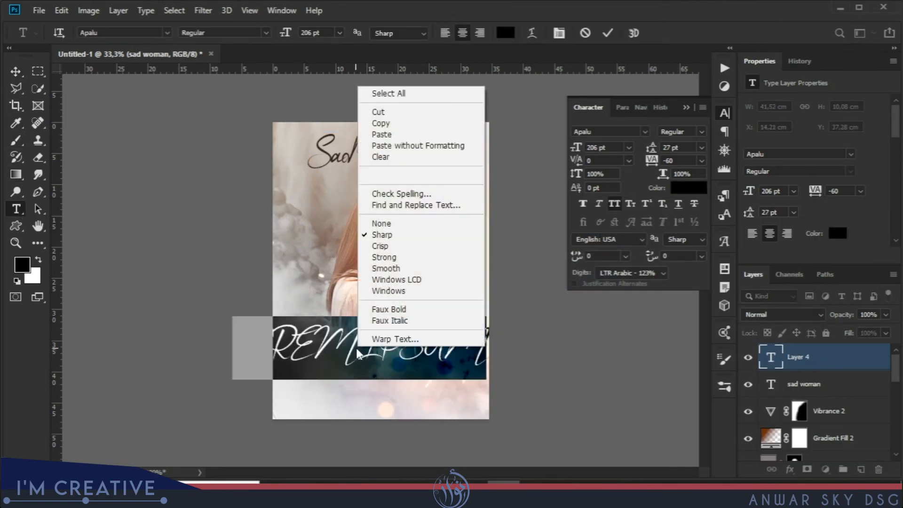
{"action": "left_click", "coordinate": [395, 136]}
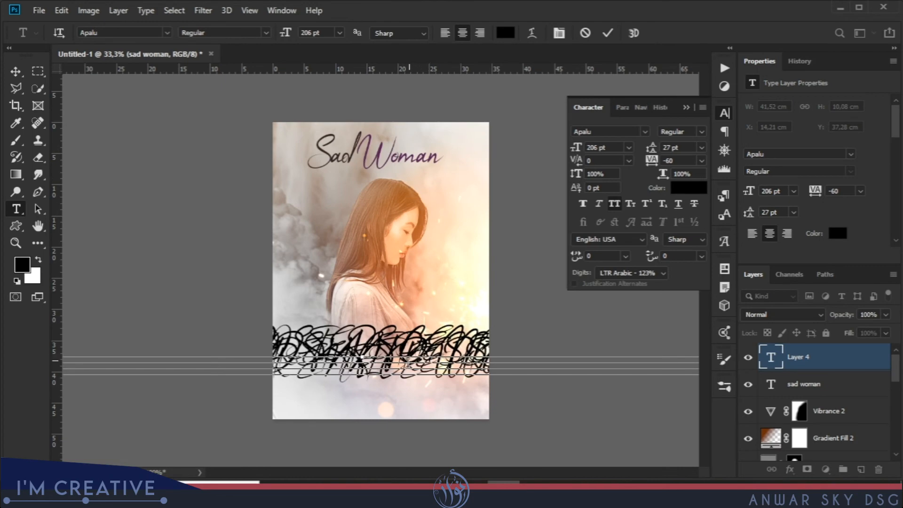
{"action": "key", "text": "ctrl+a"}
{"action": "left_click", "coordinate": [773, 360]}
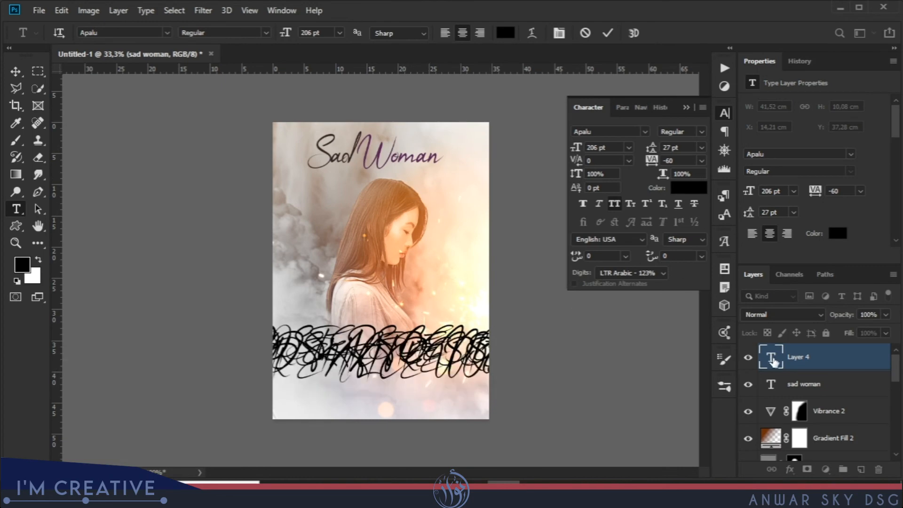
Set the description paragraph's font to Arial and its size to 19 pt.
{"action": "double_click", "coordinate": [772, 360]}
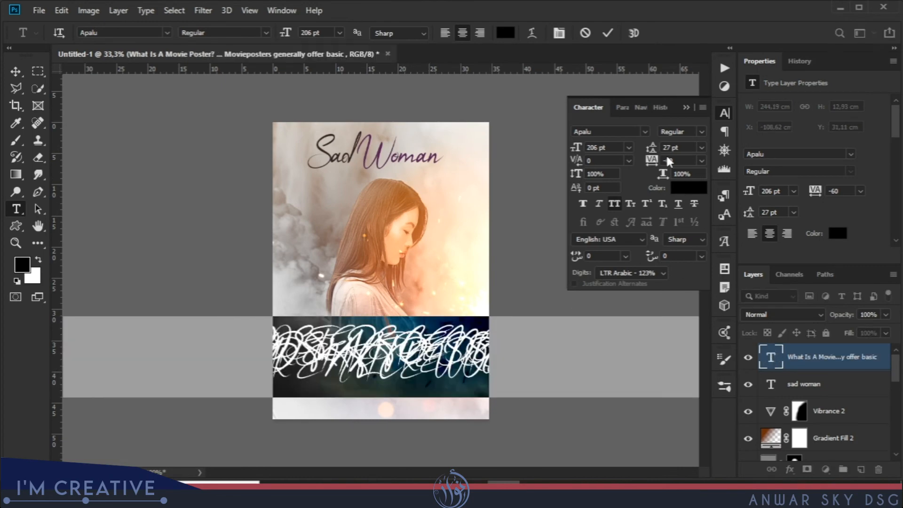
{"action": "left_click", "coordinate": [645, 133]}
{"action": "left_click", "coordinate": [616, 185]}
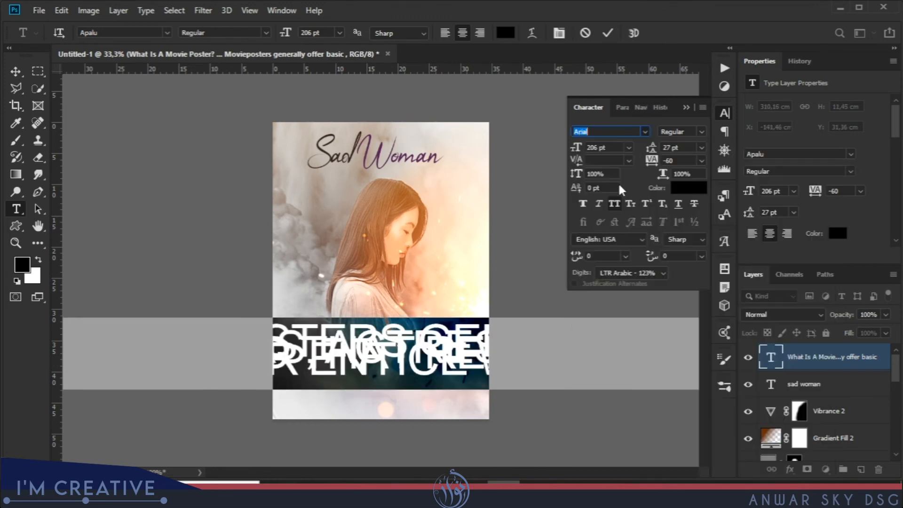
{"action": "left_click_drag", "start_coordinate": [573, 147], "coordinate": [500, 153]}
{"action": "left_click", "coordinate": [521, 141]}
{"action": "left_click_drag", "start_coordinate": [574, 150], "coordinate": [545, 150]}
Tighten the description paragraph to -80 tracking and 23 pt leading, with a font size of 21 pt.
{"action": "double_click", "coordinate": [770, 358]}
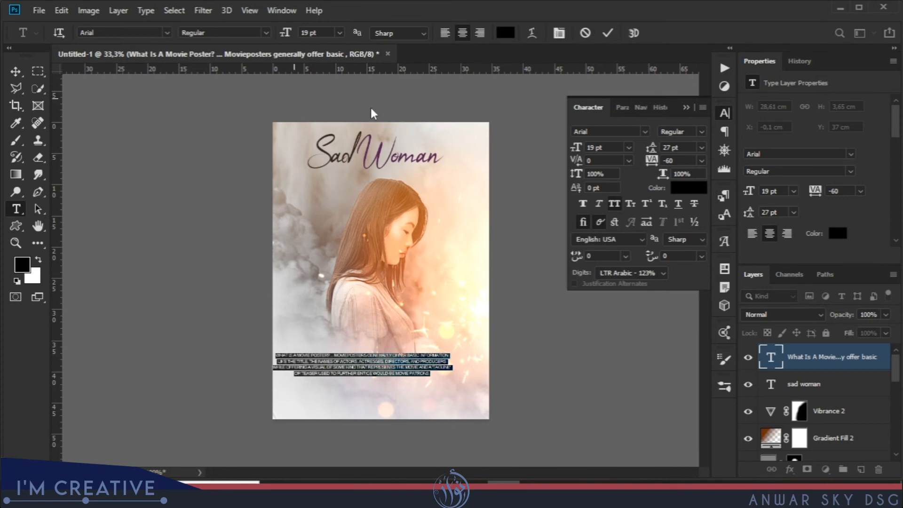
{"action": "mouse_move", "coordinate": [653, 161]}
{"action": "left_mouse_down"}
{"action": "mouse_move", "coordinate": [640, 162]}
{"action": "mouse_move", "coordinate": [645, 150]}
{"action": "left_mouse_up"}
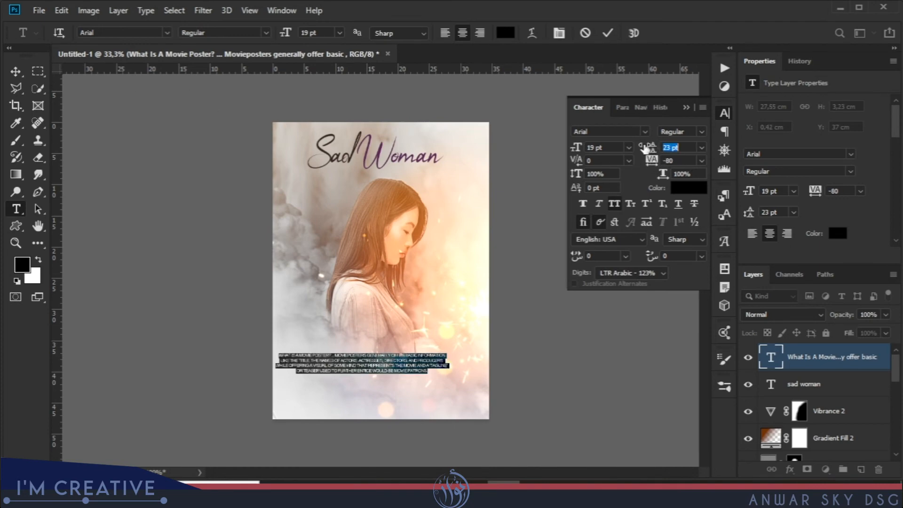
{"action": "left_click_drag", "start_coordinate": [576, 149], "coordinate": [583, 150]}
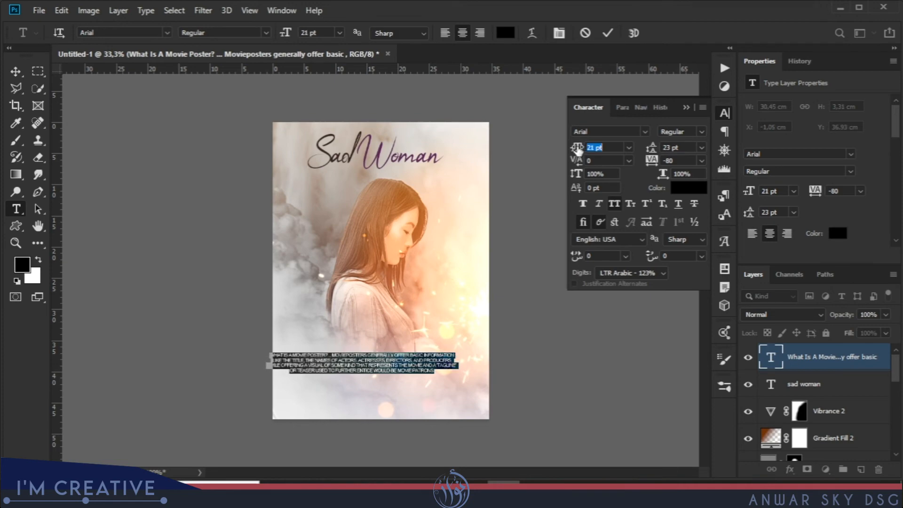
Move the description paragraph to the poster's bottom edge and the "Sad Woman" title just above it, over the woman's lower body.
{"action": "left_click", "coordinate": [15, 71]}
{"action": "left_click_drag", "start_coordinate": [401, 368], "coordinate": [424, 399]}
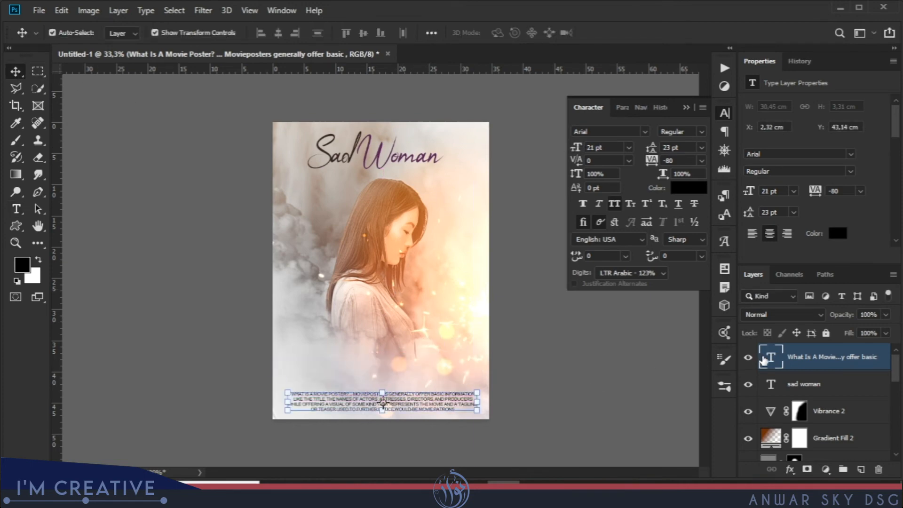
{"action": "left_click", "coordinate": [771, 383]}
{"action": "left_click_drag", "start_coordinate": [401, 157], "coordinate": [404, 360]}
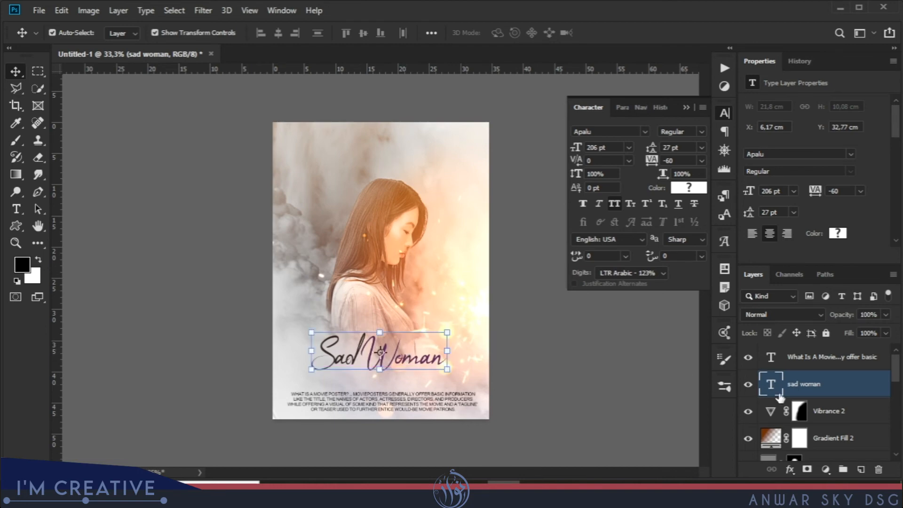
{"action": "left_click", "coordinate": [748, 412]}
{"action": "left_click", "coordinate": [747, 415]}
Add a new text layer over the woman's torso and enter a credit line reading "by" followed by the author's name.
{"action": "key", "text": "ctrl+plus"}
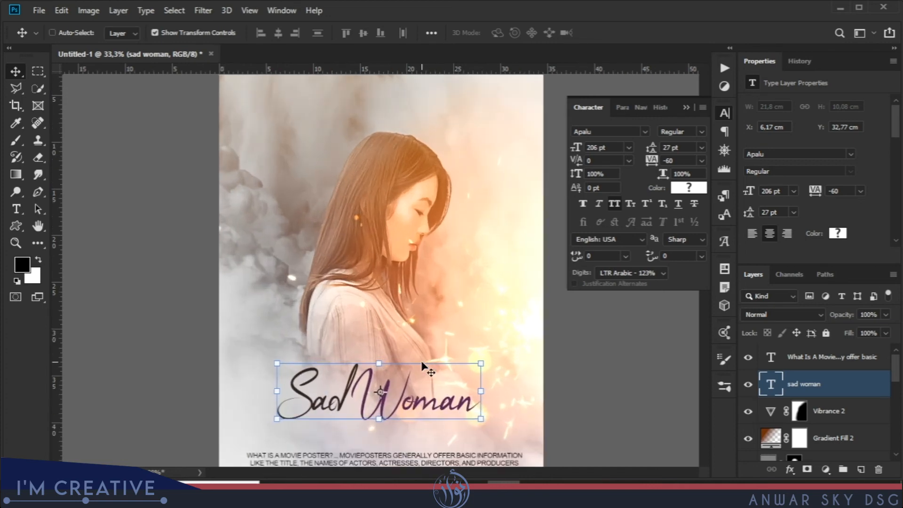
{"action": "left_click_drag", "start_coordinate": [432, 361], "coordinate": [438, 267]}
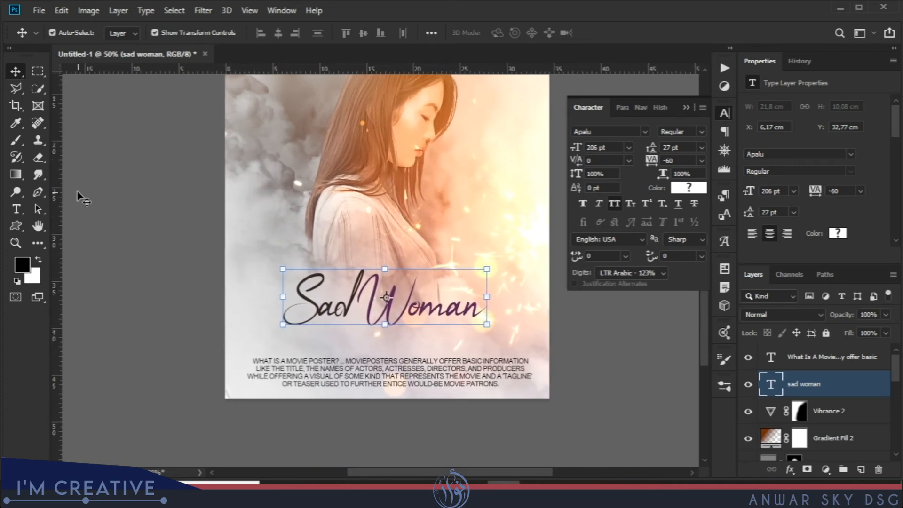
{"action": "left_click", "coordinate": [17, 209]}
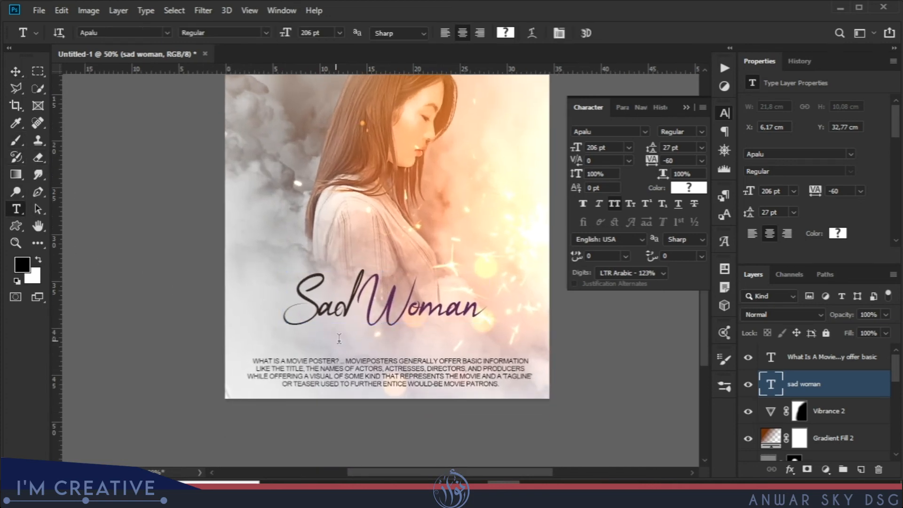
{"action": "left_click", "coordinate": [354, 339]}
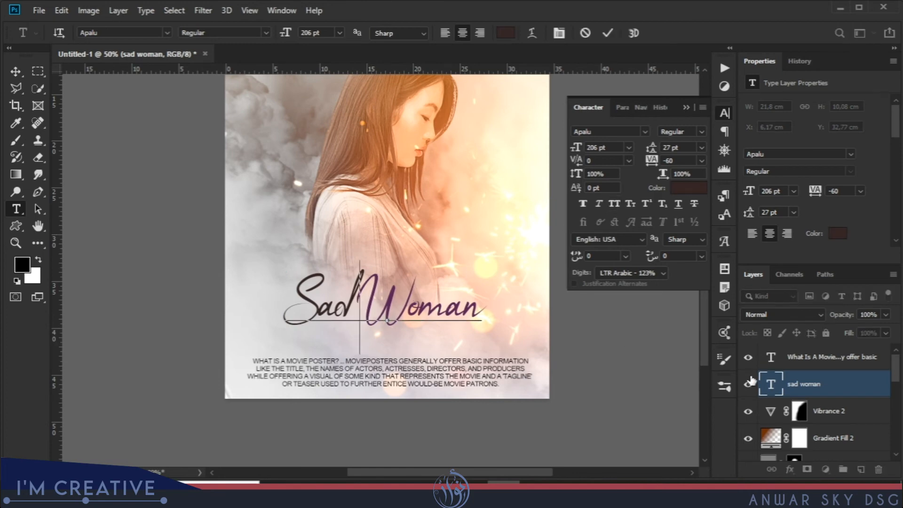
{"action": "key", "text": "ctrl+v"}
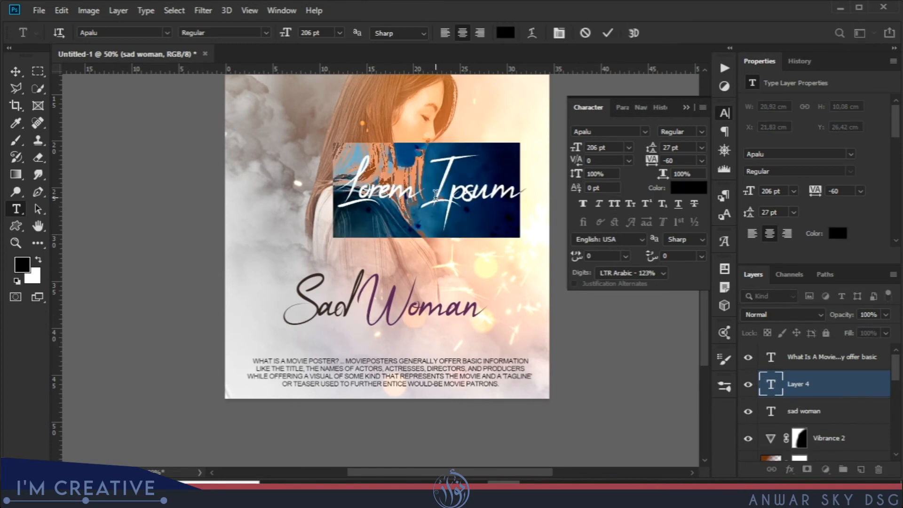
{"action": "type", "text": "by"}
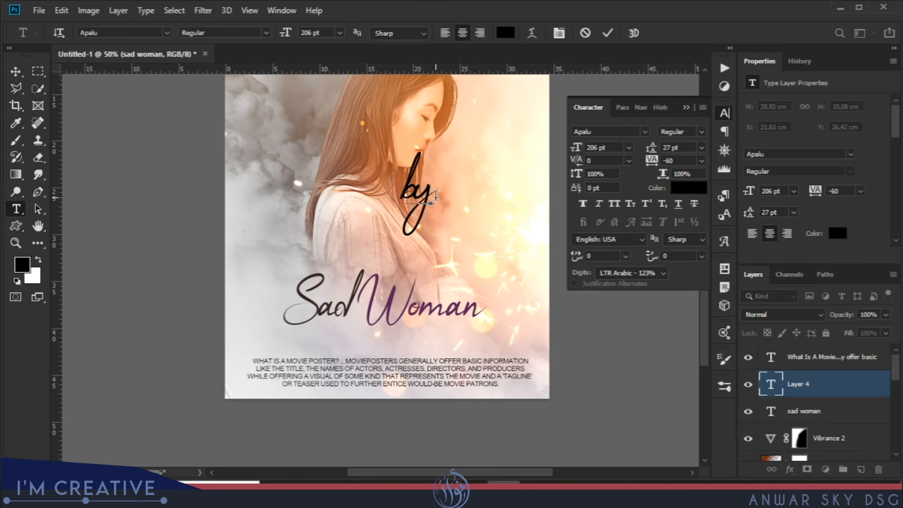
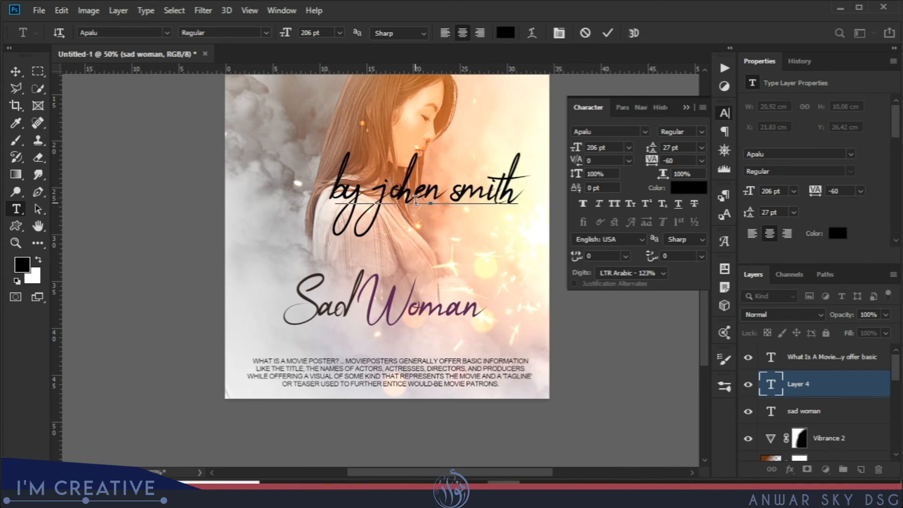
Change the whole credit line's font to Arial and reduce its size to 95 pt.
{"action": "triple_click", "coordinate": [415, 200]}
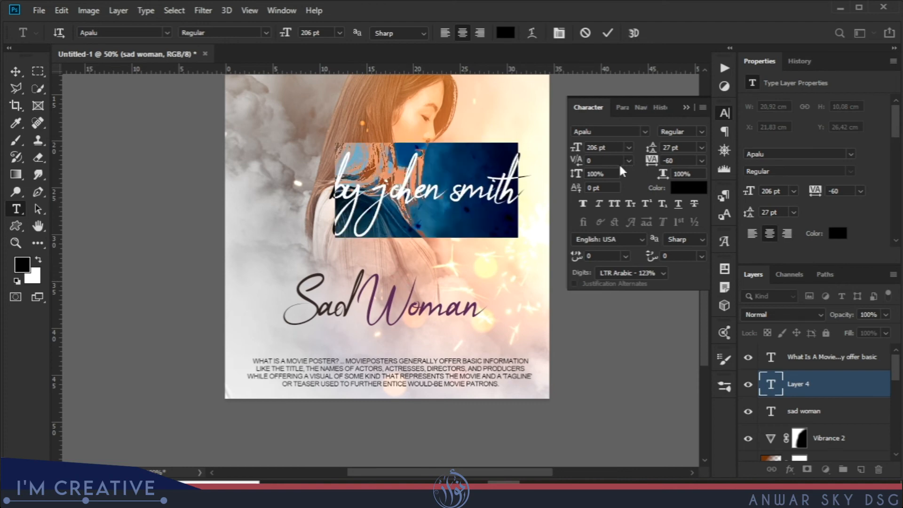
{"action": "left_click_drag", "start_coordinate": [577, 148], "coordinate": [562, 151]}
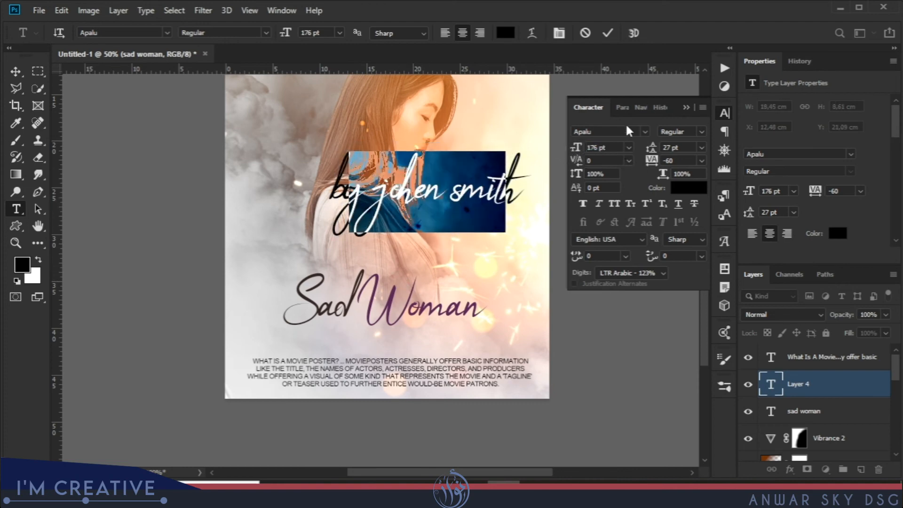
{"action": "left_click", "coordinate": [645, 132]}
{"action": "left_click", "coordinate": [611, 173]}
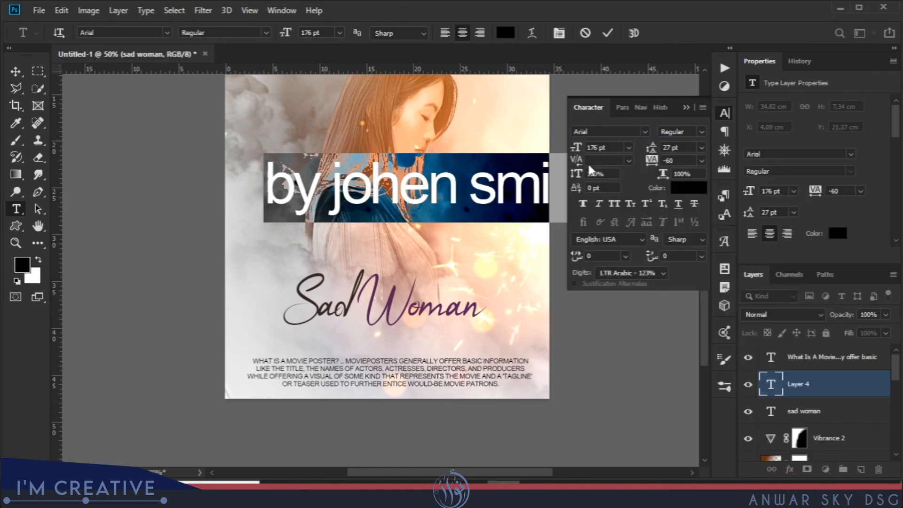
{"action": "left_click_drag", "start_coordinate": [579, 152], "coordinate": [558, 151]}
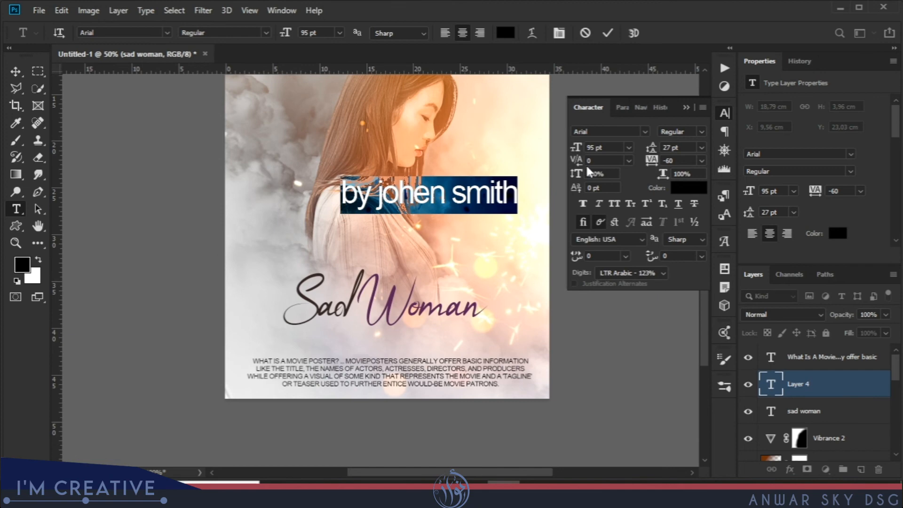
Shrink the credit line to 33 pt and widen its tracking to 100, keeping normal letter case.
{"action": "left_click", "coordinate": [614, 203]}
{"action": "left_click", "coordinate": [609, 205]}
{"action": "left_click_drag", "start_coordinate": [578, 148], "coordinate": [566, 150]}
{"action": "left_click_drag", "start_coordinate": [648, 163], "coordinate": [656, 165]}
{"action": "left_click_drag", "start_coordinate": [578, 153], "coordinate": [563, 155]}
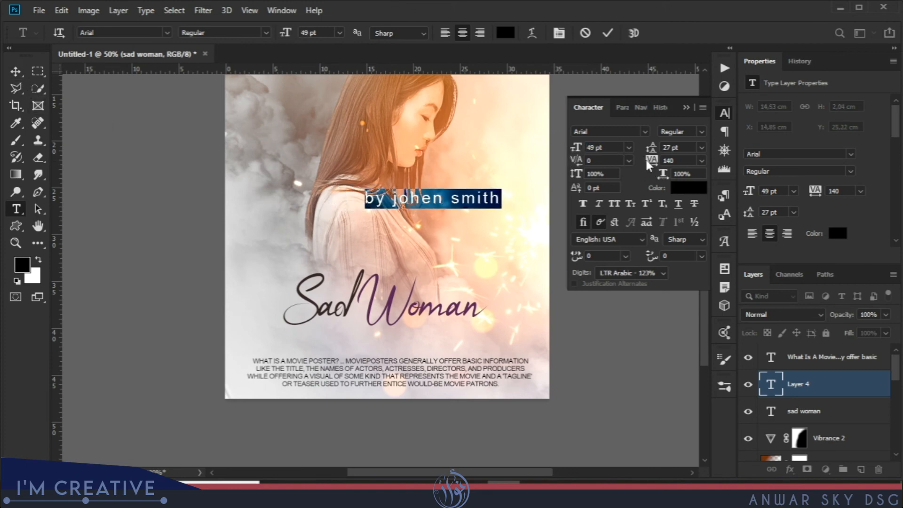
{"action": "left_click_drag", "start_coordinate": [652, 162], "coordinate": [649, 163]}
{"action": "left_click_drag", "start_coordinate": [578, 153], "coordinate": [569, 151]}
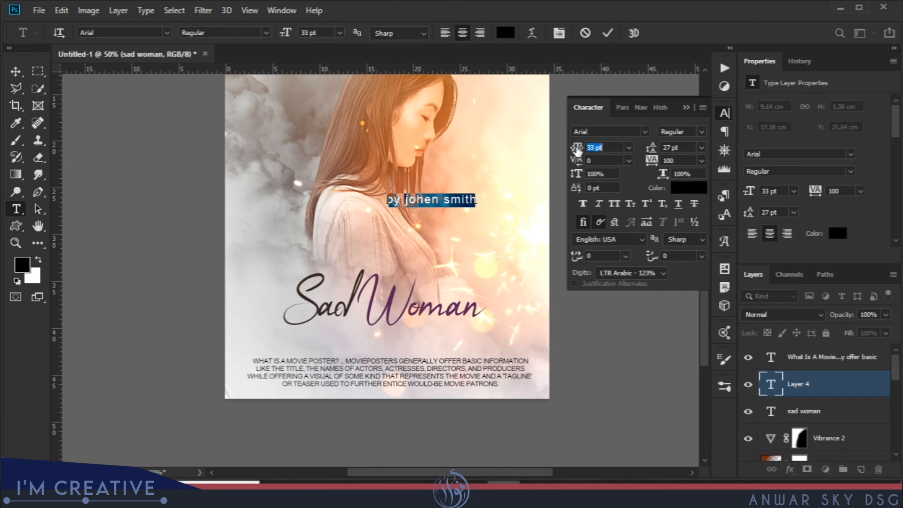
Place the credit line just under the word "Woman", and nudge the title and the description paragraph closer around it.
{"action": "left_click", "coordinate": [17, 73]}
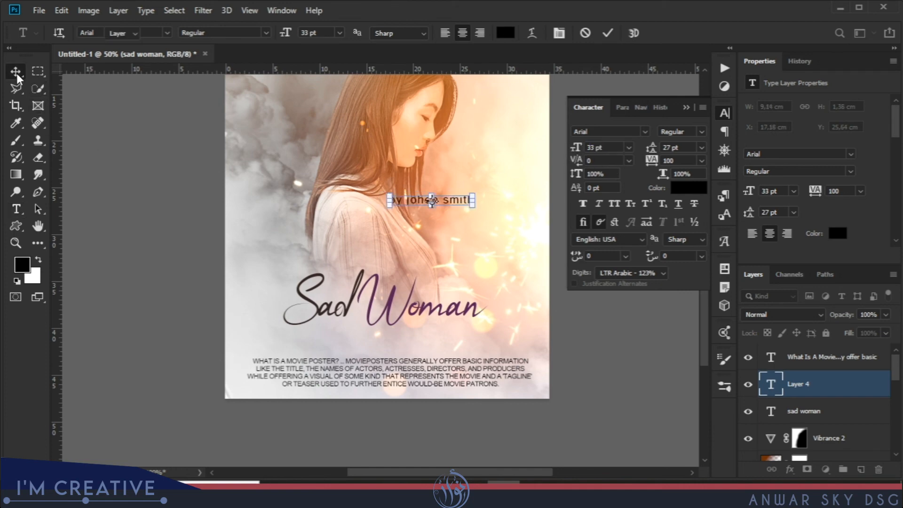
{"action": "left_click_drag", "start_coordinate": [461, 205], "coordinate": [469, 336]}
{"action": "left_click_drag", "start_coordinate": [372, 322], "coordinate": [365, 329]}
{"action": "left_click", "coordinate": [614, 352]}
{"action": "left_click_drag", "start_coordinate": [489, 379], "coordinate": [496, 369]}
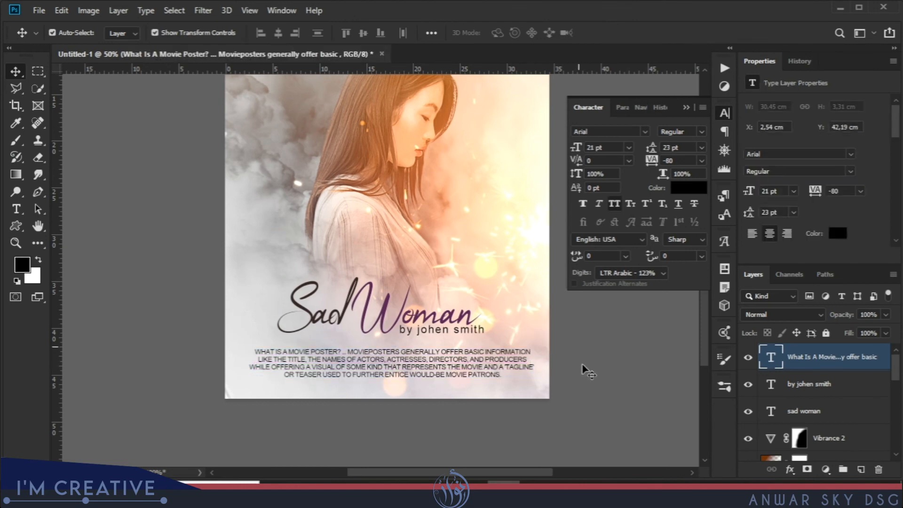
{"action": "left_click", "coordinate": [585, 365]}
{"action": "key", "text": "ctrl+minus"}
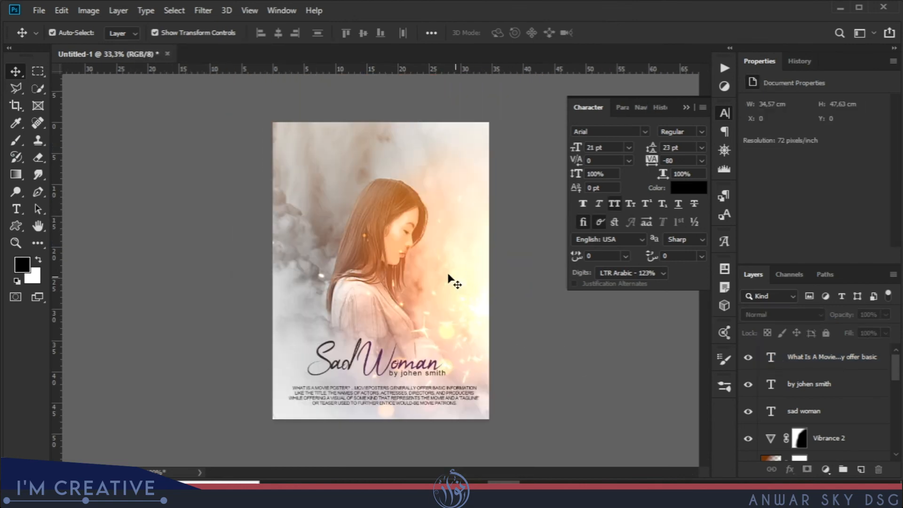
{"action": "double_click", "coordinate": [771, 359]}
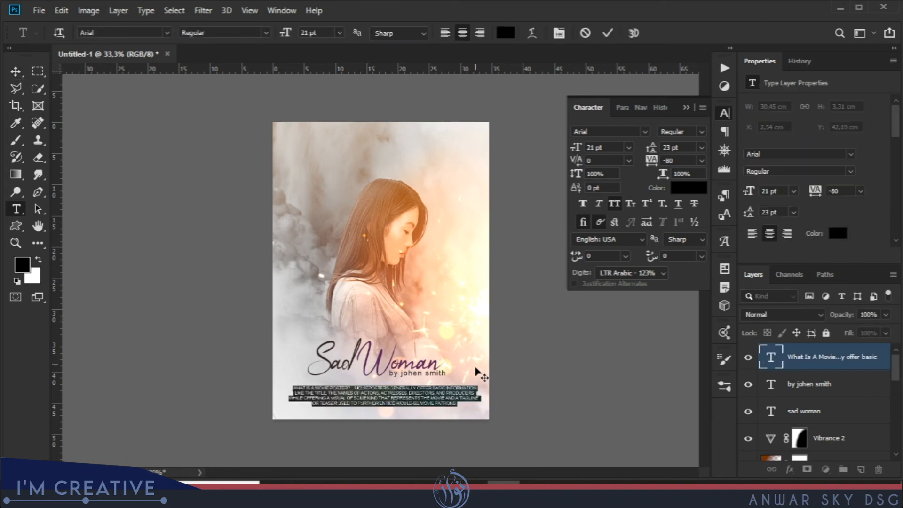
{"action": "left_click_drag", "start_coordinate": [478, 390], "coordinate": [303, 384]}
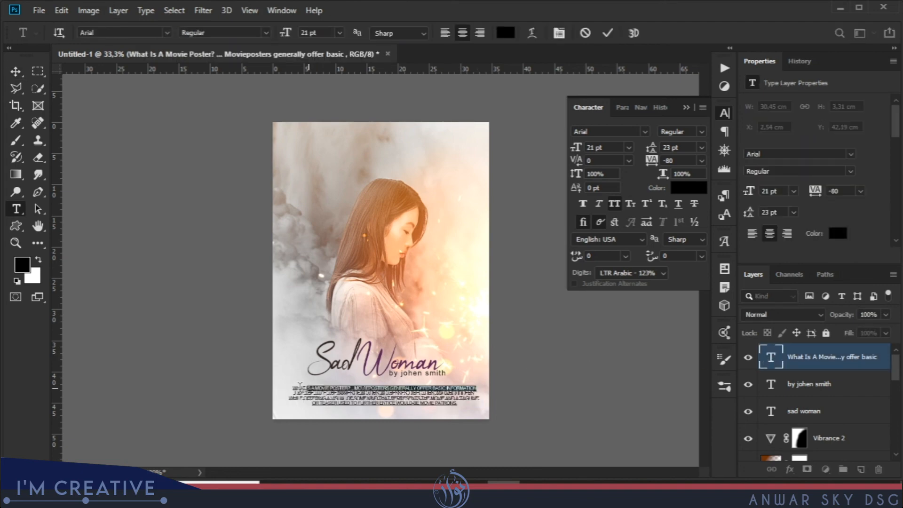
{"action": "right_click", "coordinate": [303, 384]}
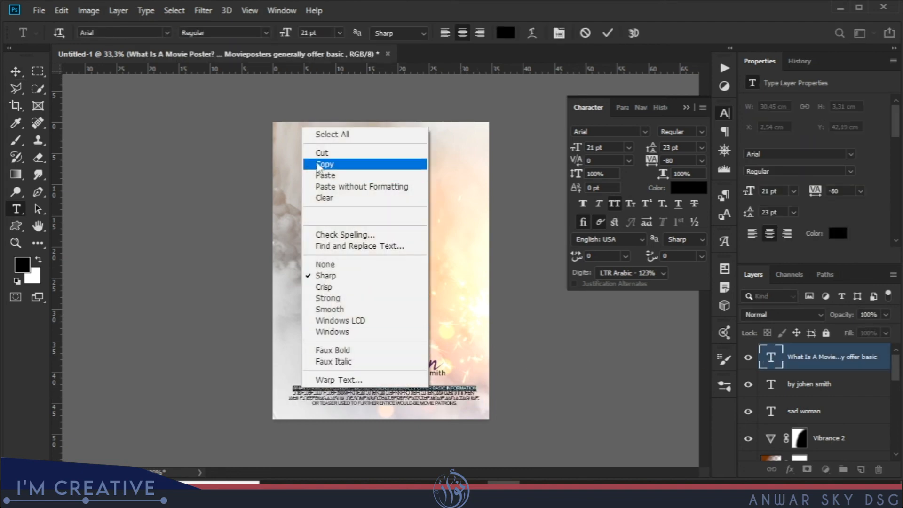
{"action": "left_click", "coordinate": [324, 167]}
{"action": "key", "text": "ctrl+Return"}
{"action": "key", "text": "v"}
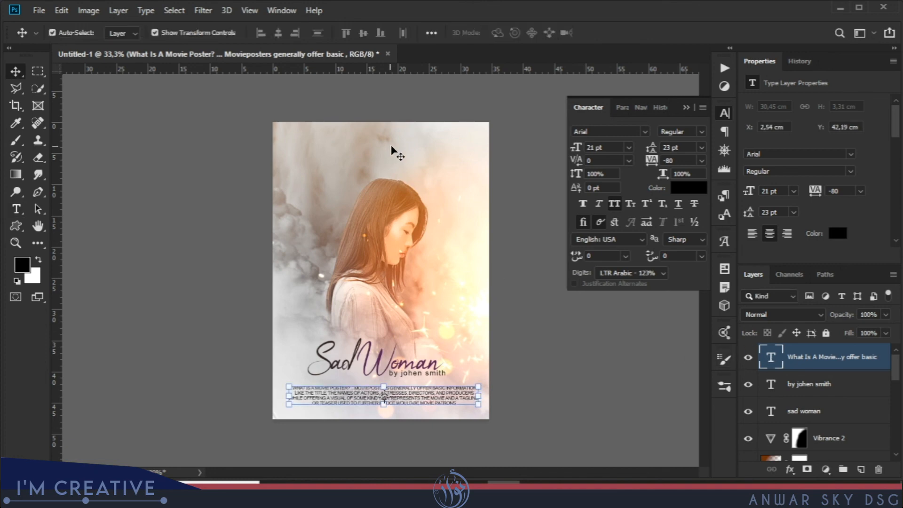
{"action": "right_click", "coordinate": [393, 150]}
{"action": "left_click", "coordinate": [349, 165]}
Duplicate the description paragraph layer and move the copy to the poster's top edge.
{"action": "left_click_drag", "start_coordinate": [772, 360], "coordinate": [860, 470]}
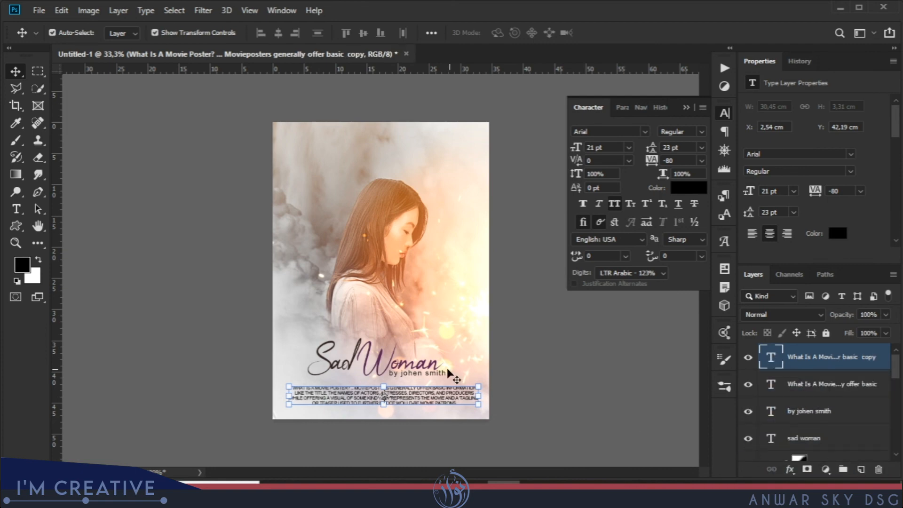
{"action": "left_click_drag", "start_coordinate": [430, 402], "coordinate": [425, 144]}
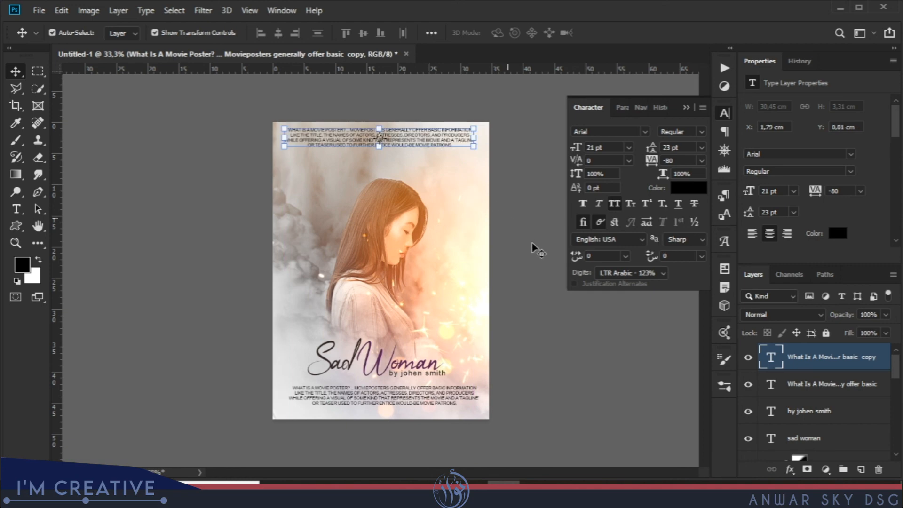
{"action": "left_click", "coordinate": [526, 295]}
Move the lower description paragraph closer to the poster's bottom edge and shift the credit line down below the title.
{"action": "mouse_move", "coordinate": [434, 398]}
{"action": "left_mouse_down"}
{"action": "mouse_move", "coordinate": [430, 376]}
{"action": "mouse_move", "coordinate": [431, 410]}
{"action": "mouse_move", "coordinate": [427, 384]}
{"action": "left_mouse_up"}
{"action": "left_click", "coordinate": [427, 375]}
{"action": "key", "text": "ctrl+t"}
{"action": "key", "text": "Return"}
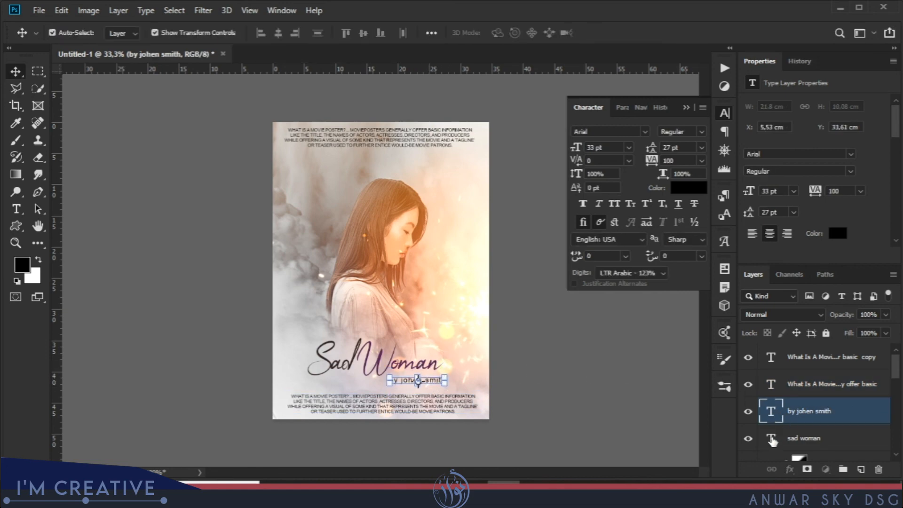
Enlarge the "Sad Woman" title slightly and reposition it just above the credit line.
{"action": "left_click", "coordinate": [771, 438]}
{"action": "double_click", "coordinate": [771, 438]}
{"action": "left_click_drag", "start_coordinate": [577, 153], "coordinate": [591, 149]}
{"action": "left_click", "coordinate": [15, 71]}
{"action": "mouse_move", "coordinate": [424, 368]}
{"action": "left_mouse_down"}
{"action": "mouse_move", "coordinate": [429, 383]}
{"action": "mouse_move", "coordinate": [437, 378]}
{"action": "left_mouse_up"}
Nudge the credit line below the enlarged title's right end, at about X 19 cm, Y 41.2 cm, and check the layout.
{"action": "left_click", "coordinate": [775, 419]}
{"action": "left_click", "coordinate": [610, 32]}
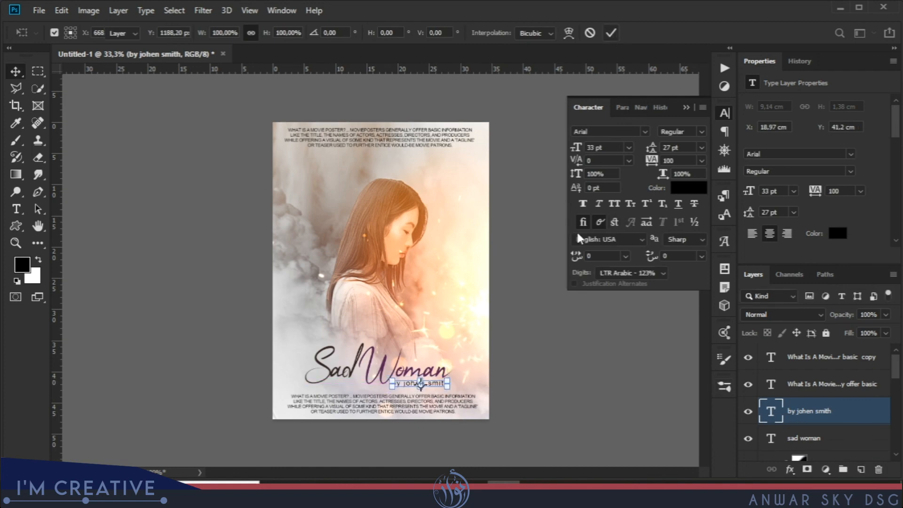
{"action": "left_click", "coordinate": [583, 371]}
{"action": "key", "text": "ctrl+plus"}
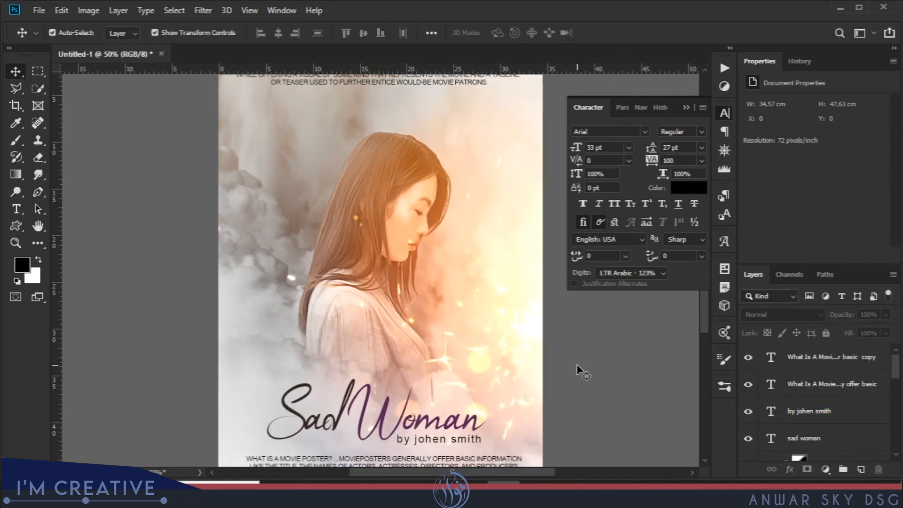
{"action": "key", "text": "ctrl+minus"}
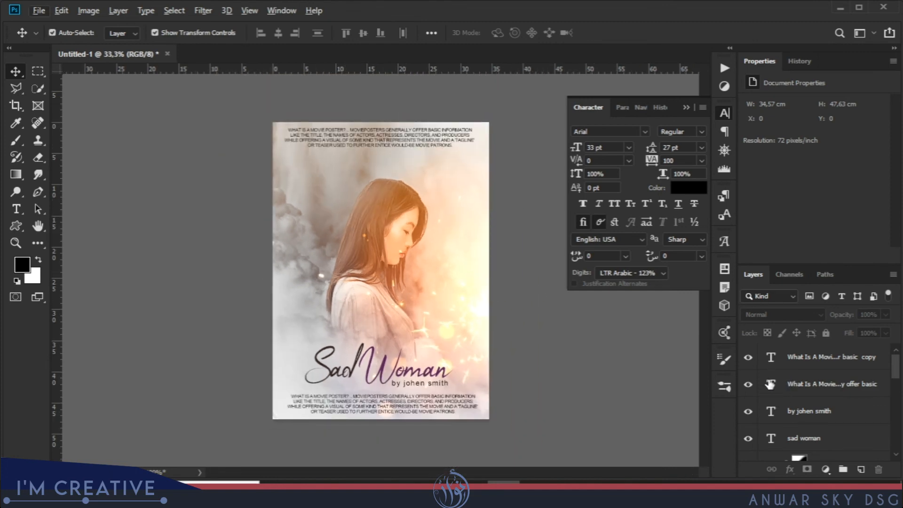
Recolour the description paragraph at the poster's top edge to dark grey #433f3f and deselect it.
{"action": "left_click", "coordinate": [769, 384]}
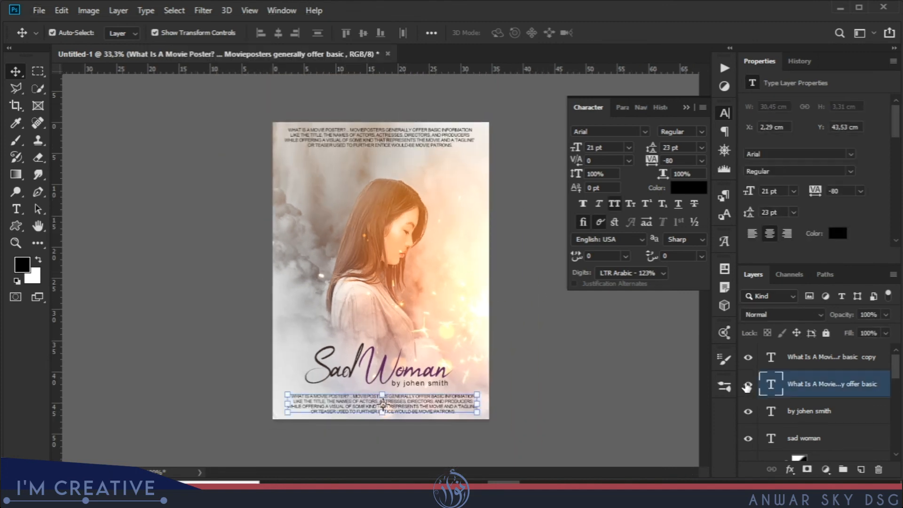
{"action": "double_click", "coordinate": [770, 357]}
{"action": "left_click", "coordinate": [688, 188]}
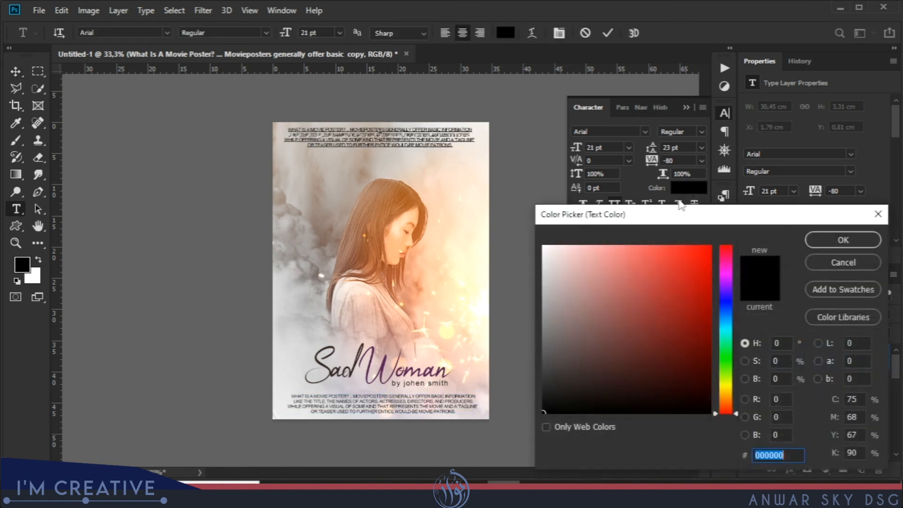
{"action": "mouse_move", "coordinate": [561, 395]}
{"action": "left_mouse_down"}
{"action": "mouse_move", "coordinate": [550, 377]}
{"action": "mouse_move", "coordinate": [564, 340]}
{"action": "mouse_move", "coordinate": [550, 382]}
{"action": "mouse_move", "coordinate": [546, 361]}
{"action": "left_mouse_up"}
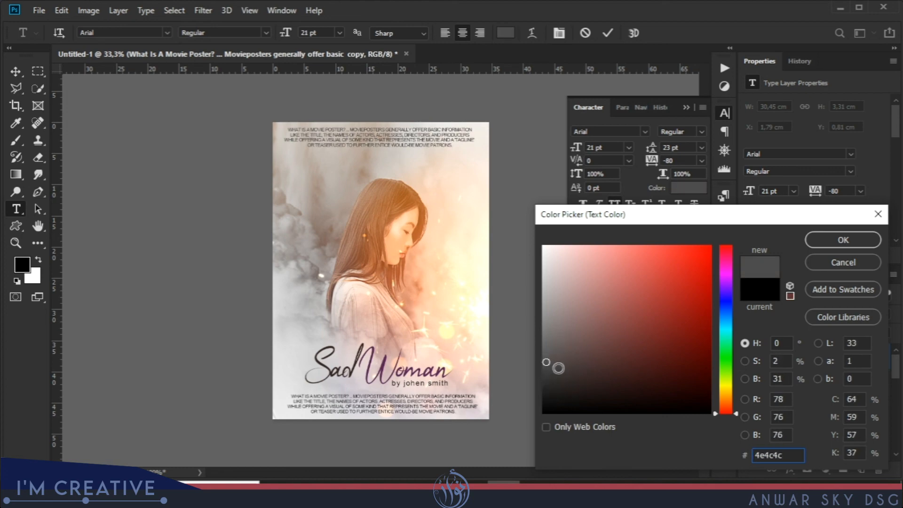
{"action": "left_click", "coordinate": [553, 369]}
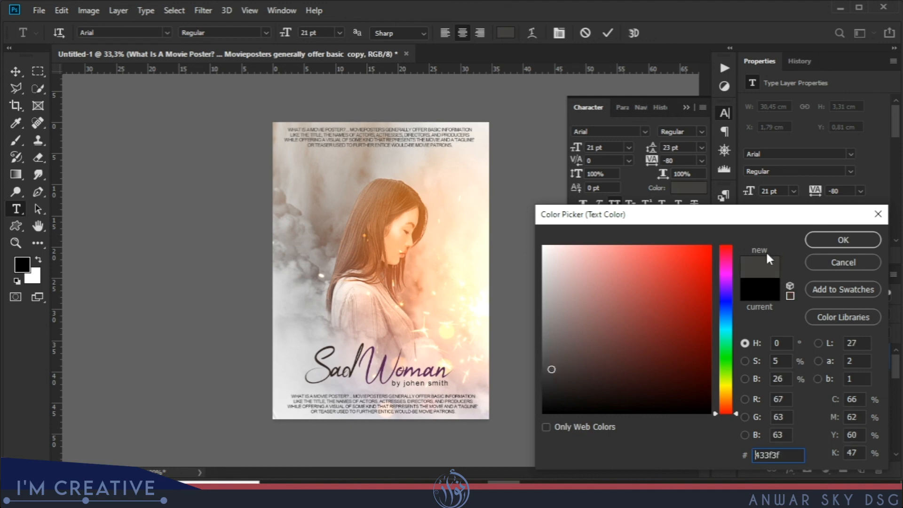
{"action": "left_click", "coordinate": [841, 241]}
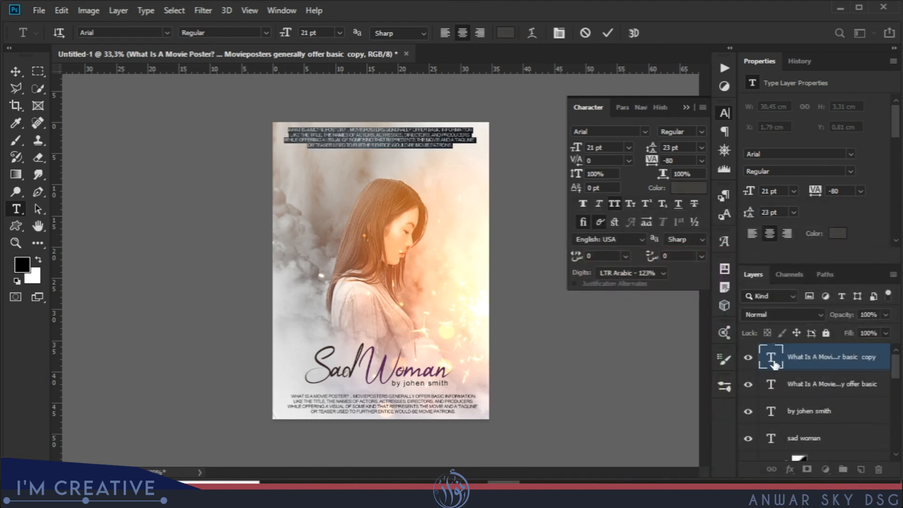
{"action": "key", "text": "ctrl+Return"}
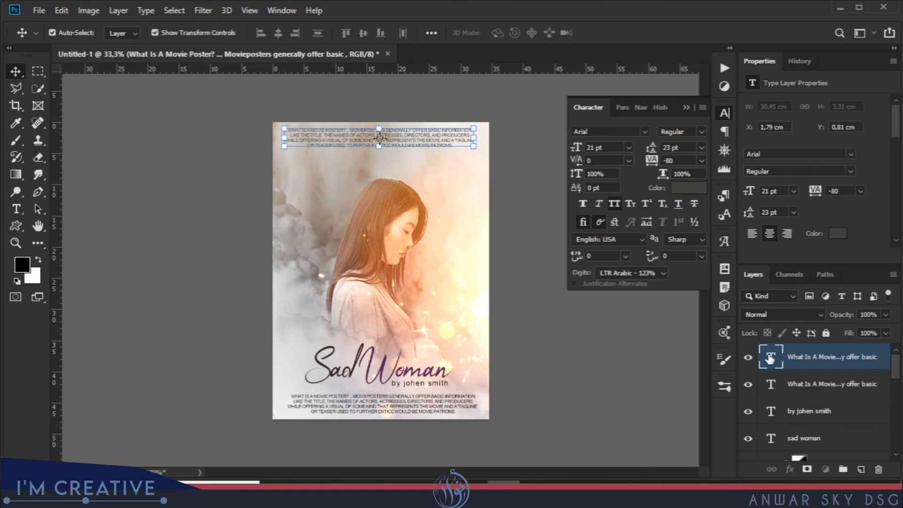
{"action": "left_click", "coordinate": [647, 395]}
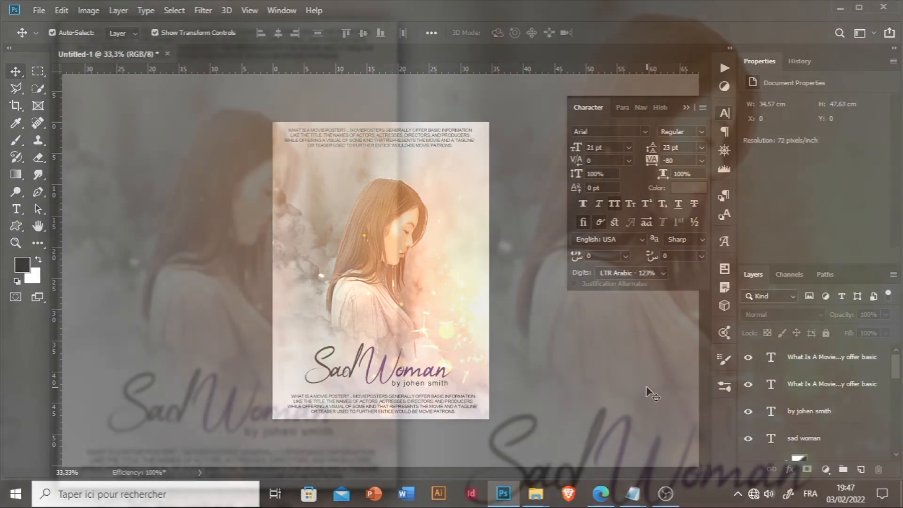